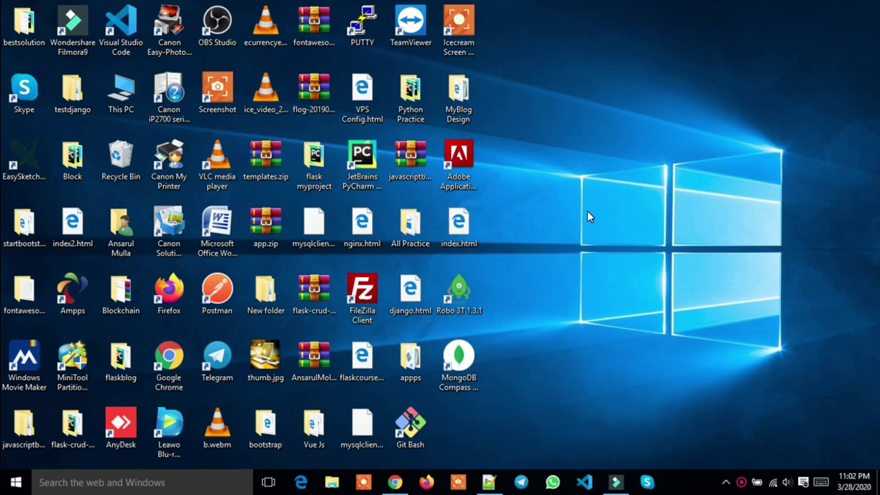
Load localhost/phpmyadmin in Chrome and open the appsdb database's table list
click(396, 483)
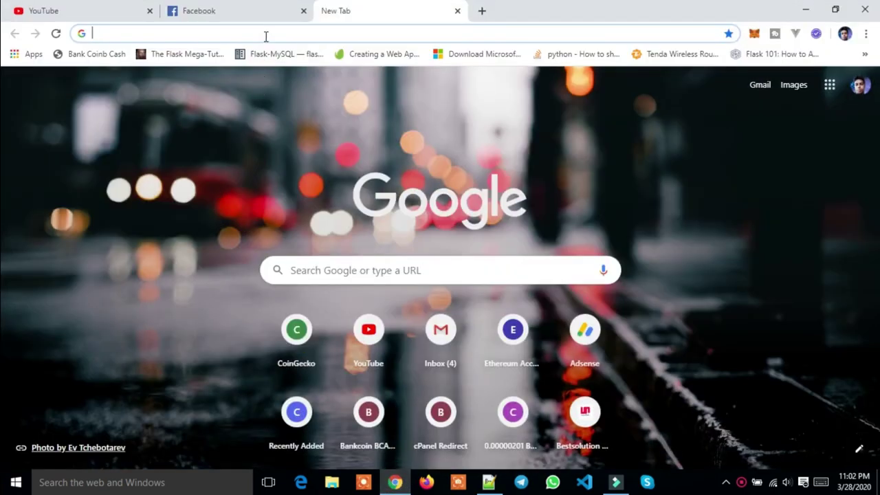
text(lo)
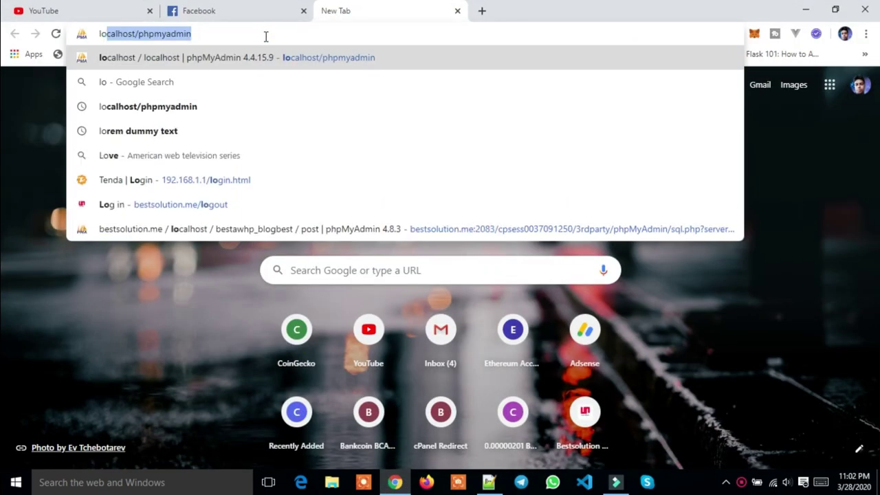
key(Return)
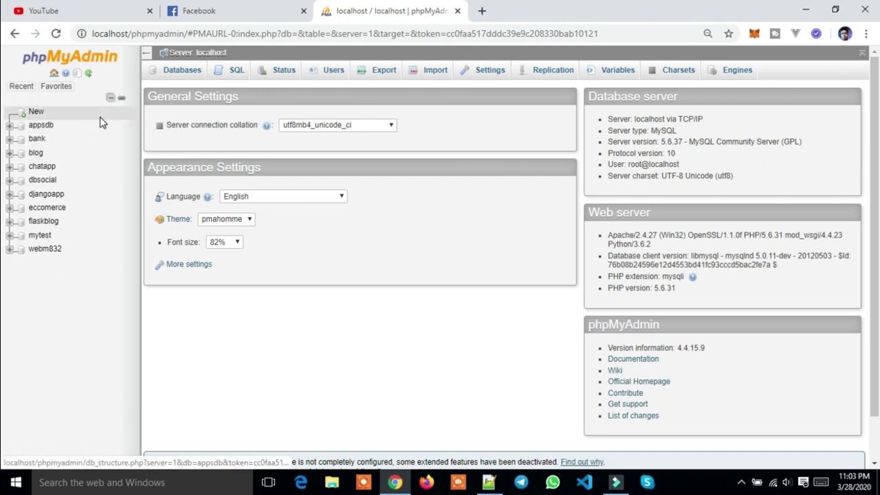
click(45, 127)
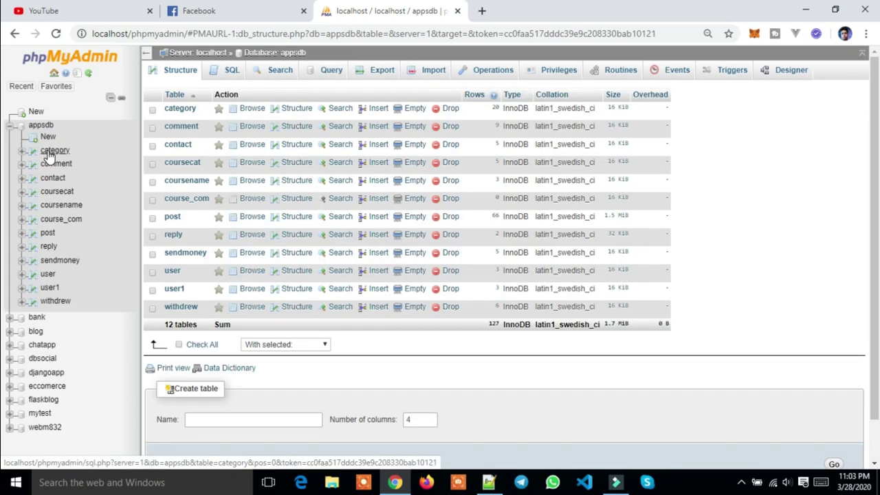
Browse the rows of the category table
click(49, 153)
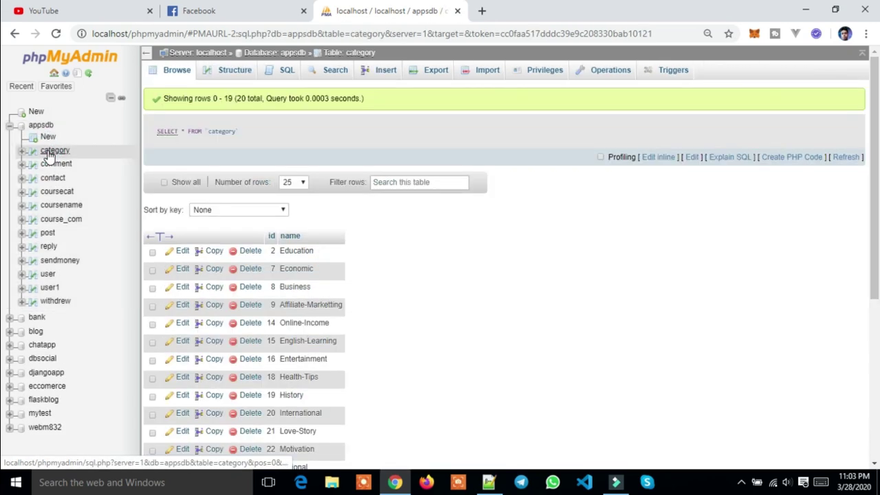
scroll(268, 315, down, 5)
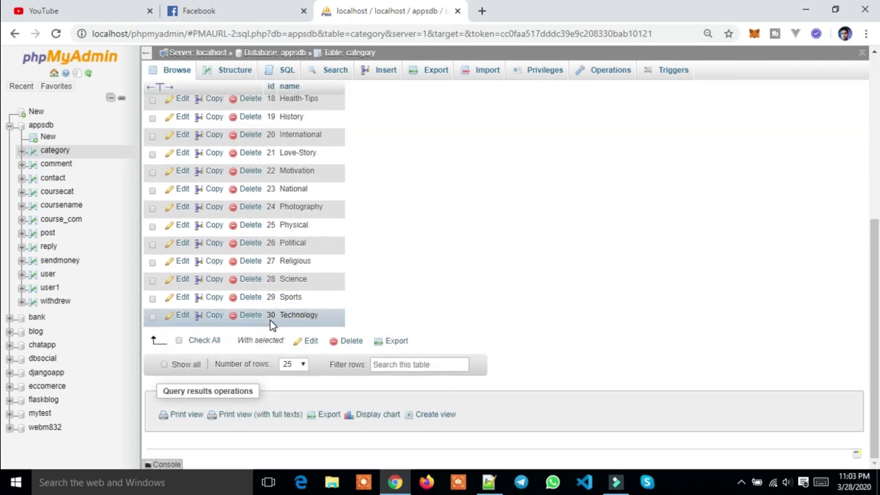
scroll(270, 324, up, 5)
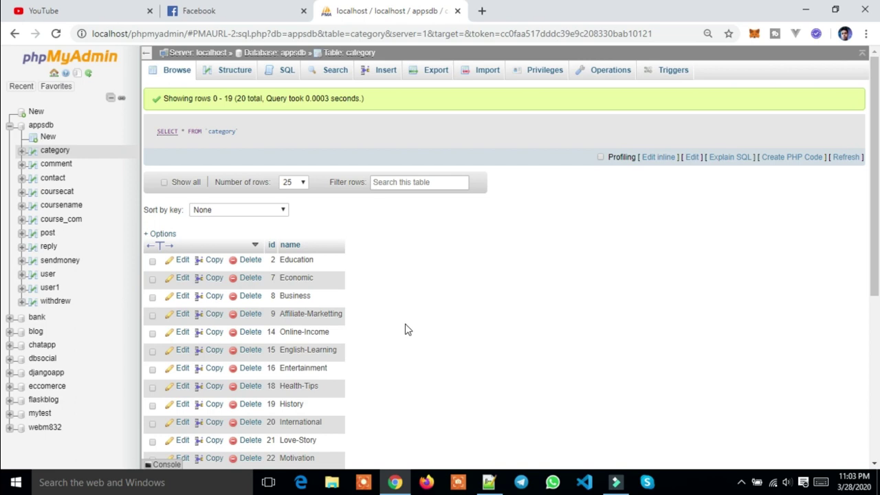
scroll(375, 328, down, 5)
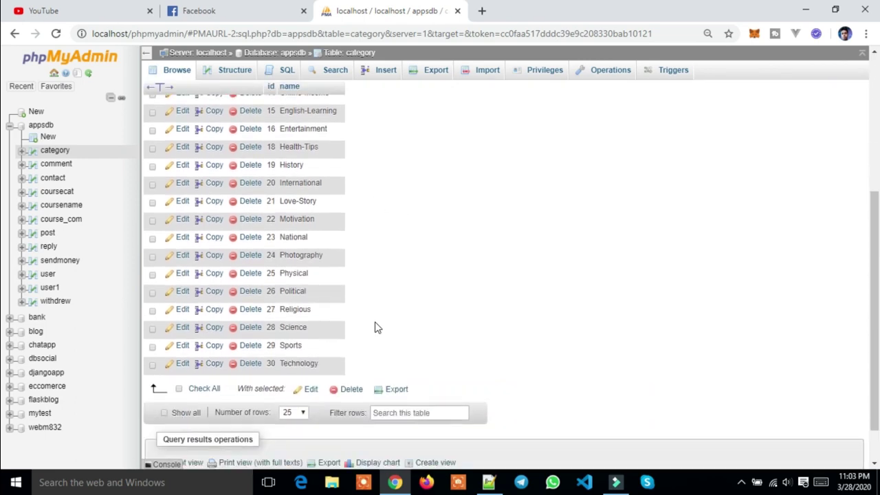
scroll(374, 328, up, 5)
scroll(375, 328, down, 5)
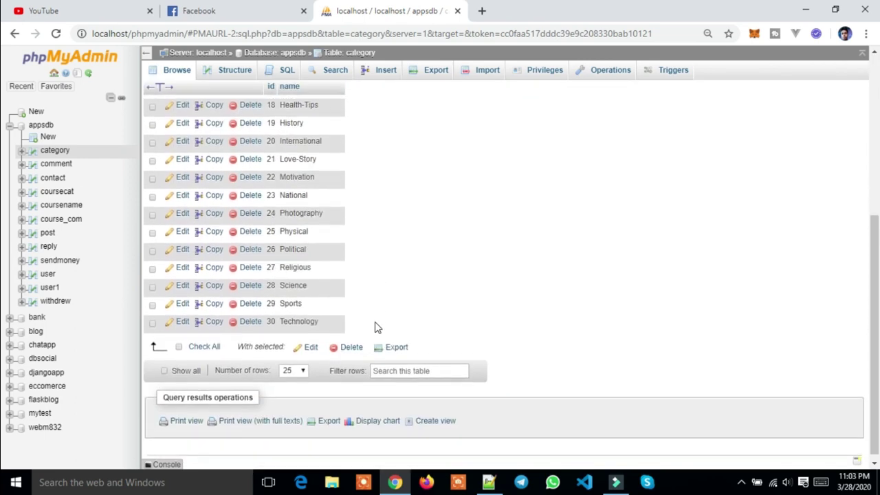
Browse the post table's rows, then open a new blank browser tab
click(44, 236)
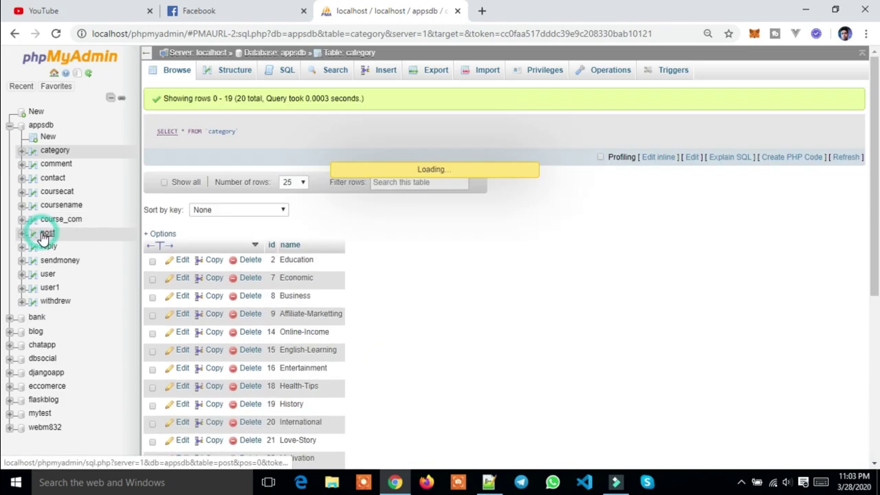
scroll(397, 265, down, 5)
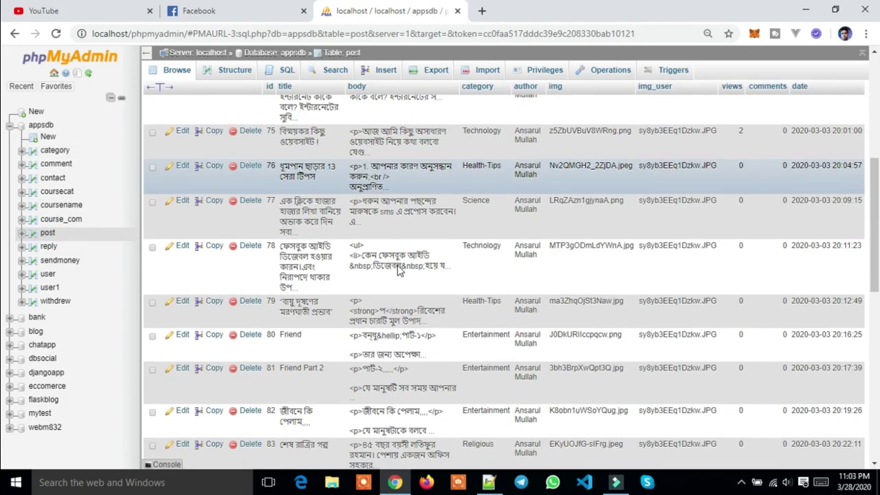
scroll(397, 265, up, 5)
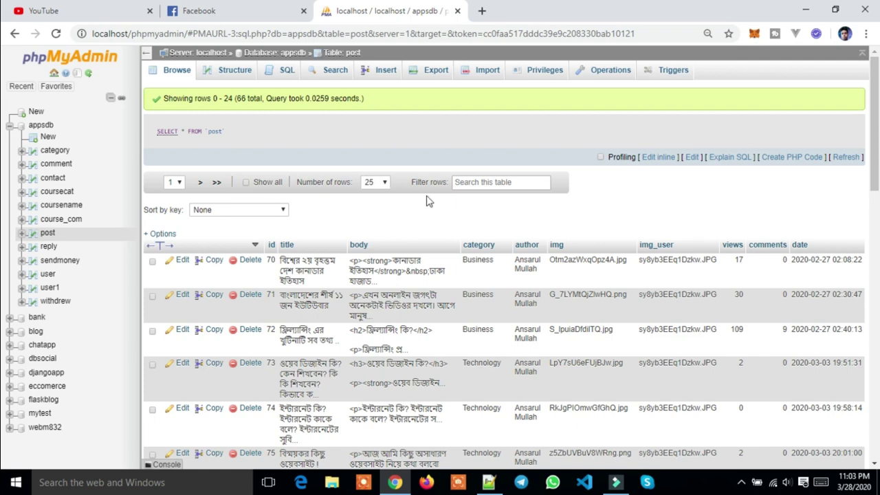
click(482, 11)
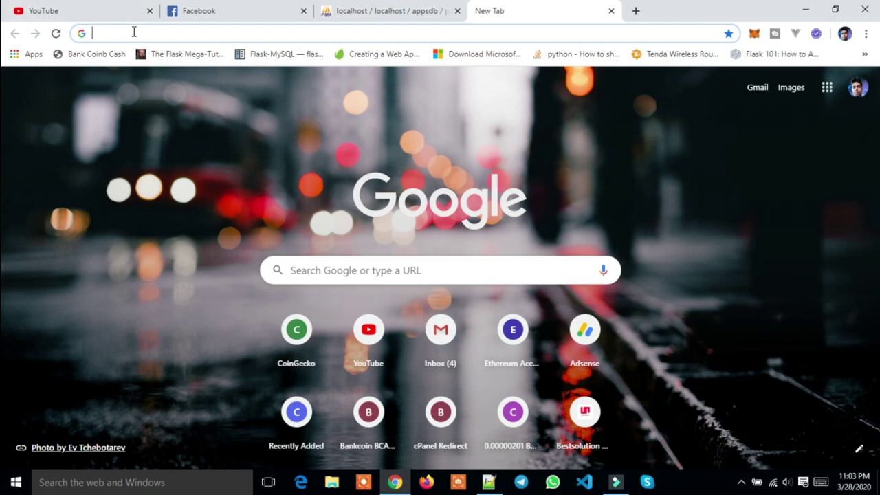
Search the web for mongodb and go to the official mongodb.com site
text(mo)
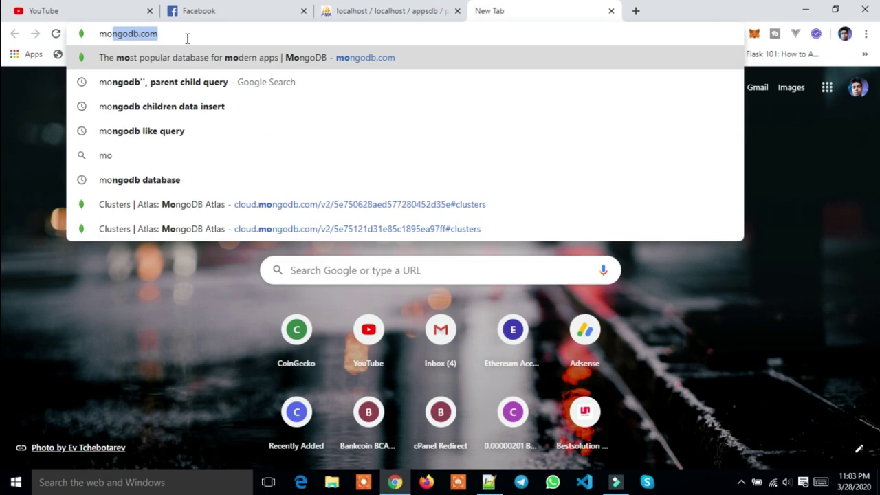
text(ngodb.c)
key(BackSpace)
key(BackSpace)
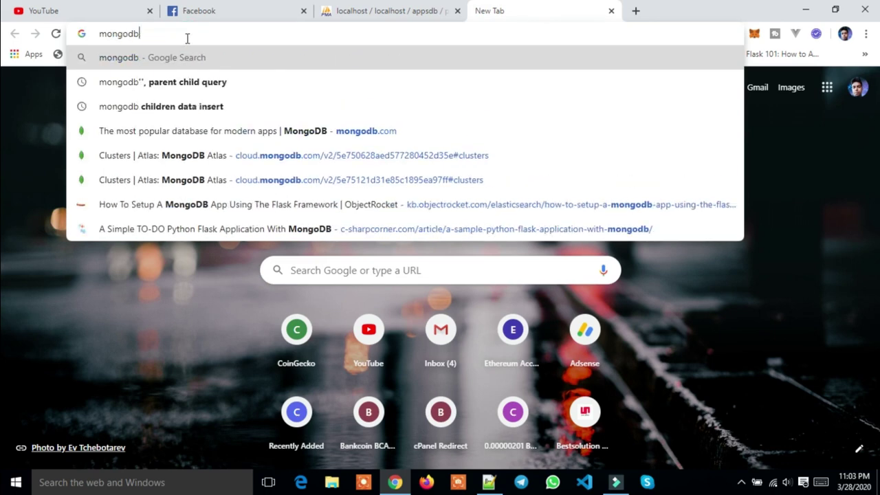
key(Return)
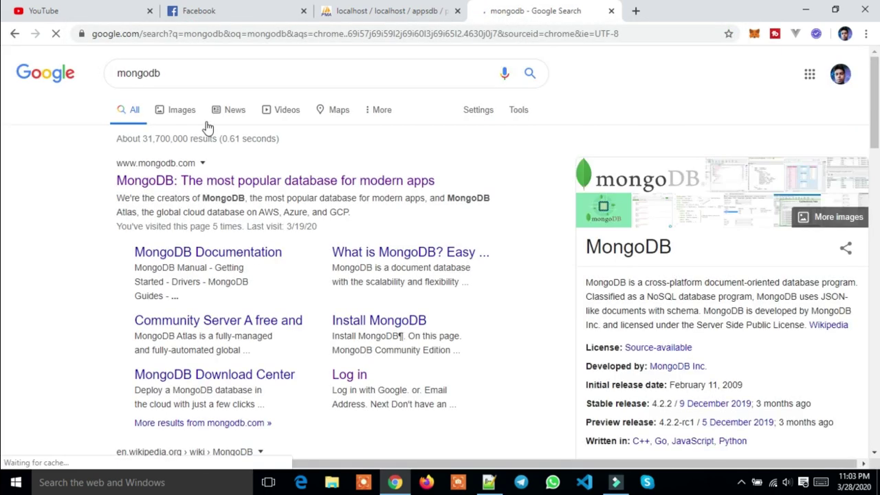
scroll(195, 289, down, 3)
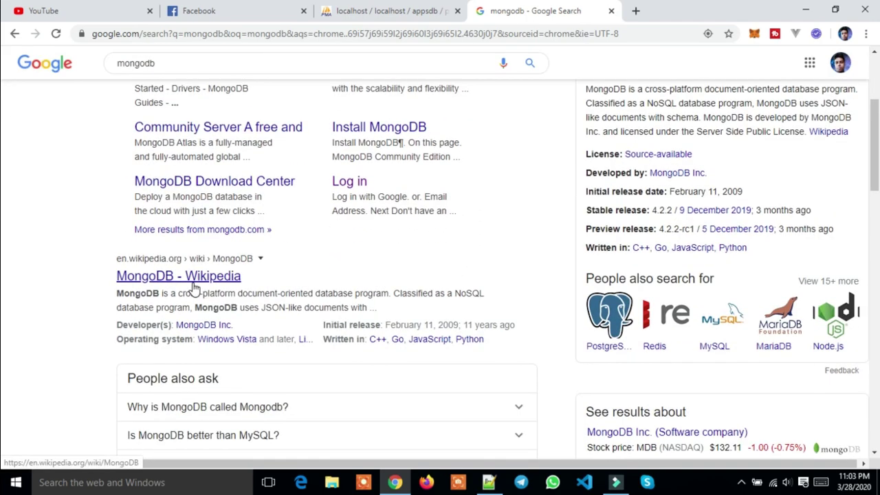
scroll(196, 289, up, 3)
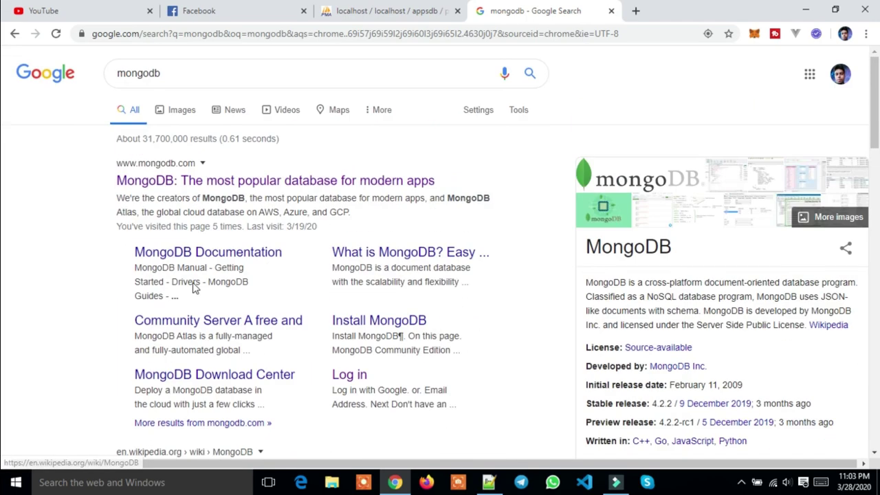
click(177, 181)
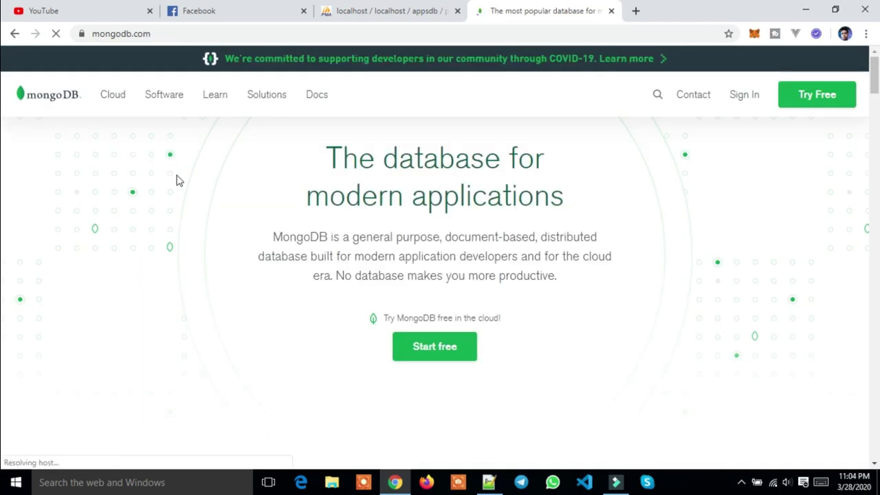
scroll(180, 180, down, 3)
scroll(183, 180, up, 3)
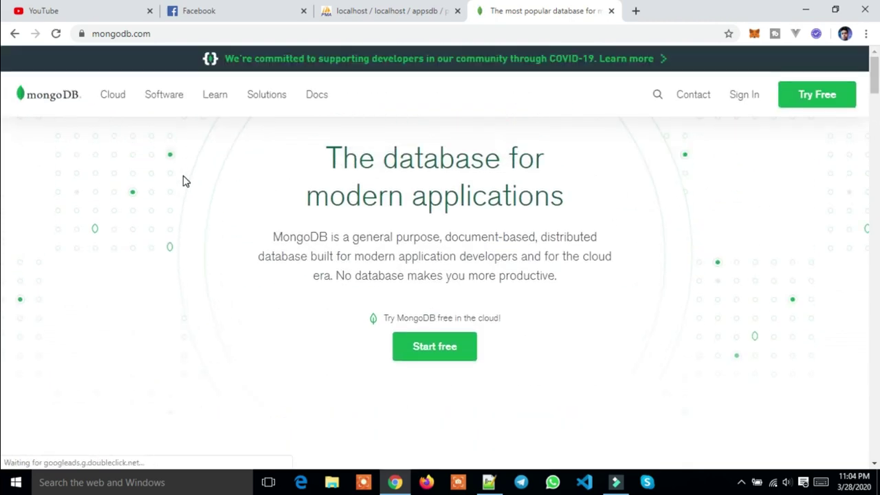
Go to Software > Community Server download page
click(158, 97)
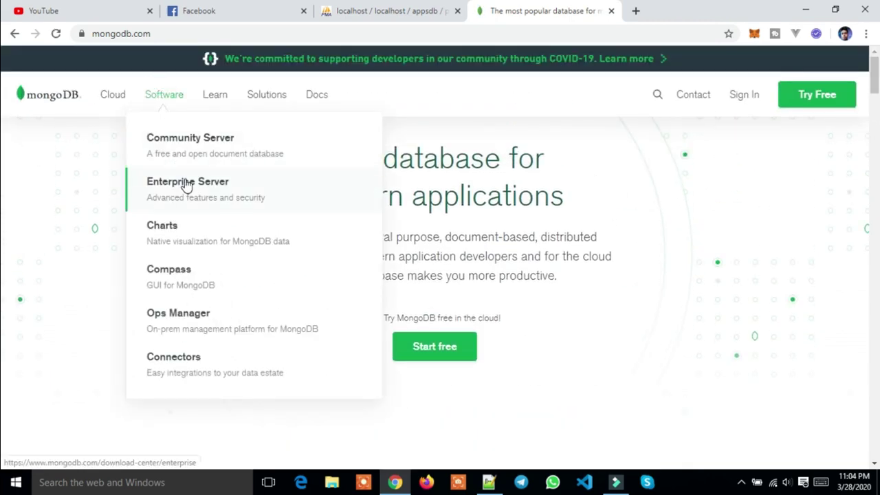
click(182, 152)
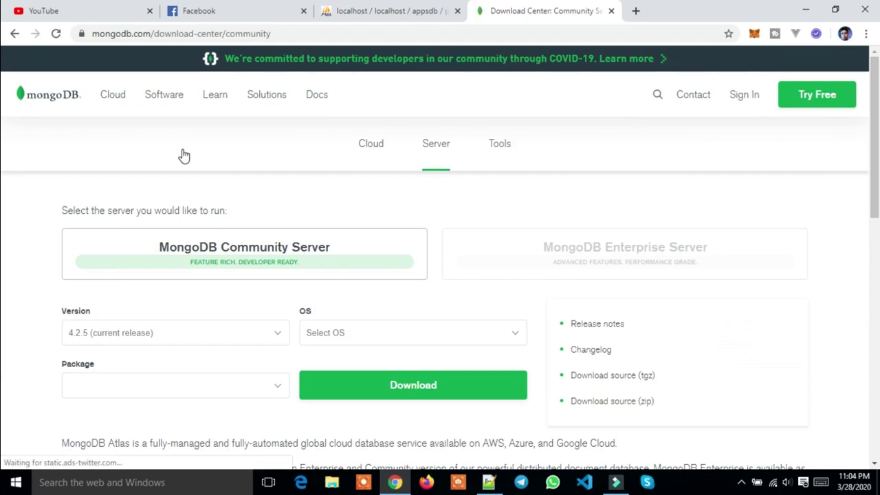
scroll(185, 156, down, 4)
scroll(183, 156, up, 2)
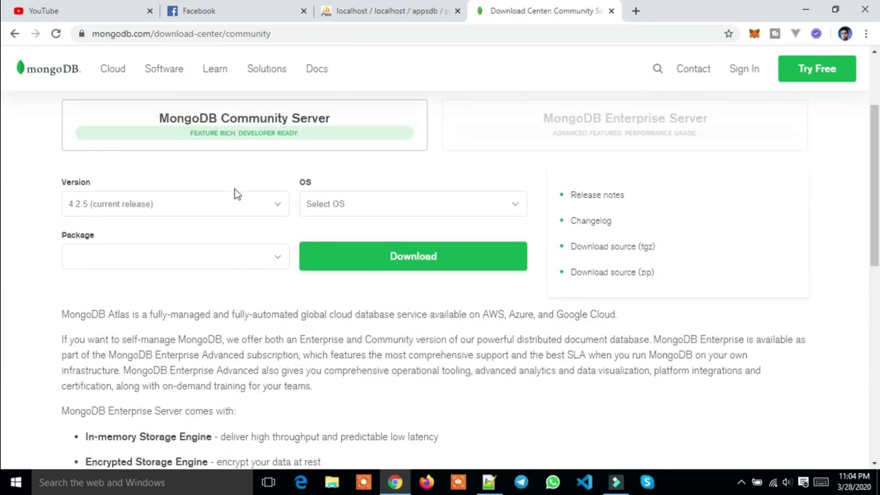
scroll(402, 275, down, 4)
scroll(403, 267, up, 4)
scroll(403, 268, up, 2)
scroll(403, 265, down, 2)
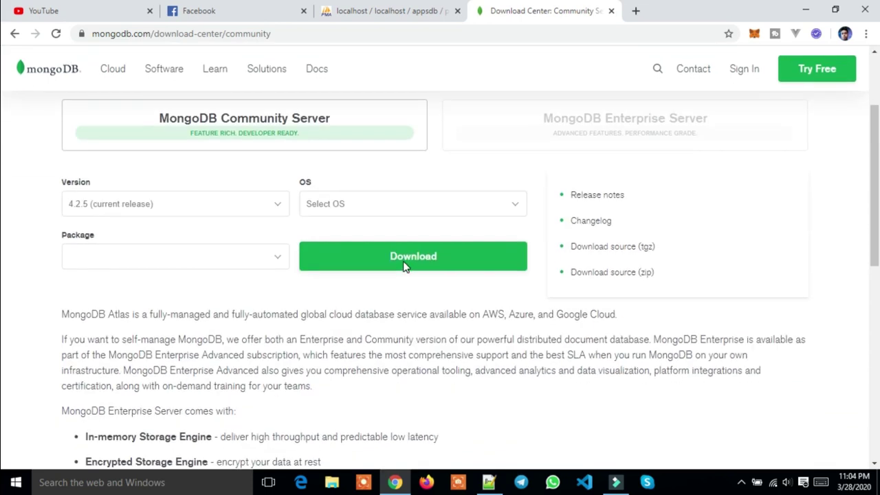
Choose Windows x64 as the download OS, then minimize Chrome
click(389, 207)
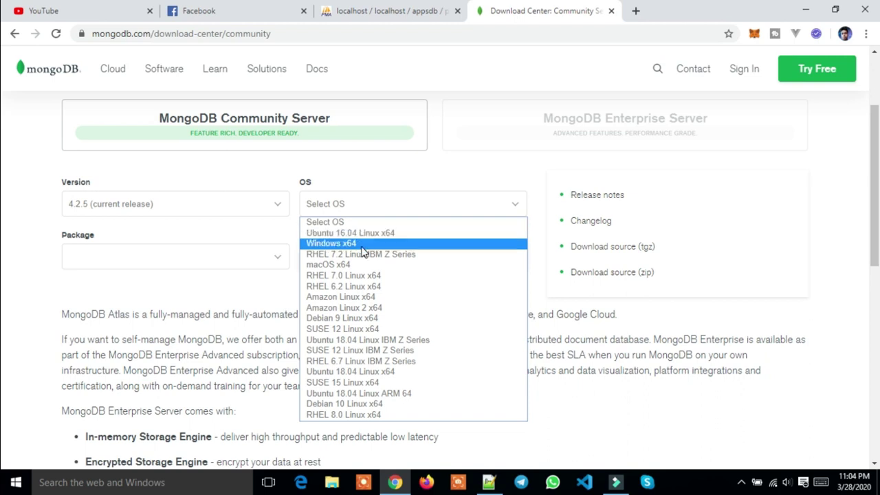
click(362, 246)
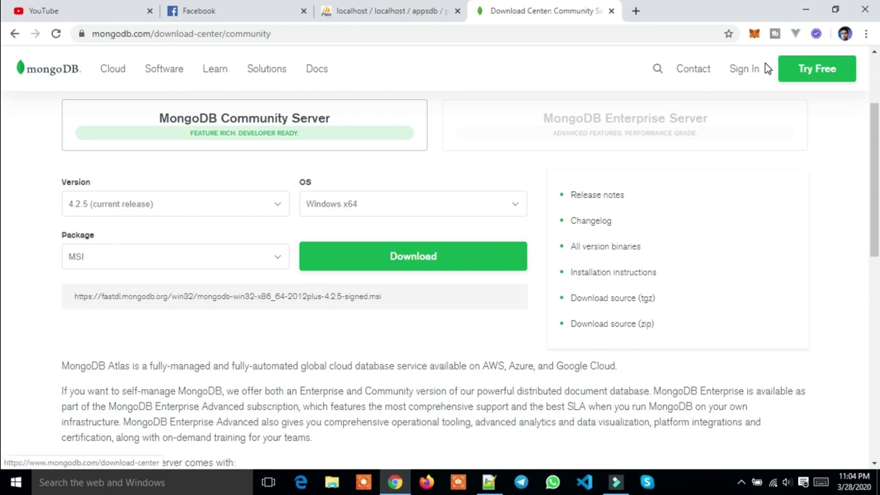
click(805, 11)
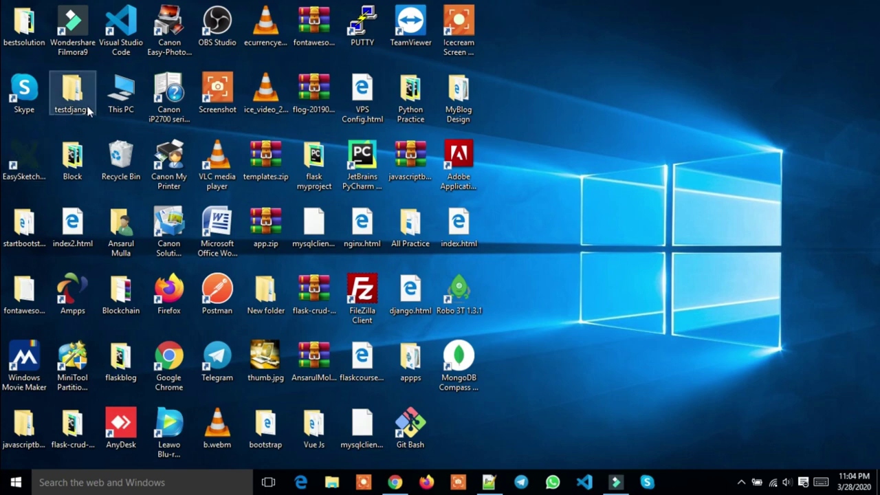
Launch the MongoDB 4.2.0 .msi installer from New Volume (F:) via This PC
double_click(128, 102)
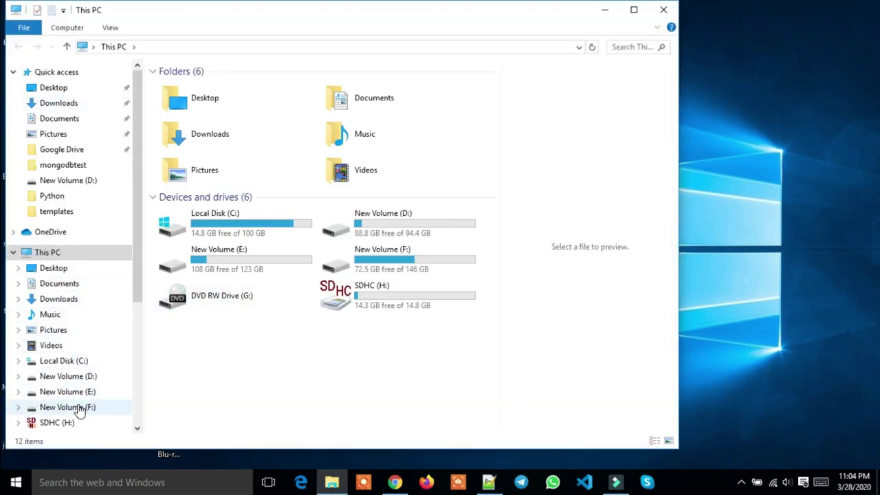
click(79, 409)
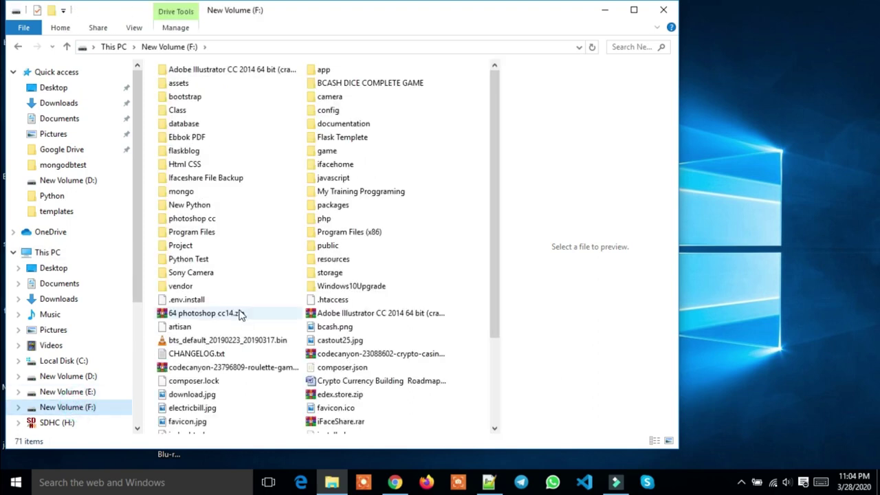
scroll(240, 314, down, 3)
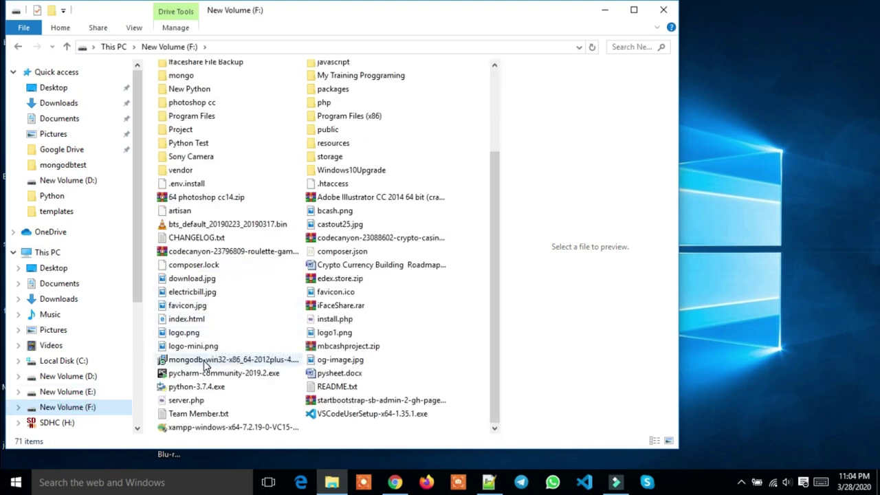
mouse_move(204, 365)
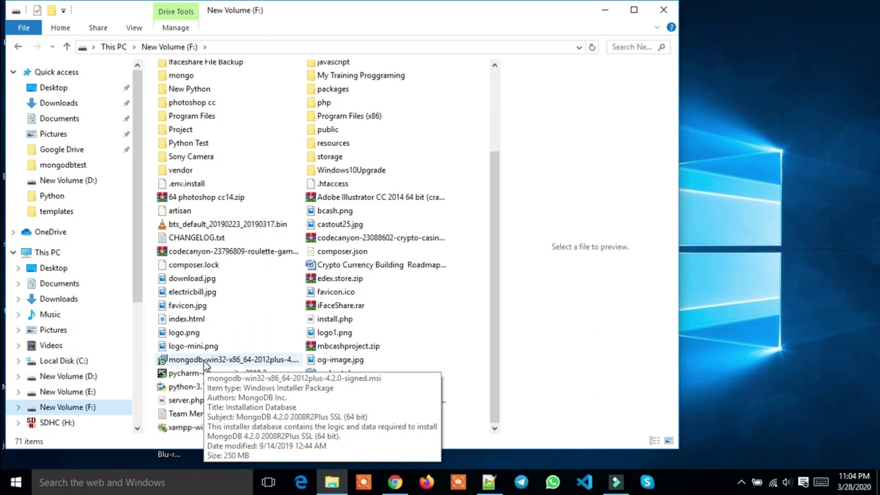
click(204, 365)
double_click(204, 365)
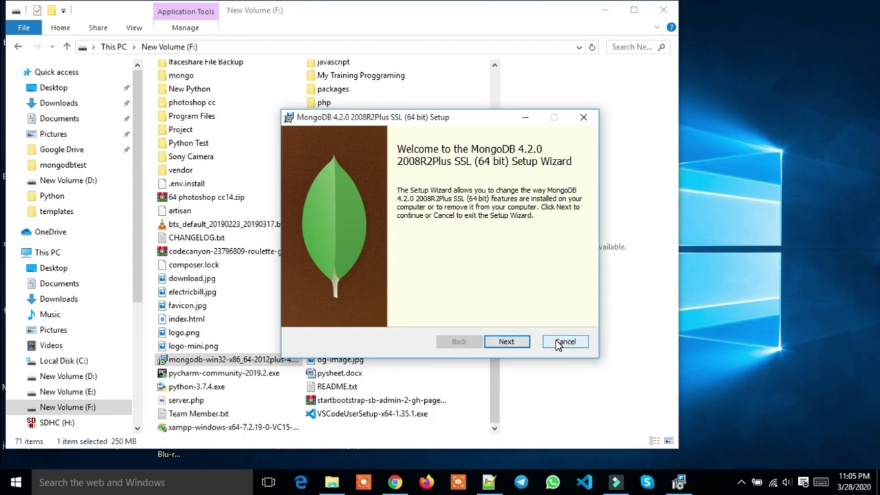
Cancel the MongoDB setup with Yes, finish the wizard, and close the F: drive window
click(565, 341)
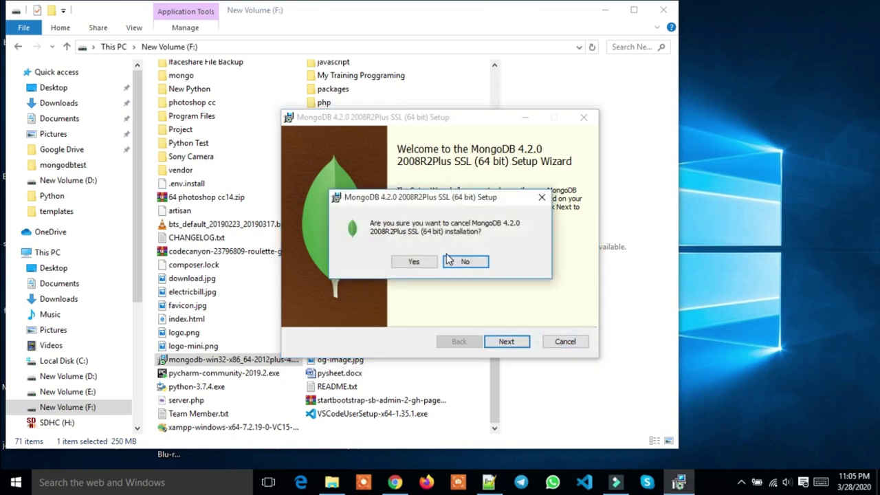
click(432, 264)
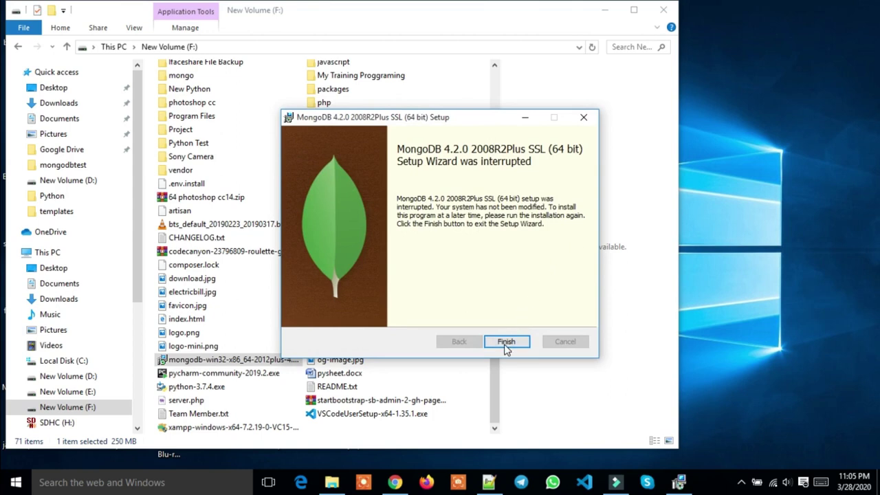
click(509, 341)
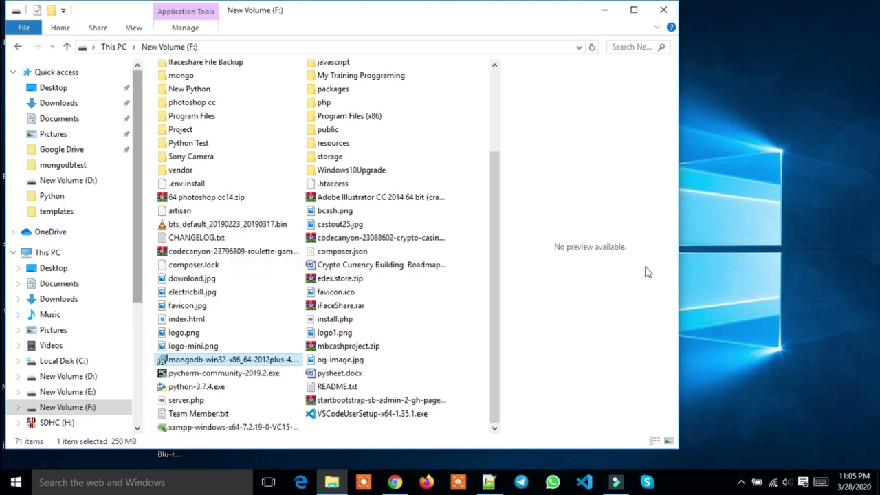
click(663, 8)
Navigate to C:\Program Files\MongoDB\Server\4.2\bin in File Explorer
double_click(122, 96)
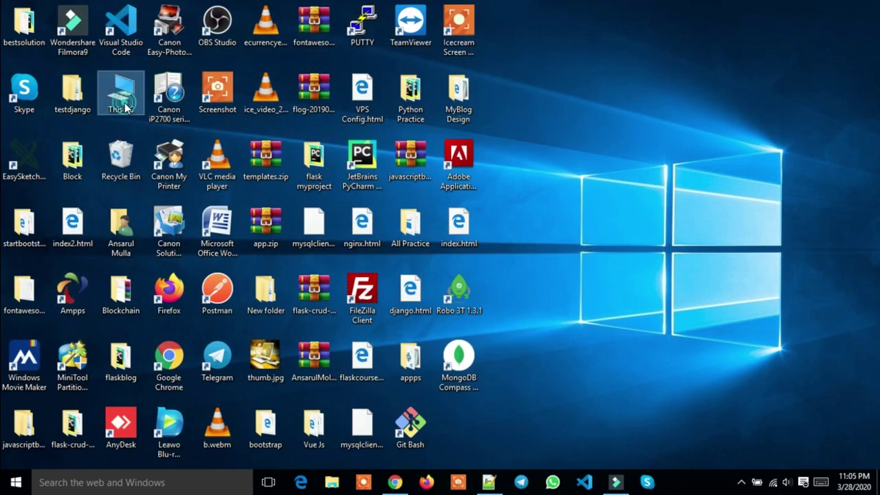
click(125, 105)
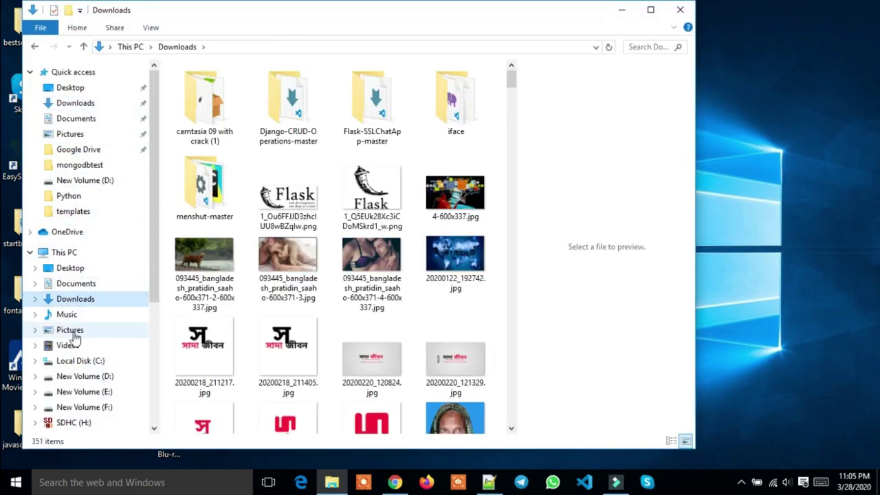
click(79, 365)
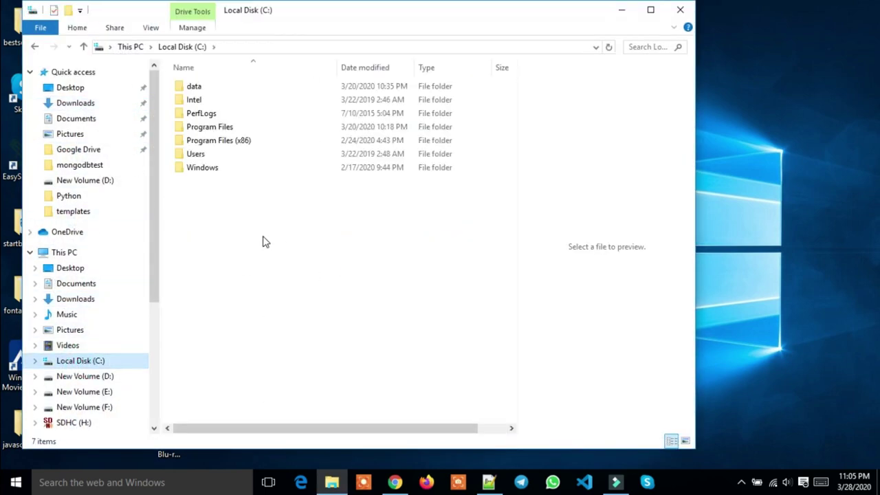
double_click(225, 131)
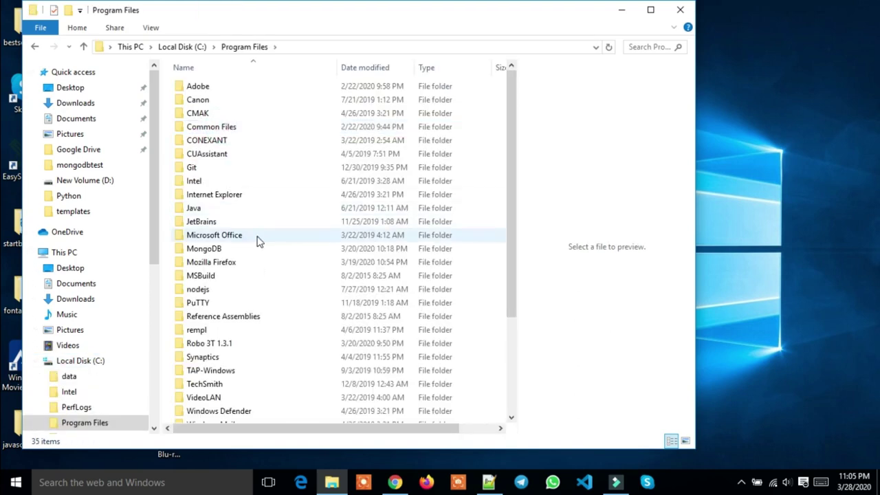
scroll(258, 240, down, 3)
scroll(258, 241, up, 3)
double_click(237, 251)
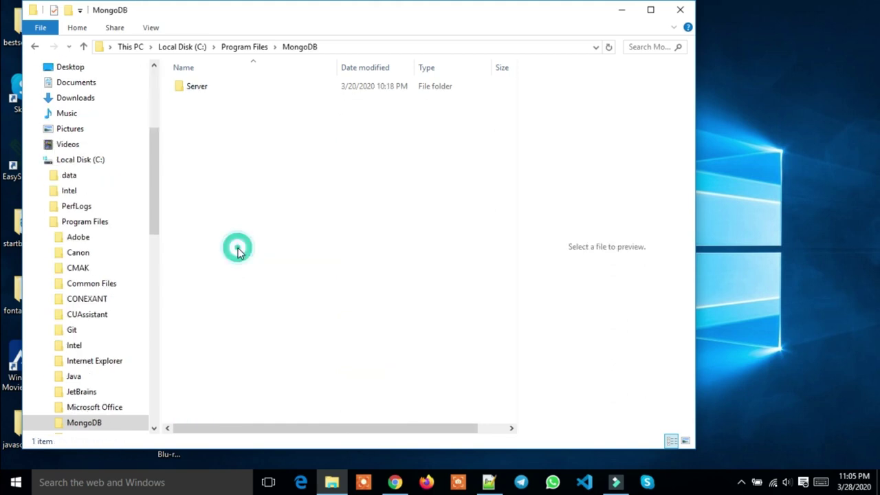
double_click(234, 92)
double_click(234, 92)
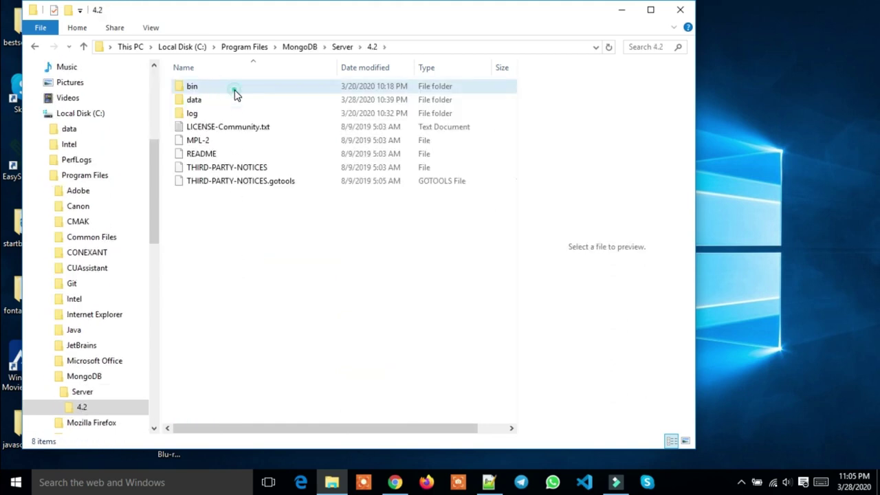
double_click(235, 93)
Copy the bin folder's full path from the address bar and minimize the window
click(408, 47)
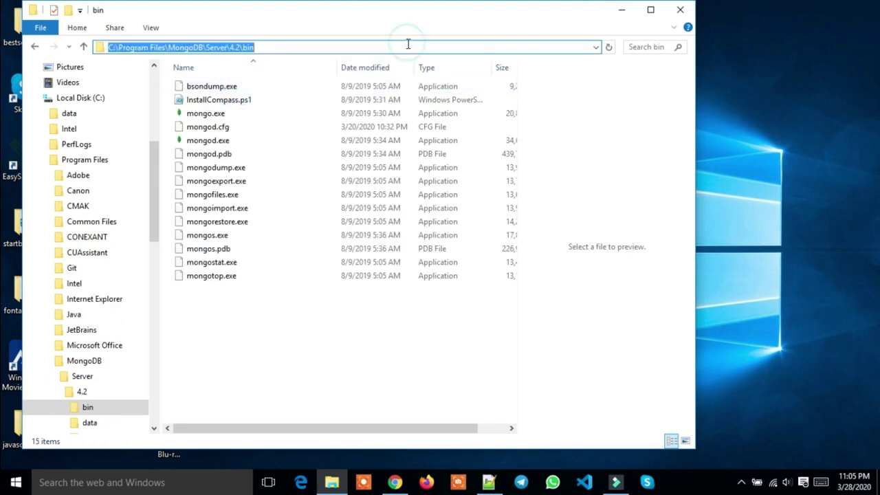
right_click(216, 43)
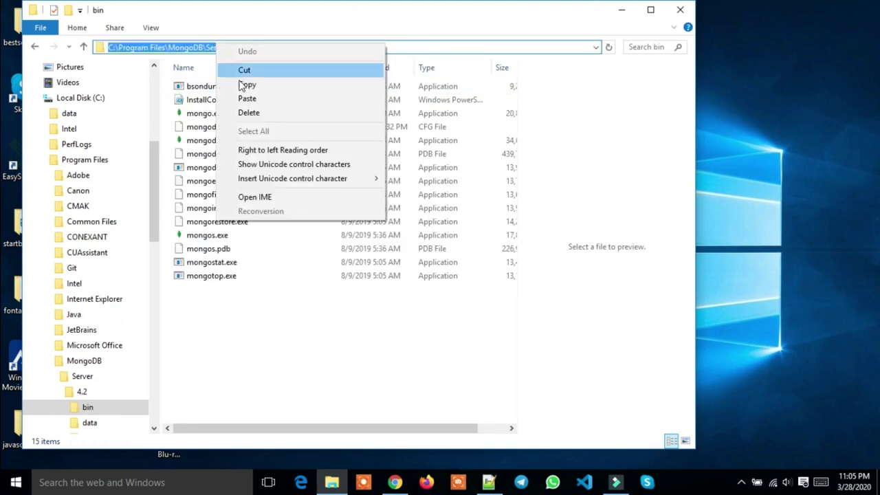
click(245, 85)
click(626, 8)
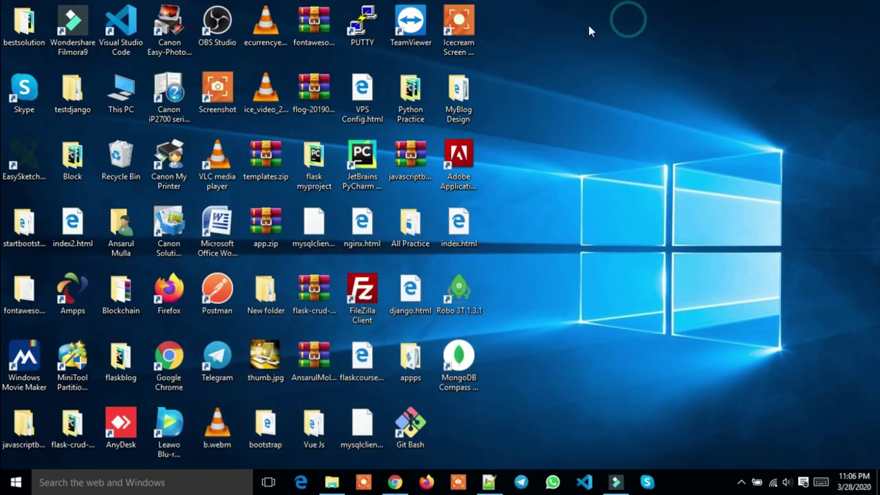
Open Environment Variables via This PC Properties > Advanced system settings
right_click(132, 96)
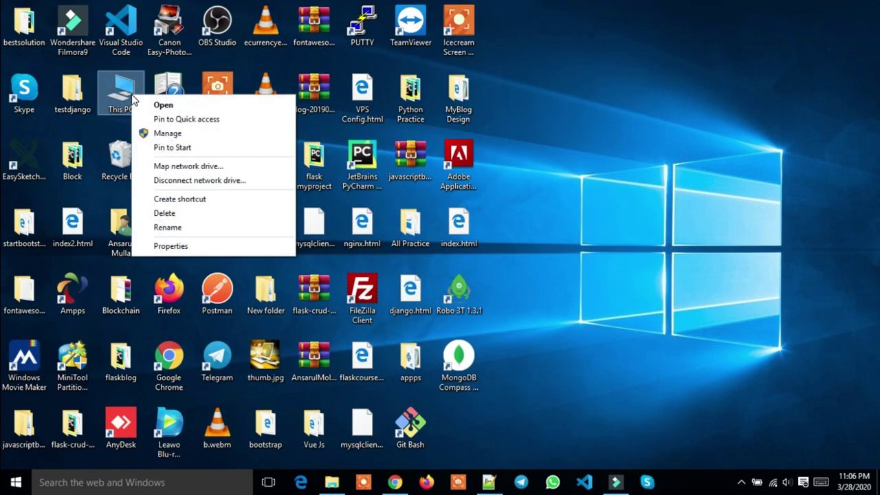
click(164, 245)
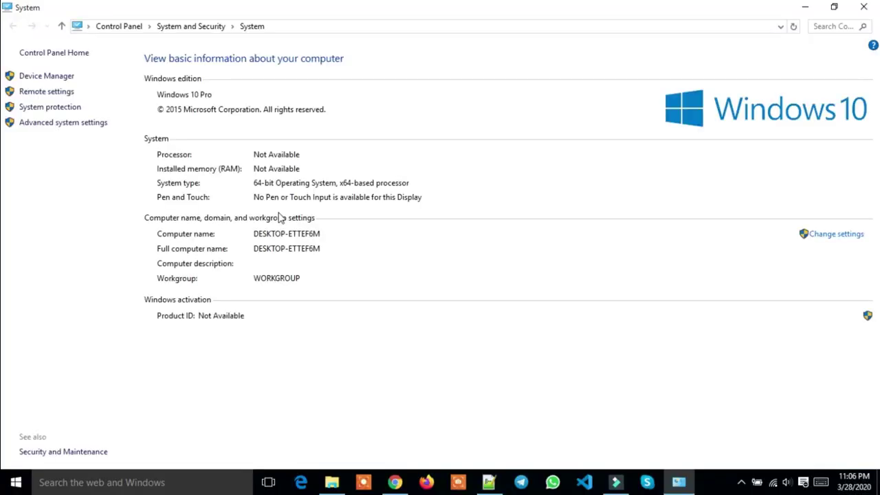
click(86, 125)
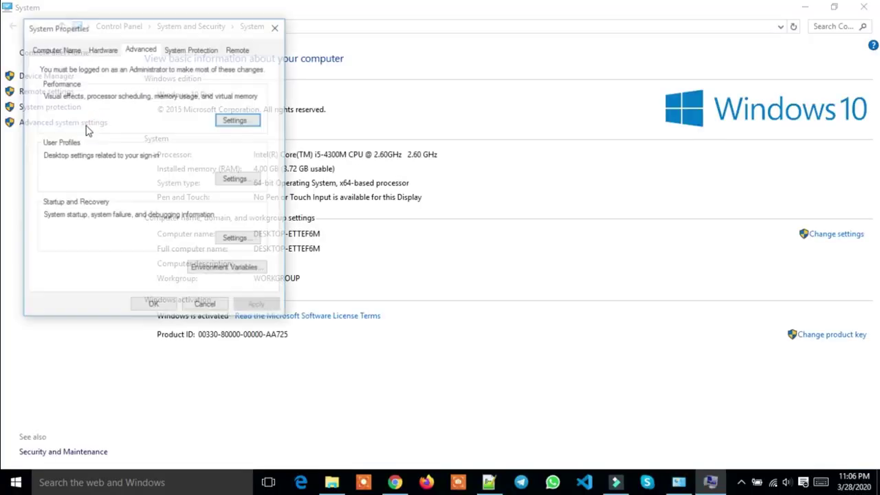
click(243, 269)
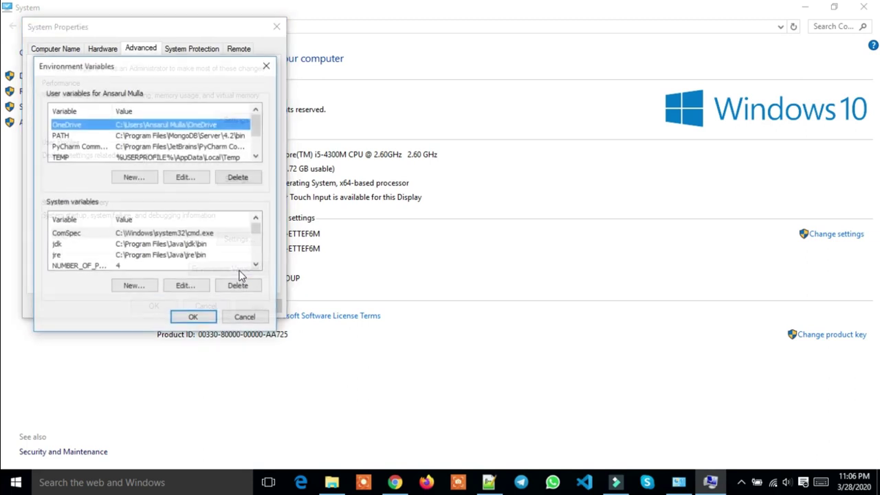
Add user variable PATH with value C:\Program Files\MongoDB\Server\4.2\bin and save with OK
click(137, 180)
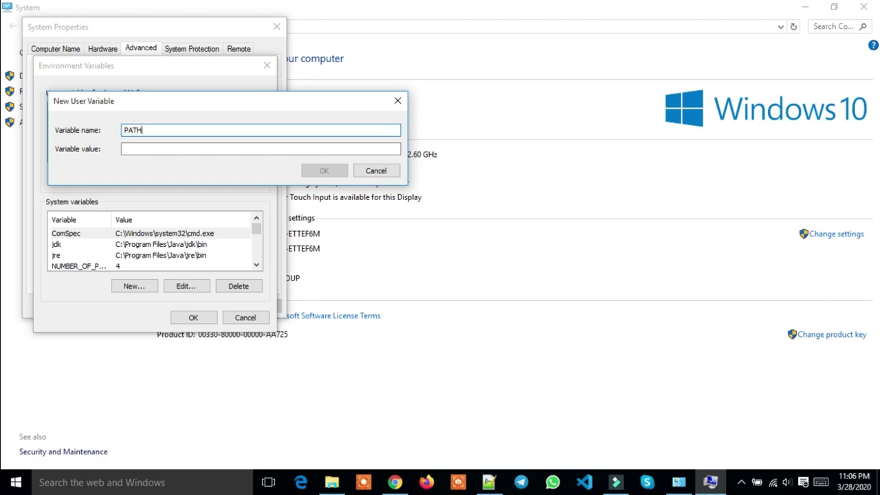
click(135, 147)
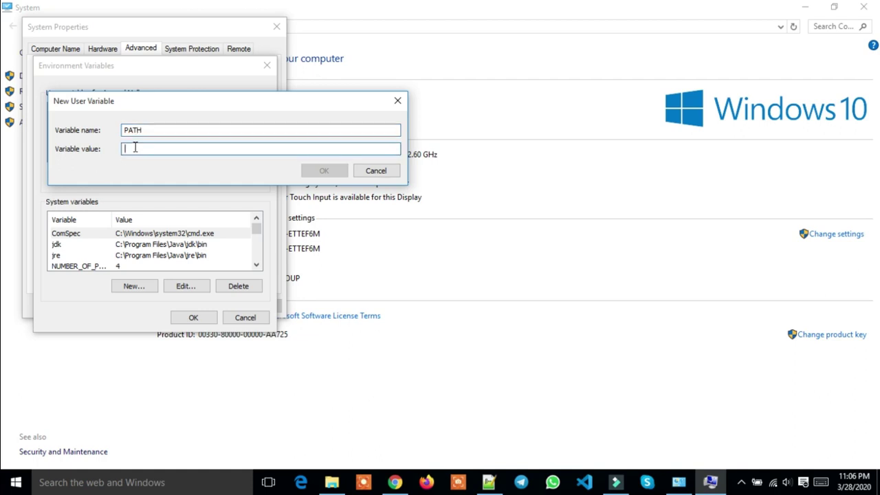
key(ctrl+v)
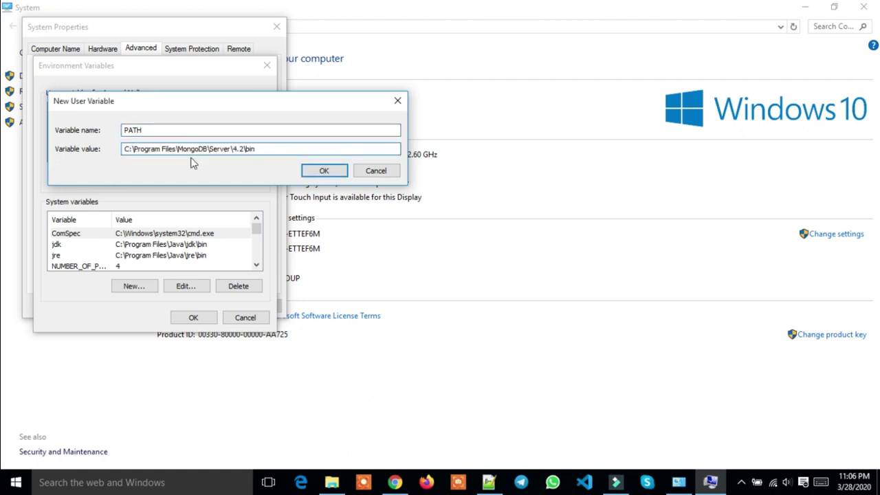
click(319, 171)
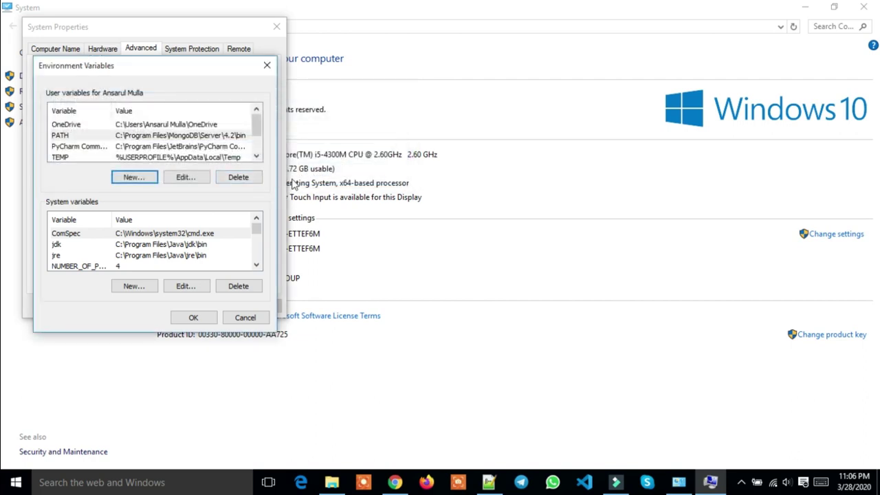
click(207, 322)
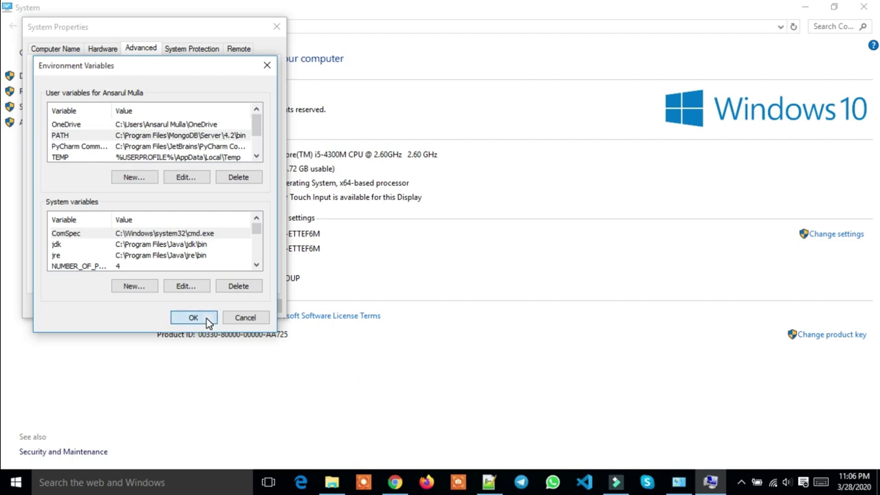
click(157, 307)
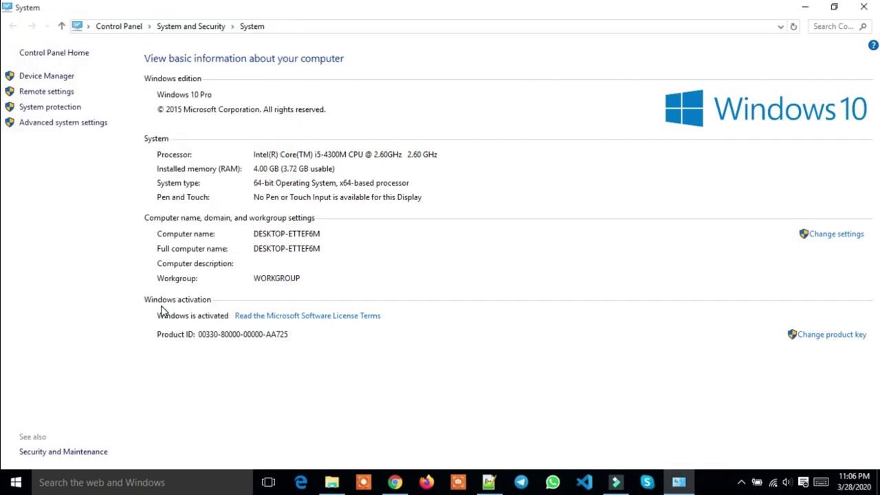
Close the System window
click(803, 7)
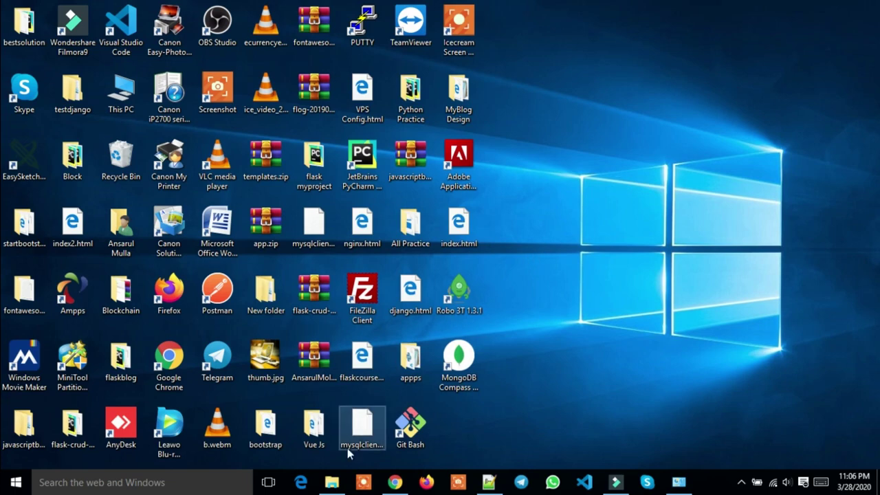
click(679, 482)
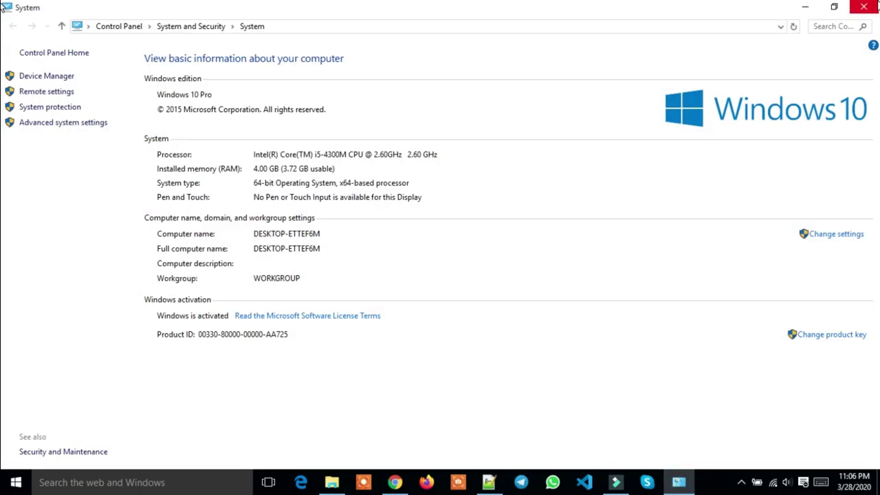
click(863, 7)
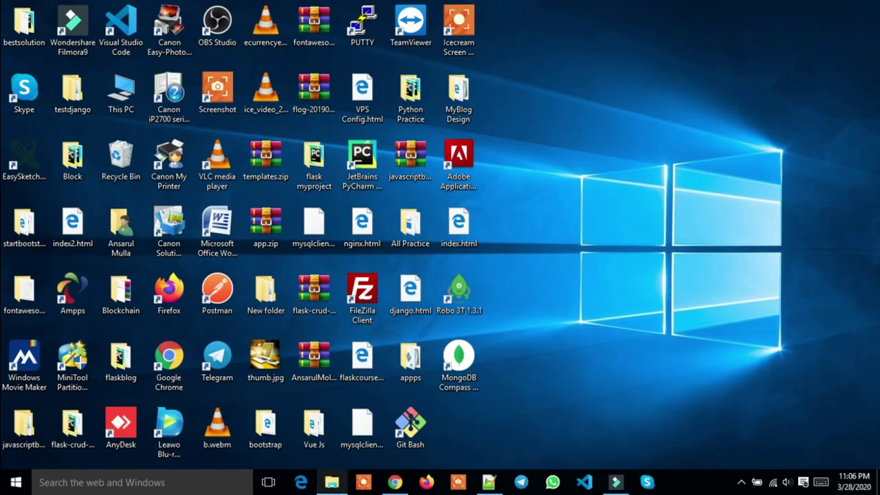
Check the data folder on C: for the db folder, then close it
click(332, 482)
scroll(101, 249, up, 2)
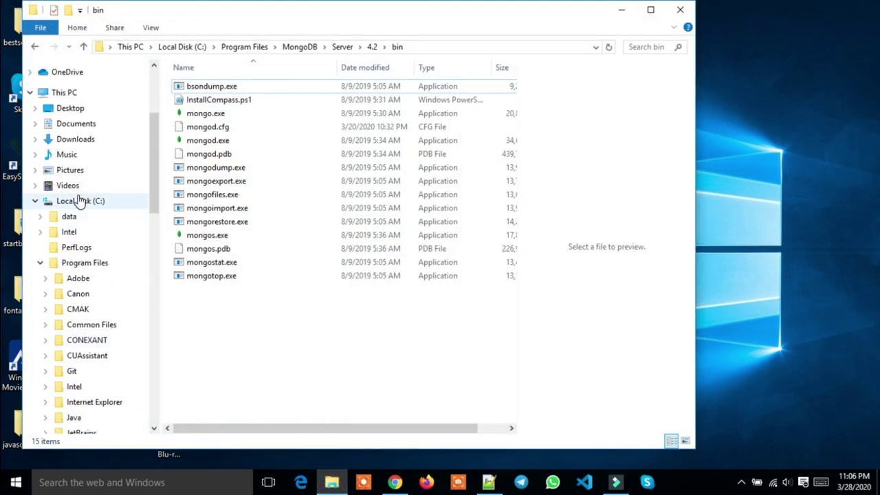
click(79, 201)
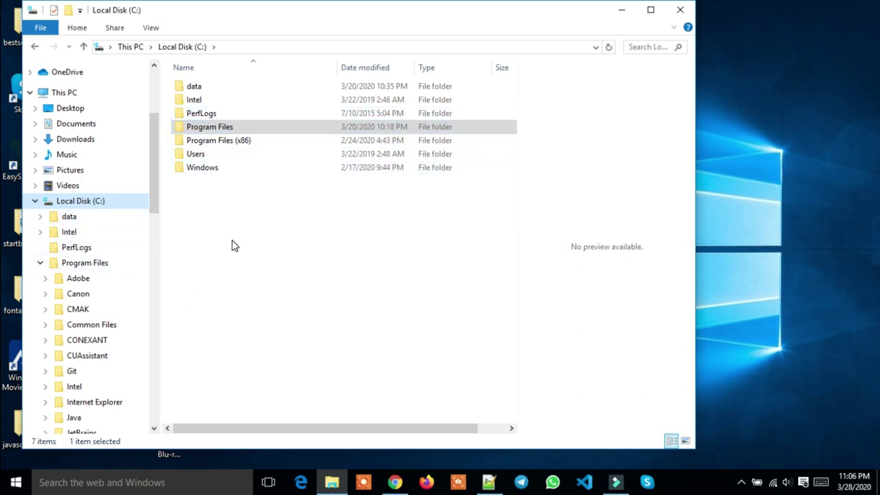
click(217, 198)
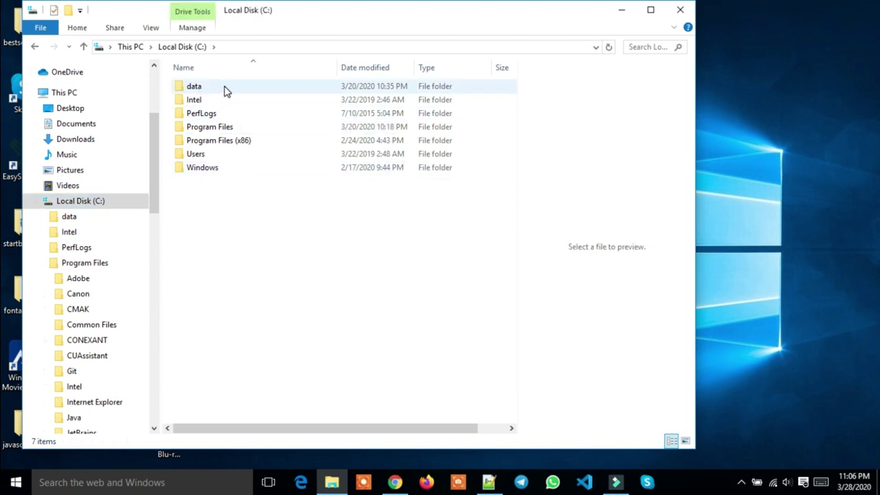
mouse_move(219, 92)
double_click(228, 87)
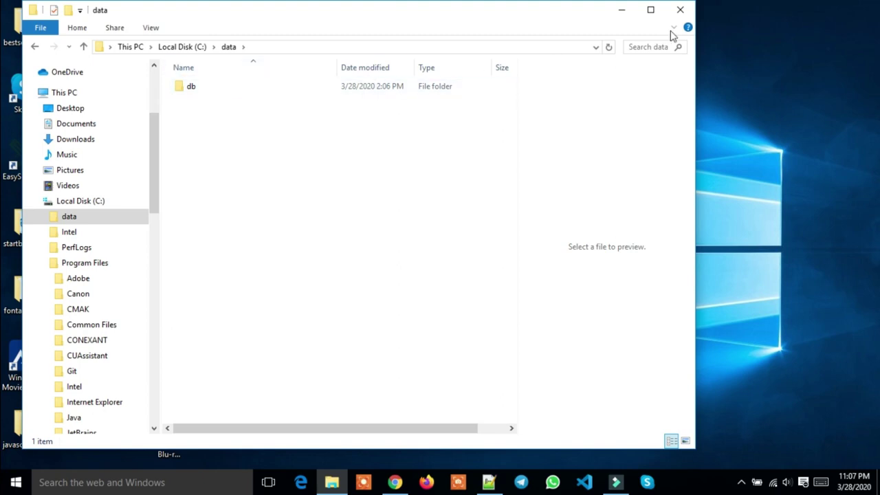
click(680, 10)
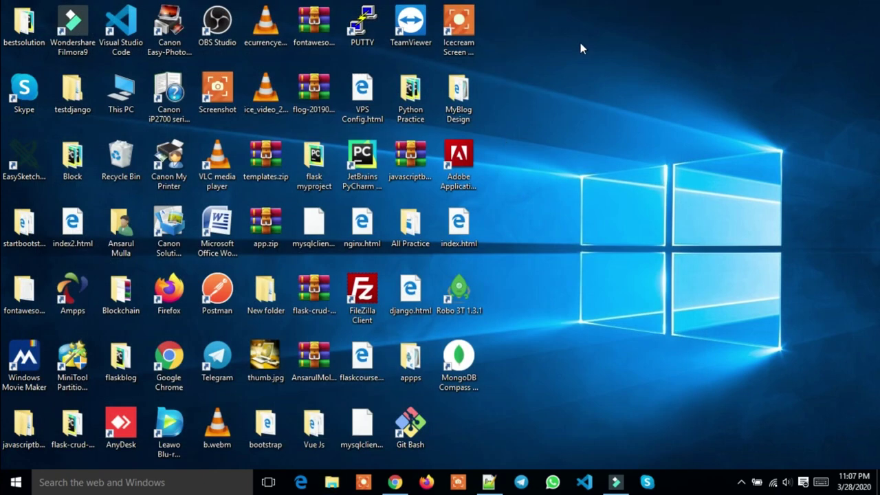
Refresh the desktop from its right-click menu
right_click(580, 43)
click(603, 84)
right_click(609, 101)
click(627, 137)
right_click(614, 77)
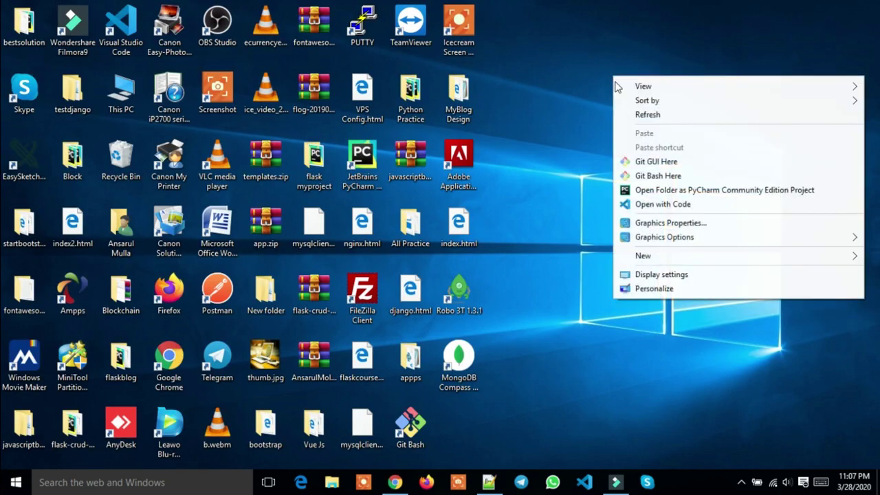
click(639, 115)
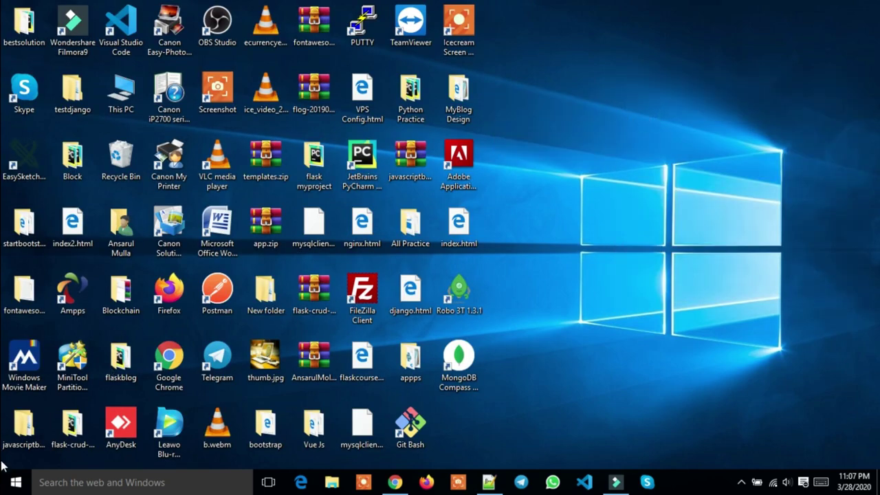
Open Command Prompt through Windows search for cmd
click(75, 485)
text(c)
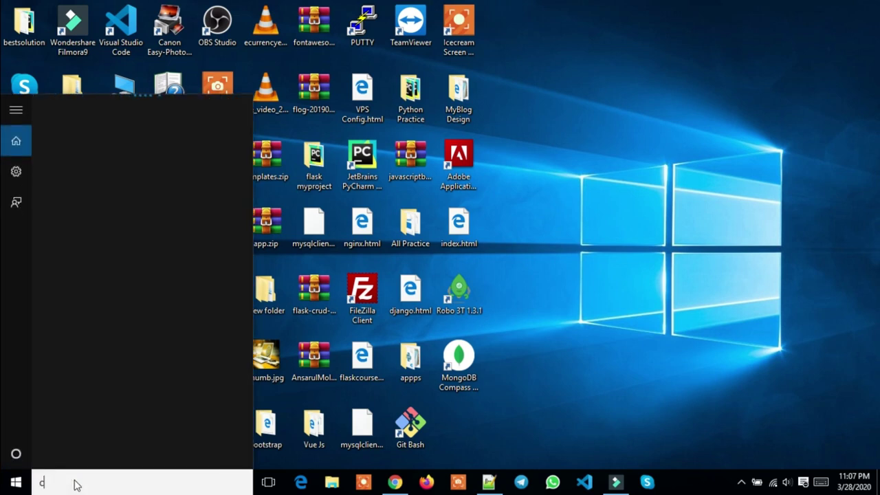
text(md)
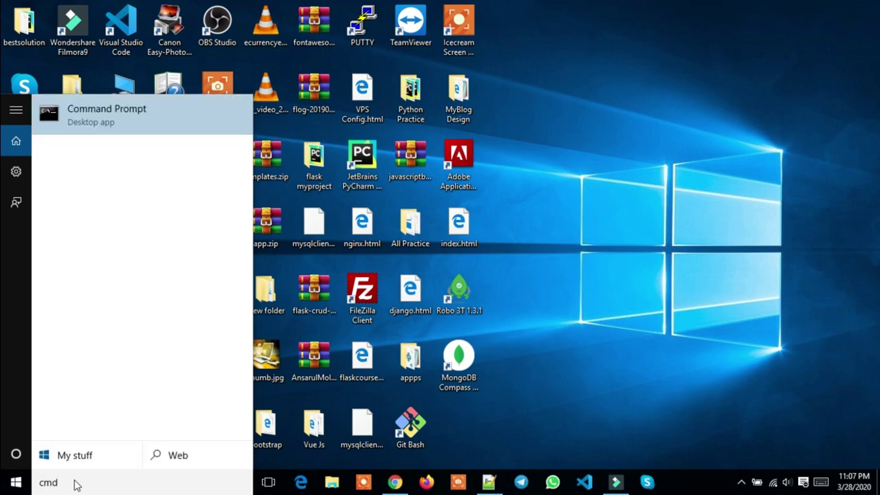
key(Return)
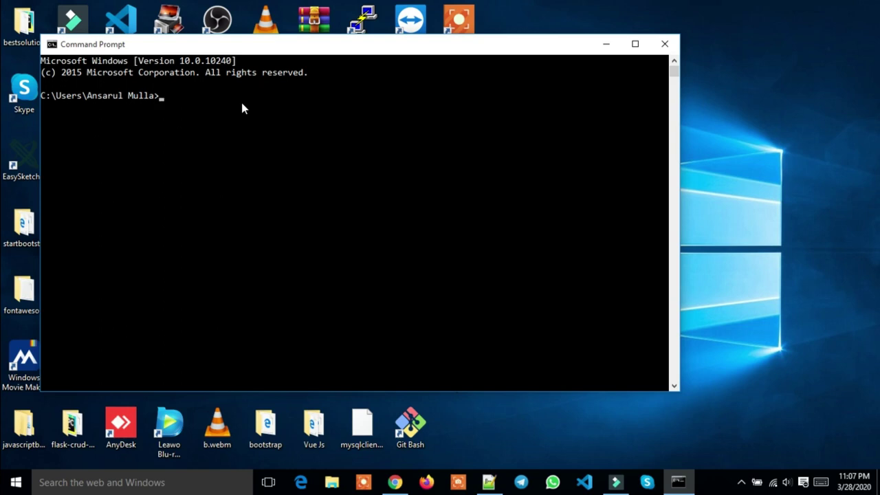
Run mongod, confirm it's waiting on port 27017, then close the console to stop it
text(mongod)
key(Return)
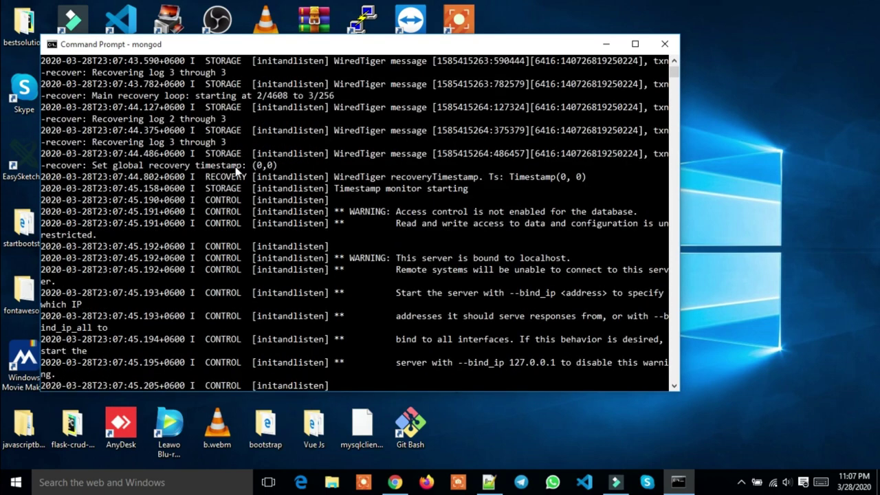
scroll(236, 171, up, 8)
scroll(235, 170, up, 1)
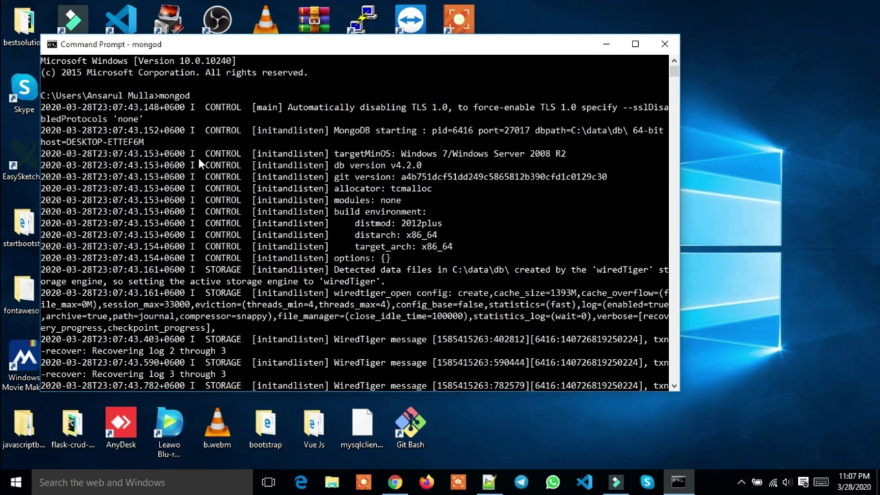
scroll(159, 177, down, 6)
scroll(231, 285, down, 11)
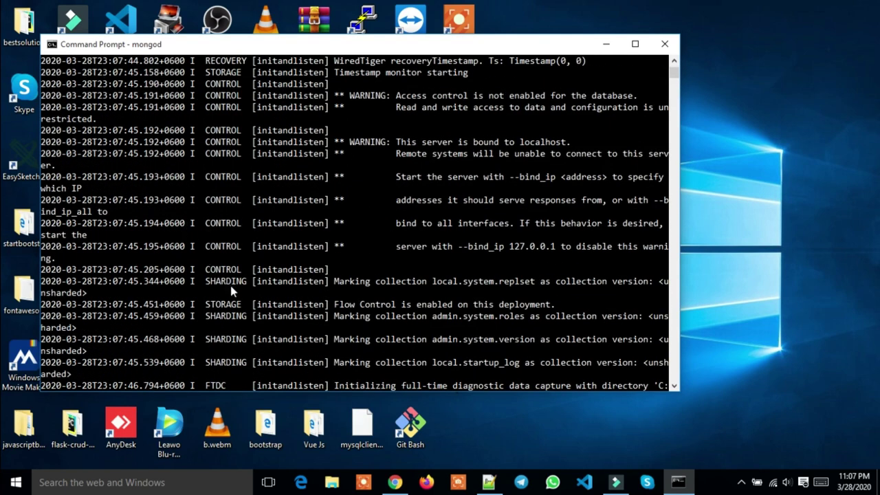
scroll(236, 302, down, 6)
scroll(237, 303, up, 6)
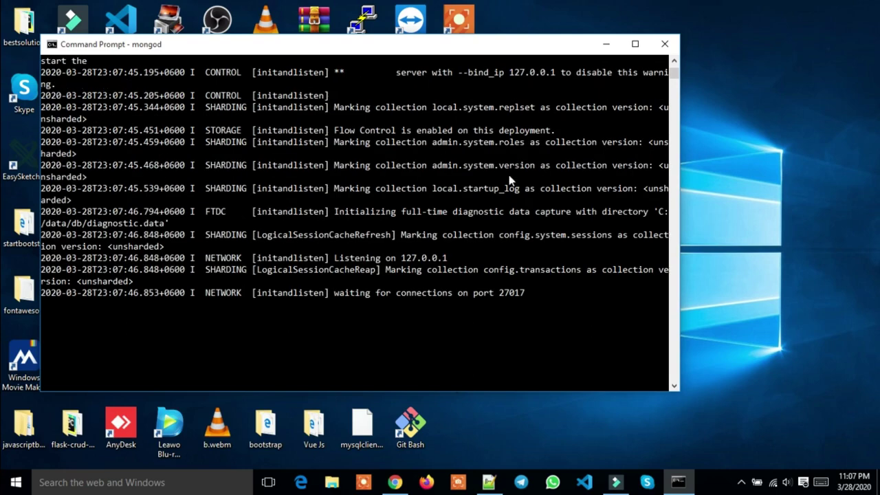
click(664, 43)
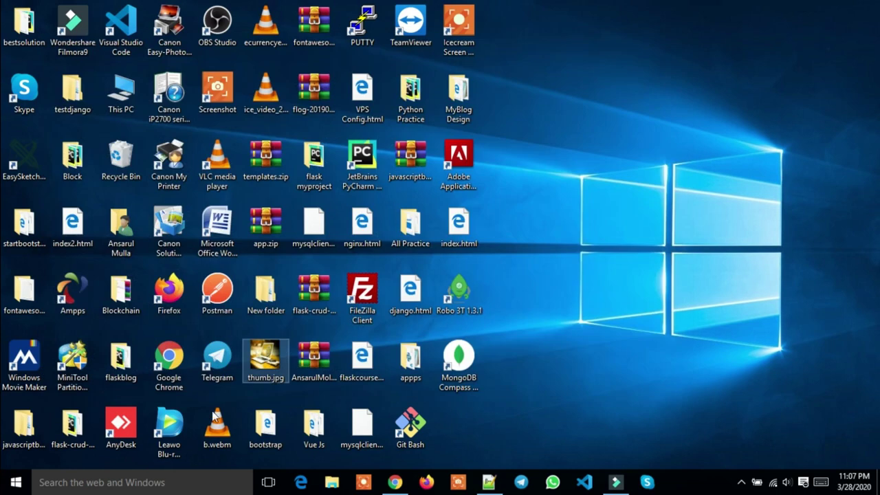
Open a new Command Prompt through Windows search for cmd
click(119, 484)
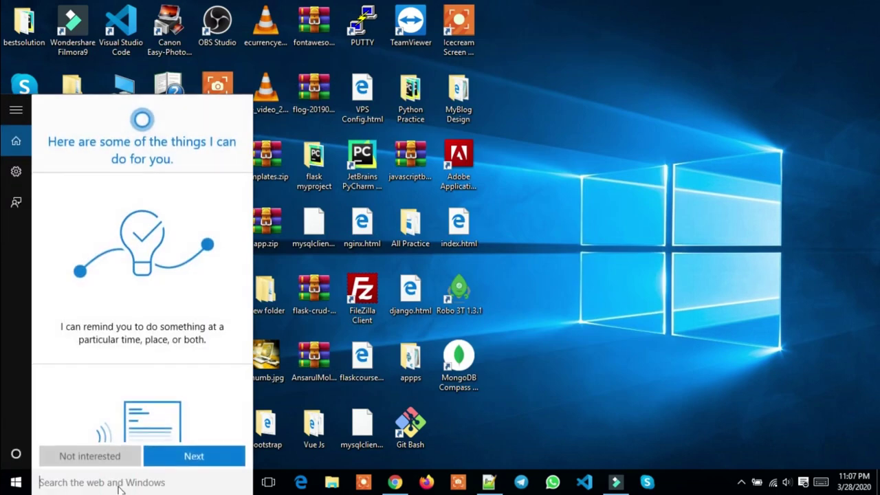
text(mo)
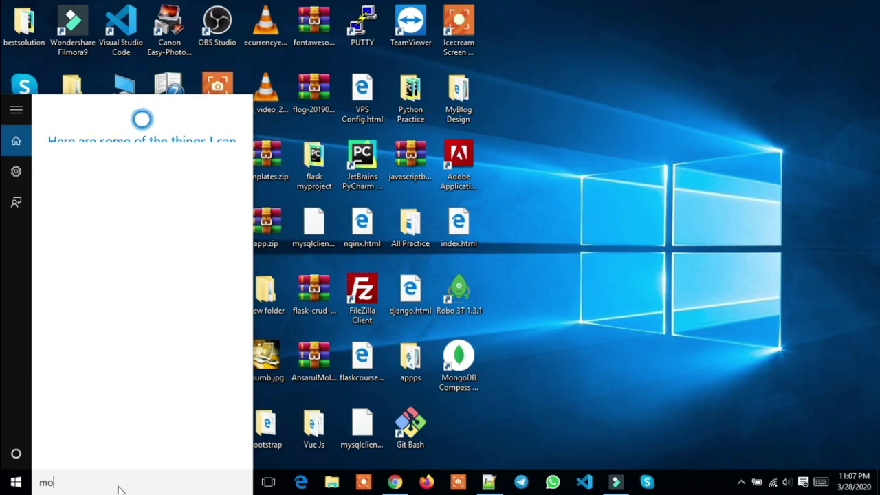
text(ngo)
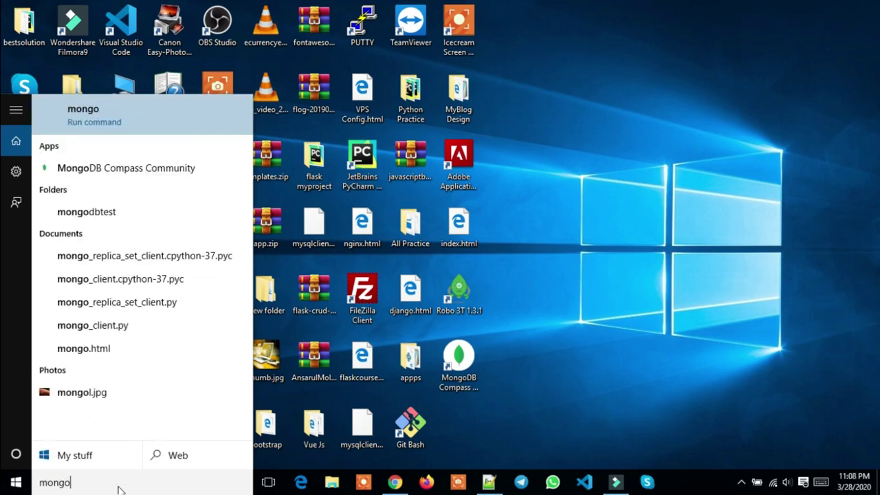
key(BackSpace)
key(BackSpace)
key(BackSpace)
key(BackSpace)
key(BackSpace)
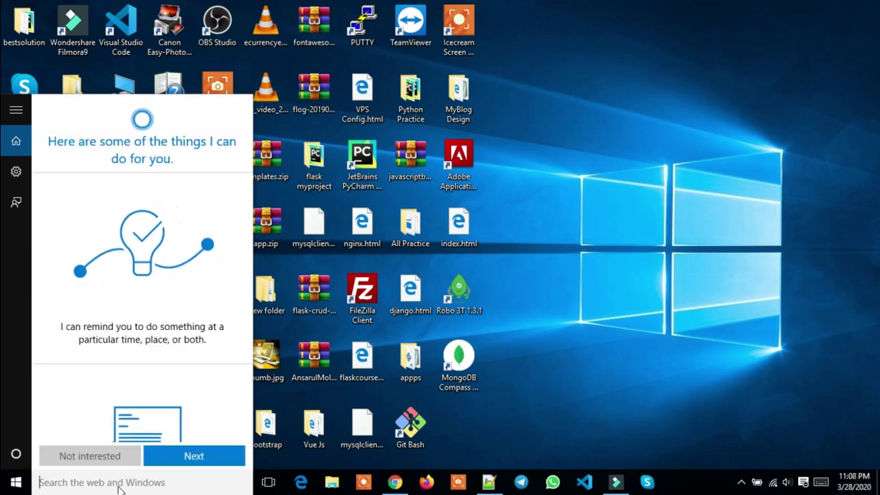
text(cmd)
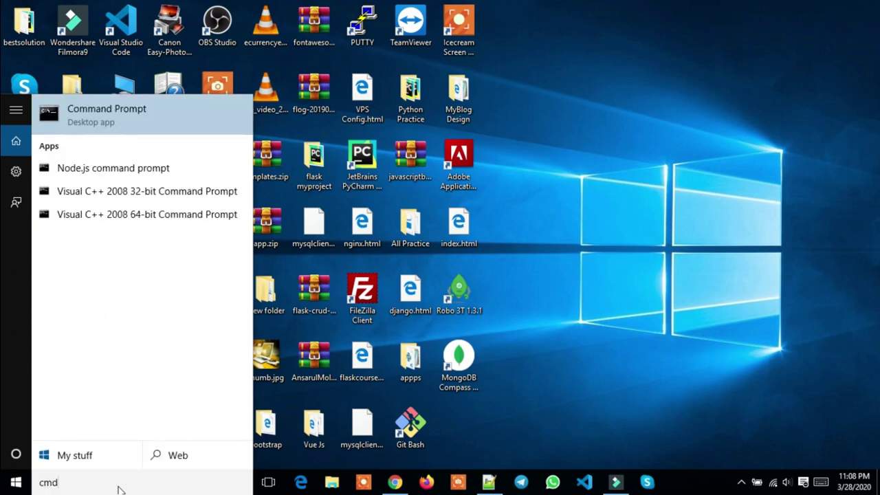
key(Return)
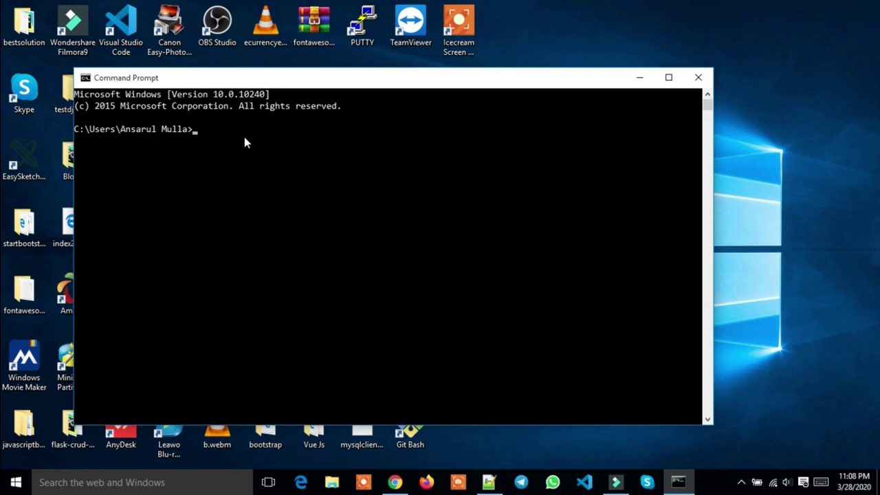
Run mongo to reach the shell prompt, then minimize the console and Chrome
text(mongo)
key(Return)
scroll(206, 234, down, 4)
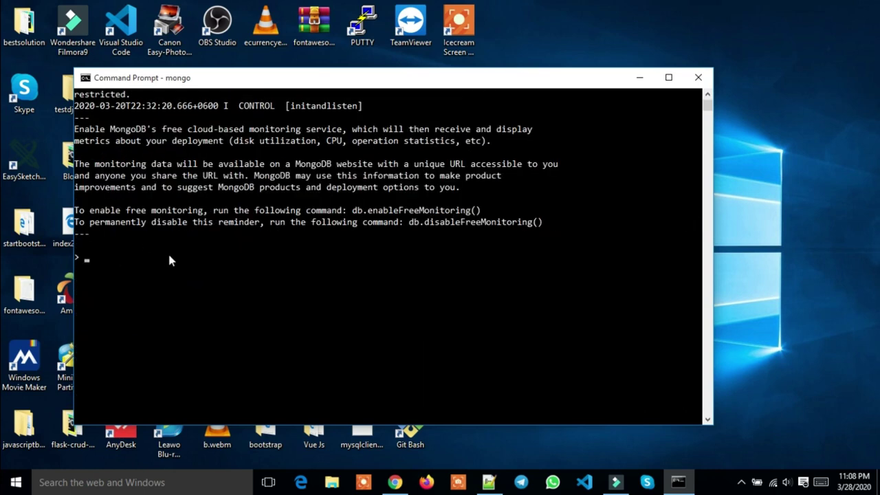
scroll(169, 257, up, 3)
scroll(165, 261, down, 4)
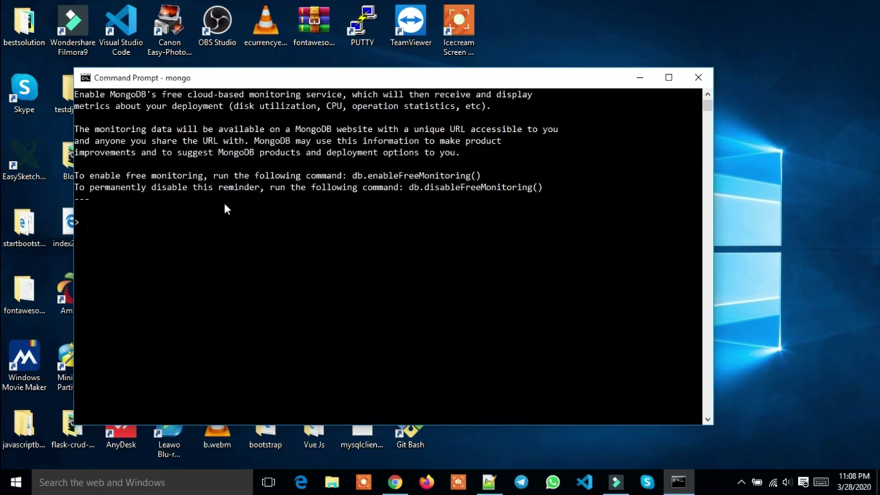
click(640, 78)
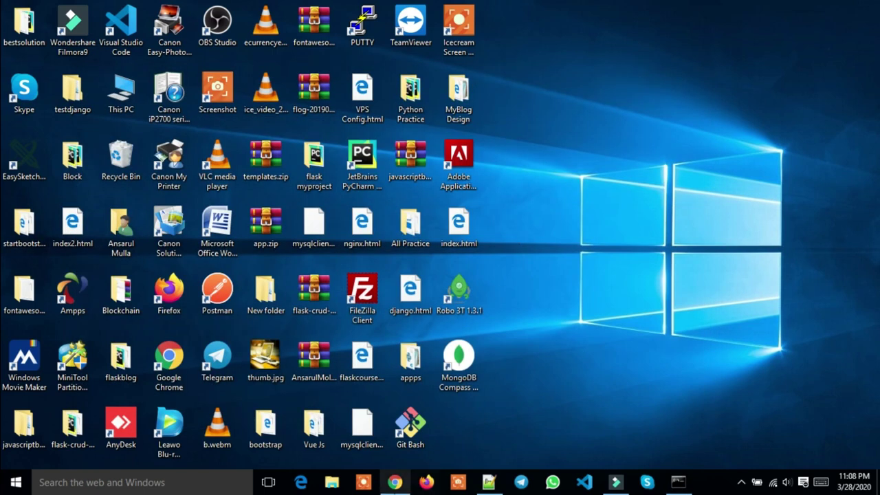
click(395, 481)
click(394, 482)
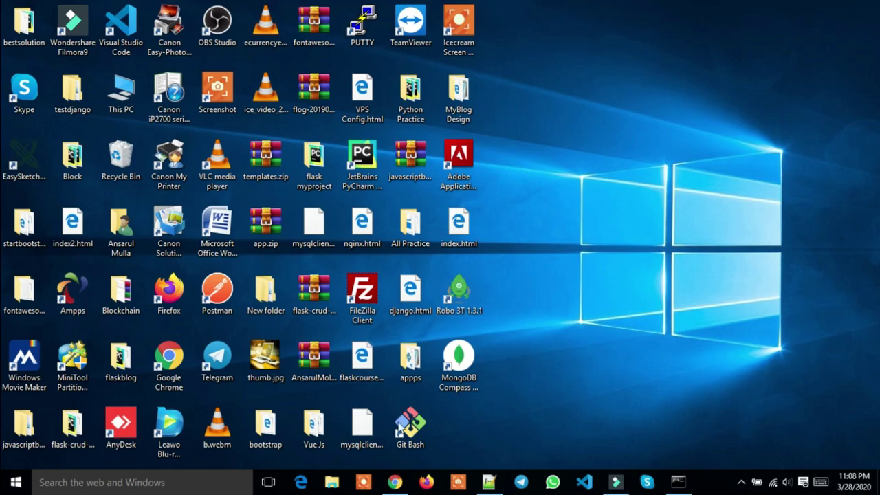
In a new Chrome tab, search Google for 'robo 3t'
click(395, 482)
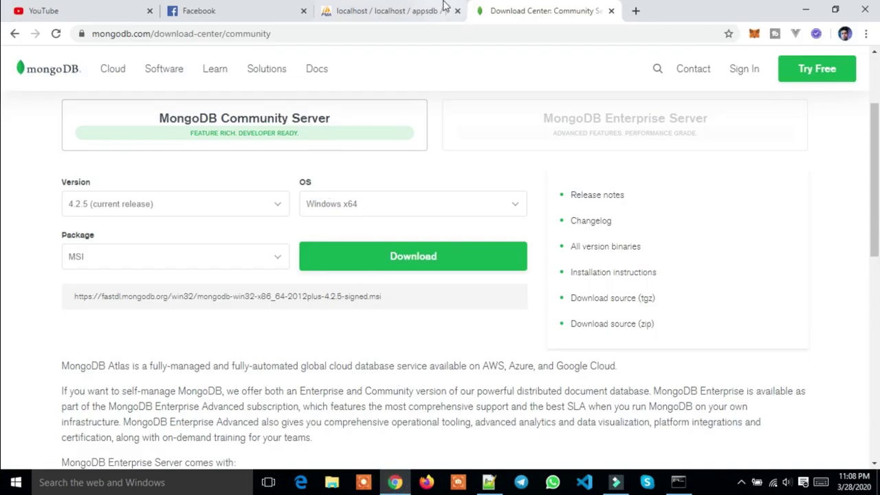
click(441, 10)
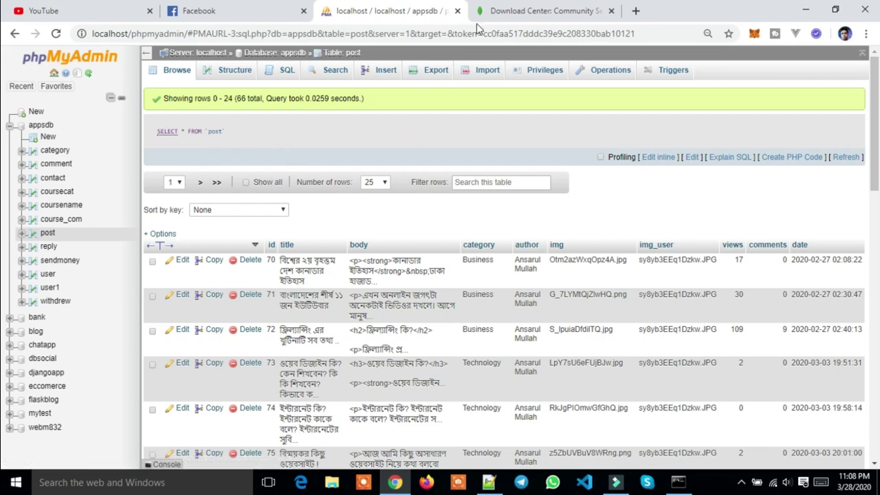
click(635, 11)
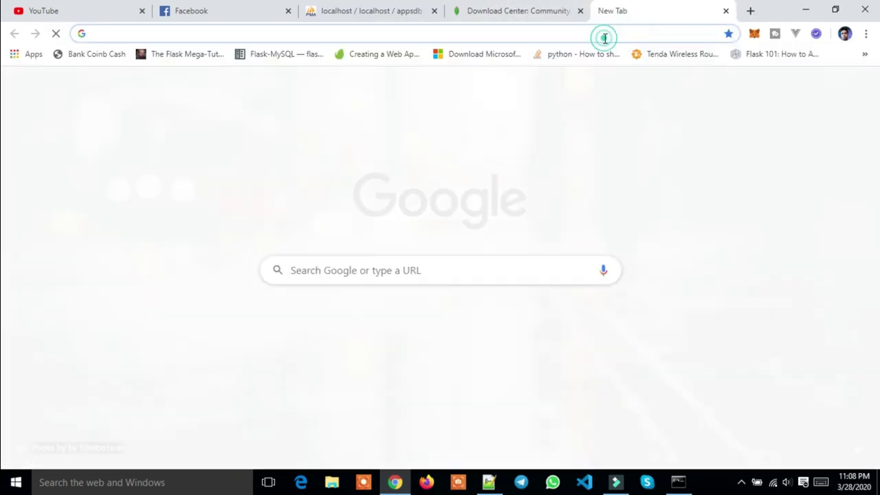
text(ro)
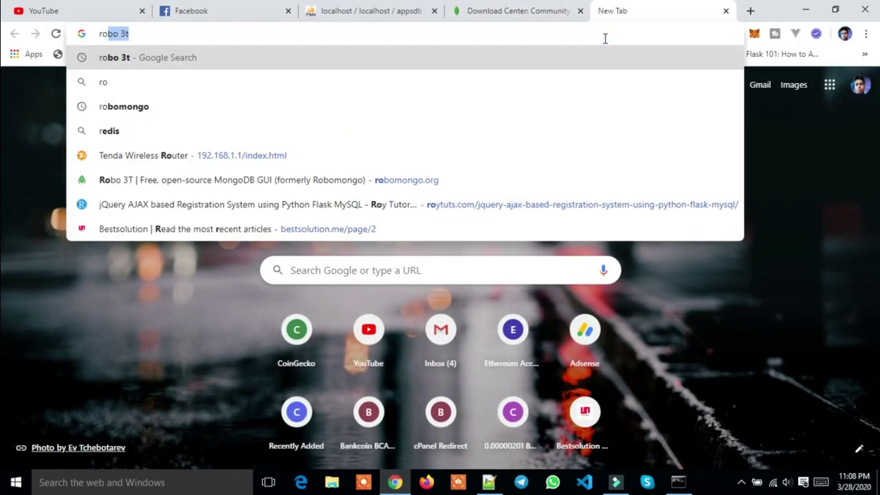
key(Return)
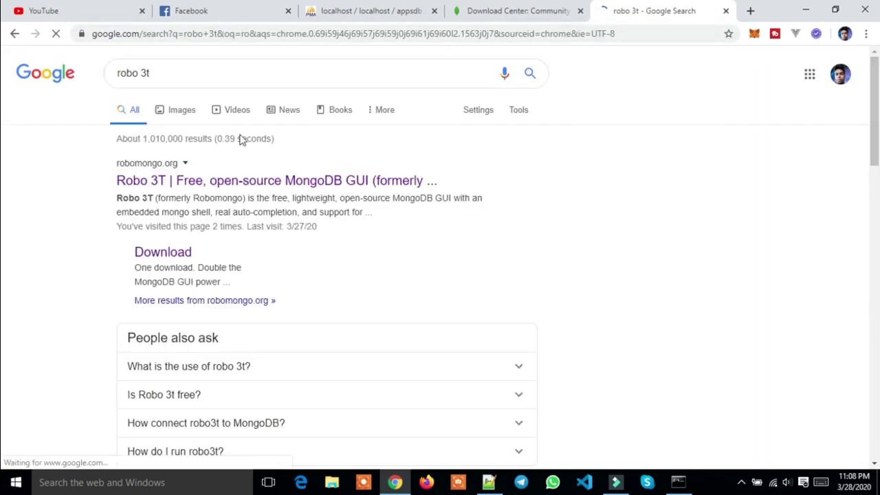
On robomongo.org, view the Windows Double Pack download offer, then close the tab
click(167, 179)
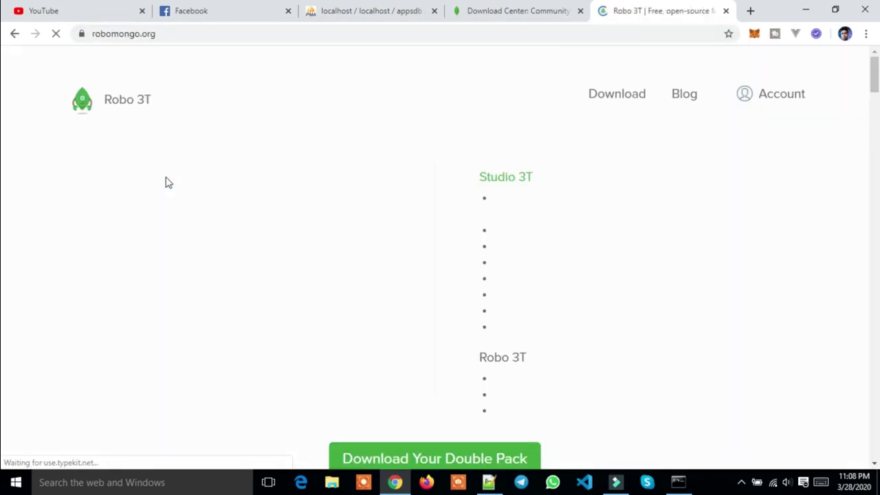
scroll(402, 193, down, 4)
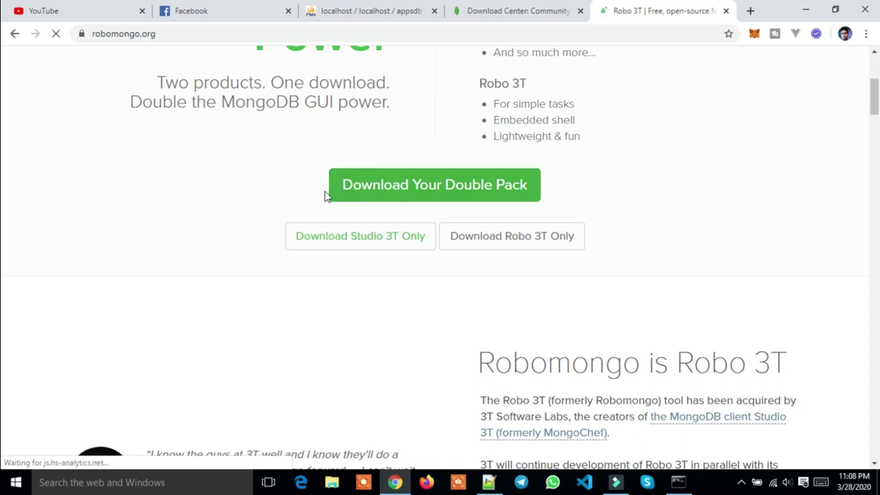
click(421, 190)
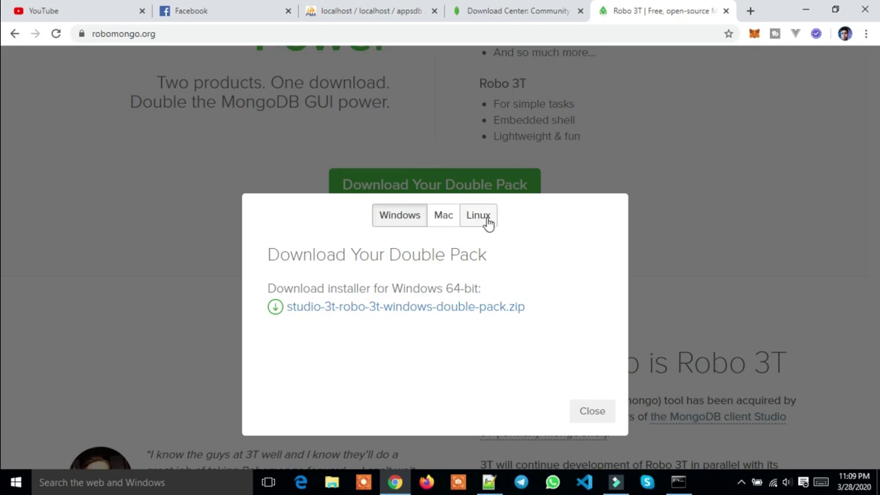
click(394, 218)
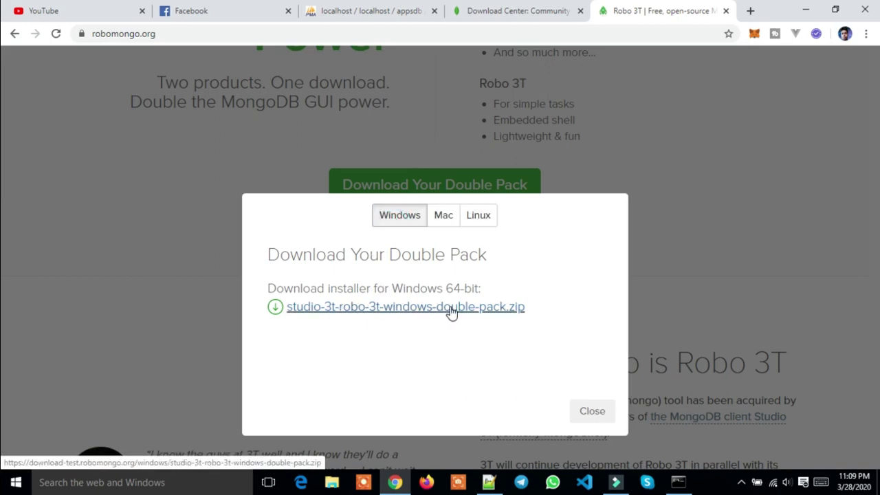
click(603, 417)
scroll(413, 273, down, 1)
scroll(415, 273, down, 4)
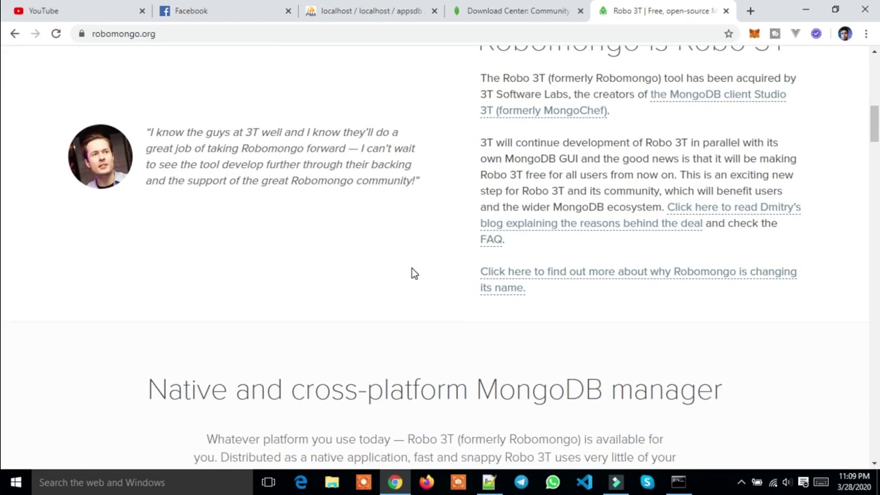
scroll(413, 272, up, 5)
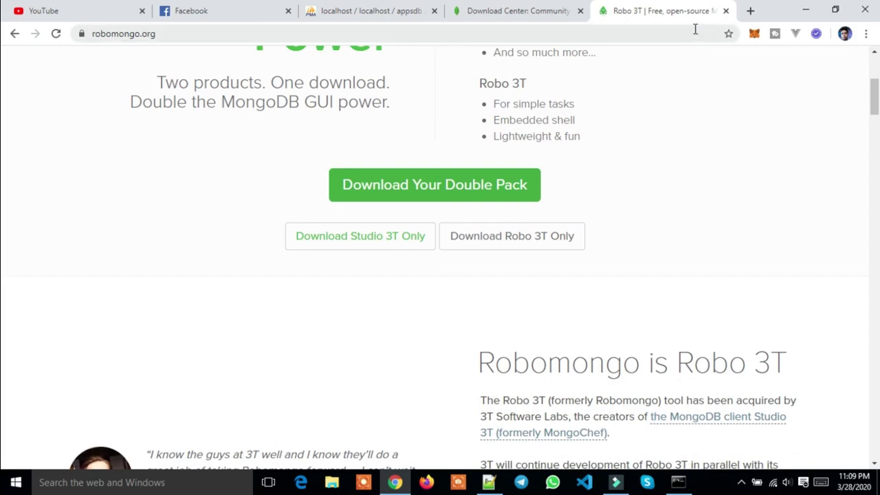
click(726, 10)
Launch Robo 3T from the desktop and select the my_dbs connection
click(808, 11)
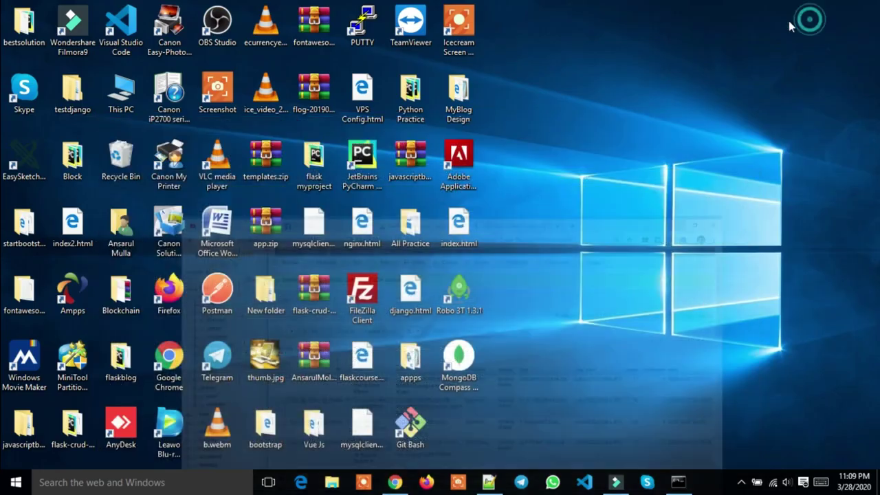
double_click(459, 292)
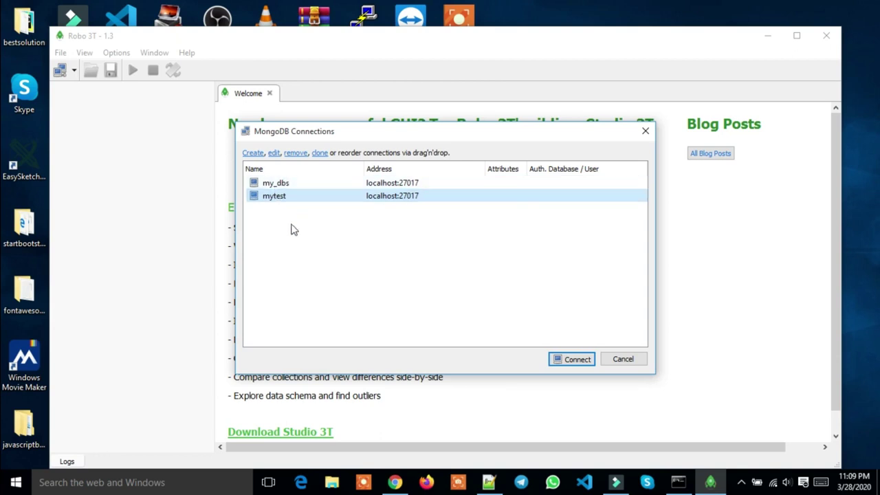
click(292, 184)
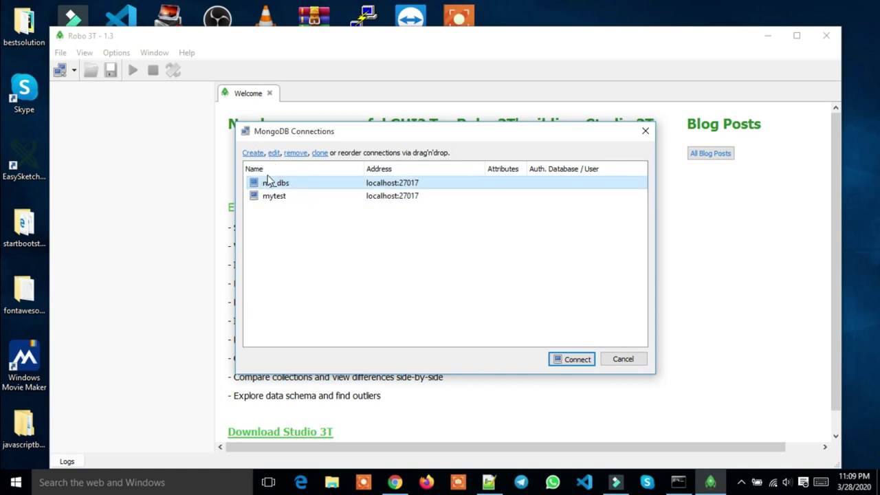
Create a localhost:27017 connection named New_Connection, save it, and connect
click(253, 154)
click(252, 154)
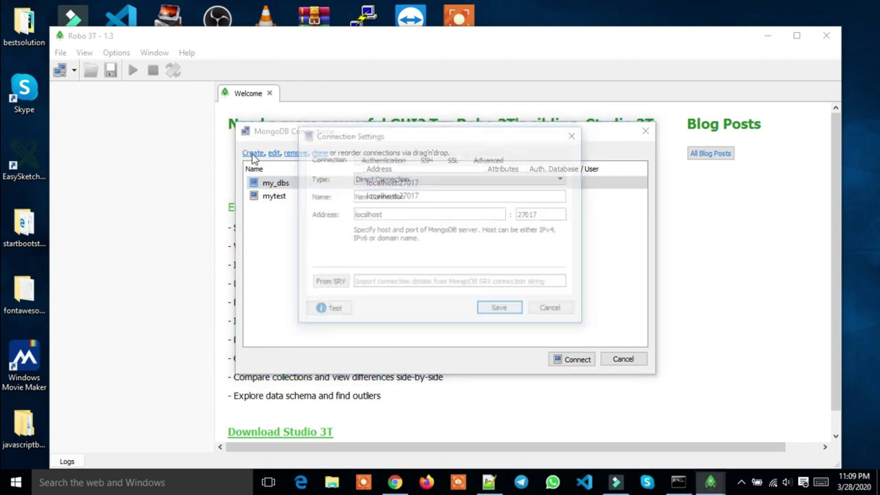
click(412, 196)
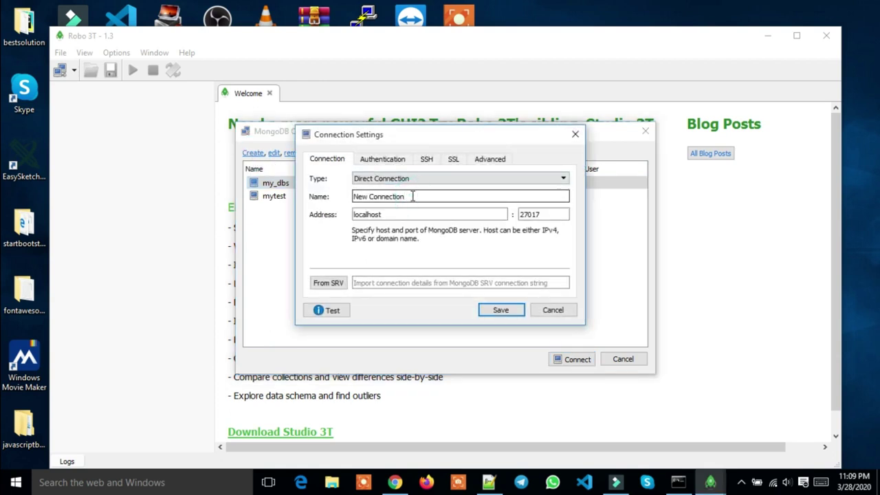
click(371, 196)
key(BackSpace)
text(_)
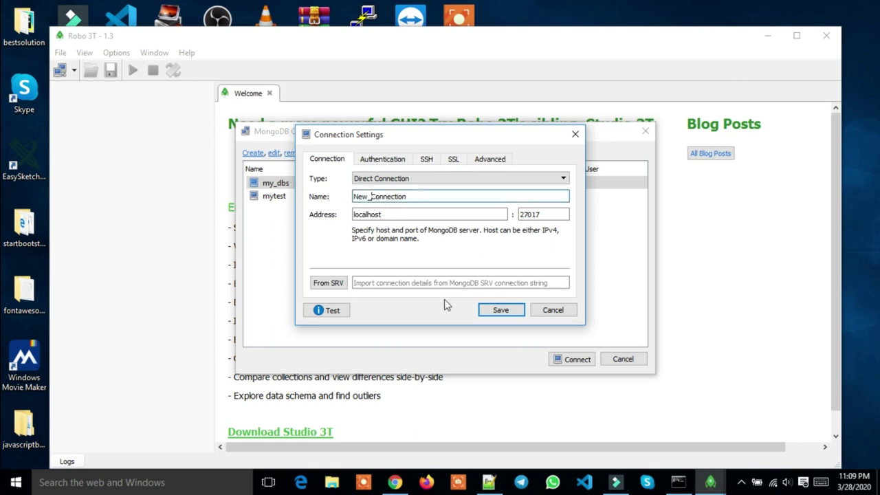
click(501, 310)
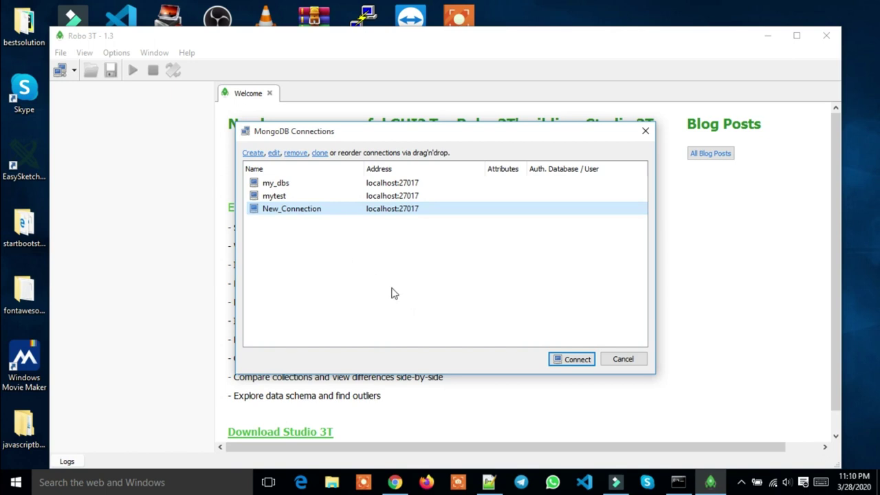
click(577, 360)
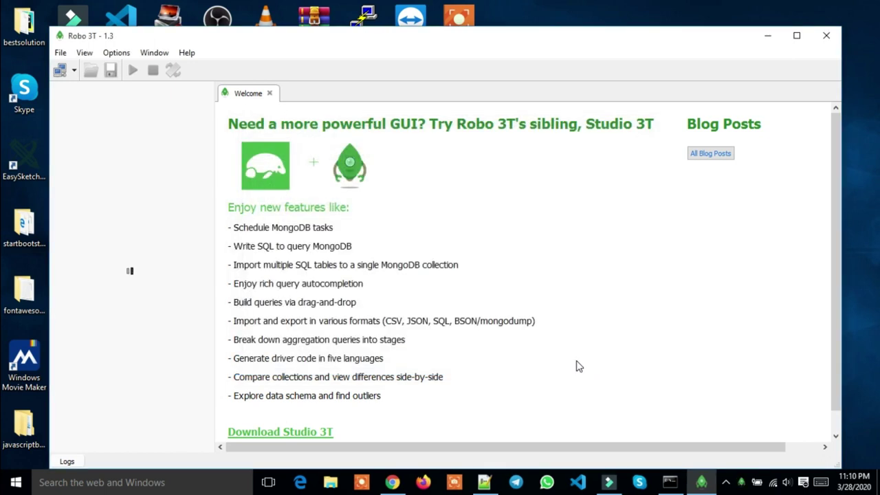
Close the Welcome tab, open a New Shell on New_Connection, then return to Command Prompt
click(270, 93)
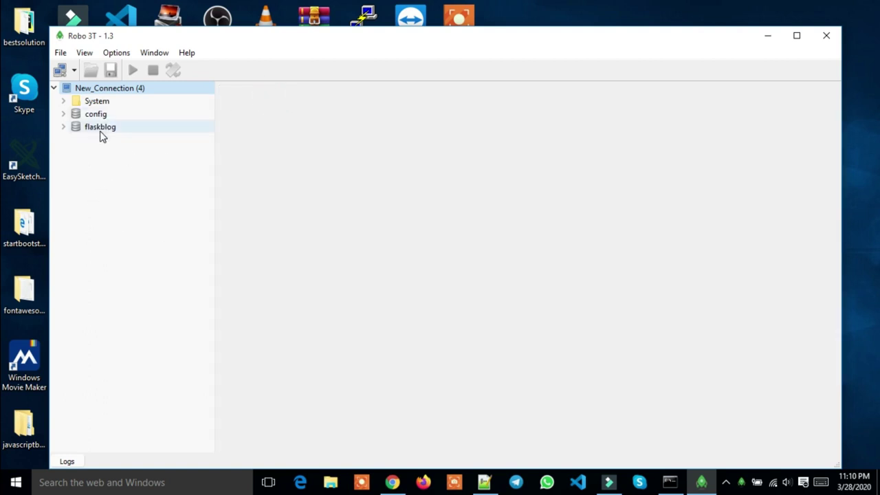
right_click(134, 86)
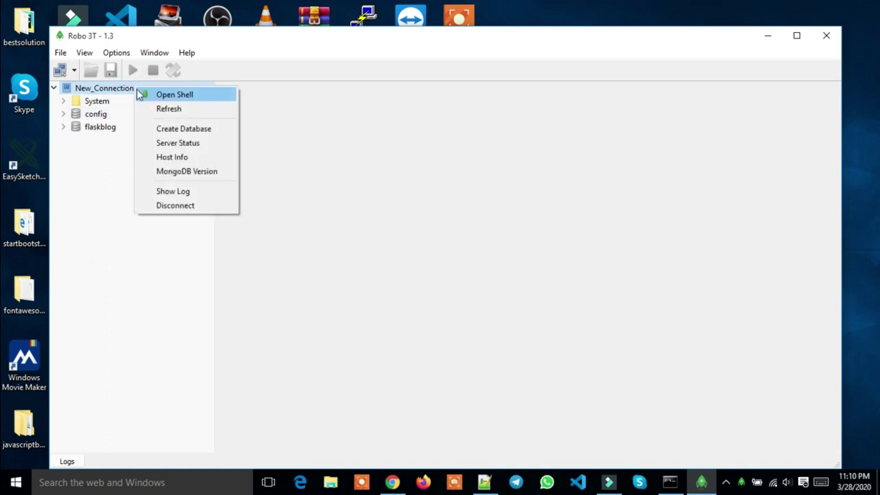
click(126, 91)
right_click(126, 91)
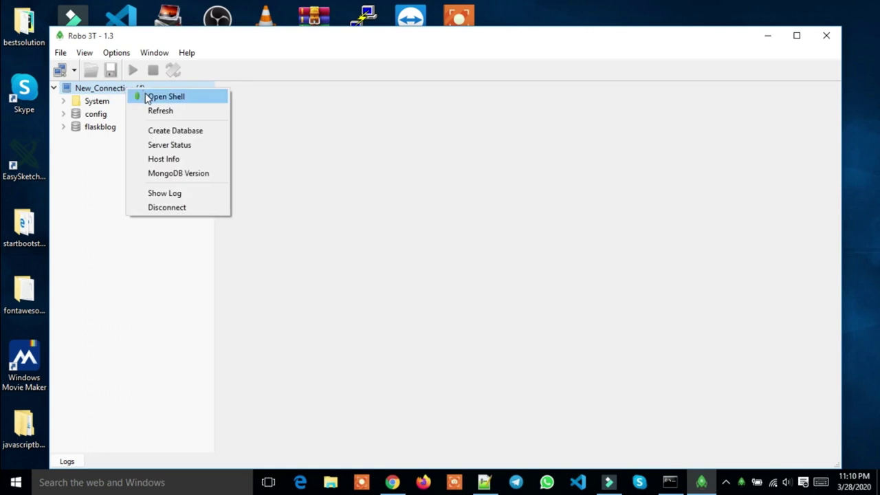
click(147, 96)
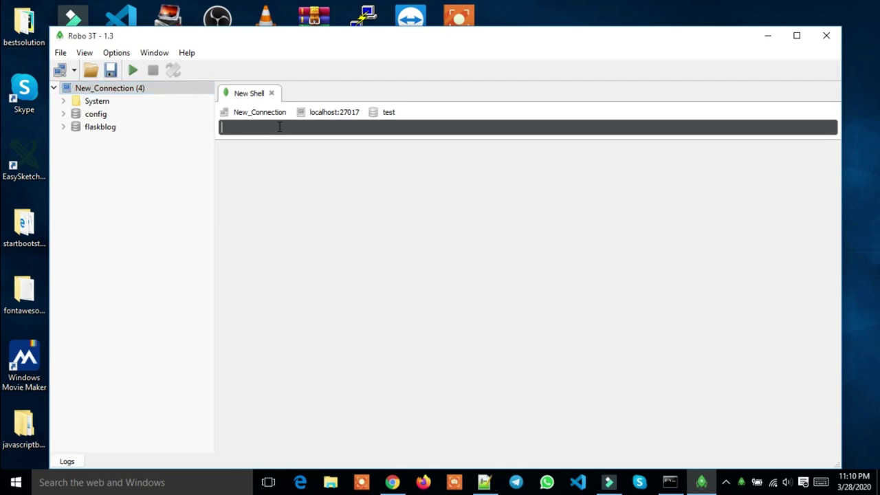
click(278, 128)
click(668, 481)
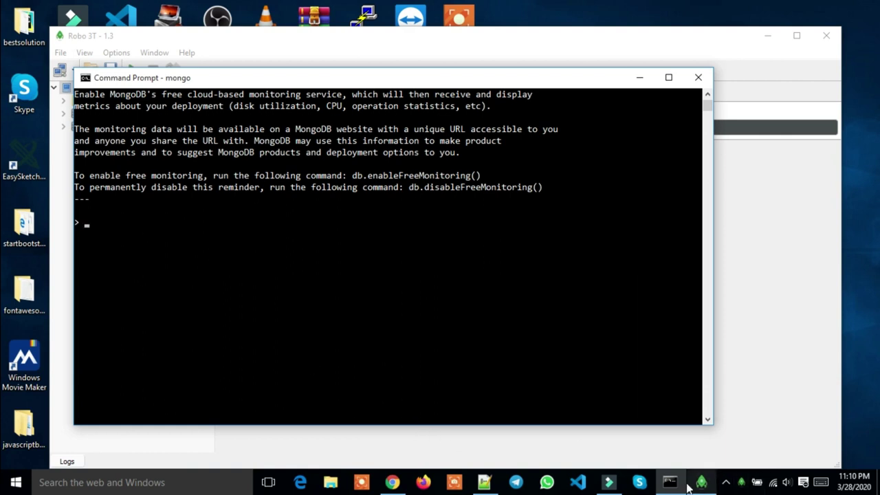
In the mongo prompt, run use db1, then db to confirm db1 is current
click(701, 482)
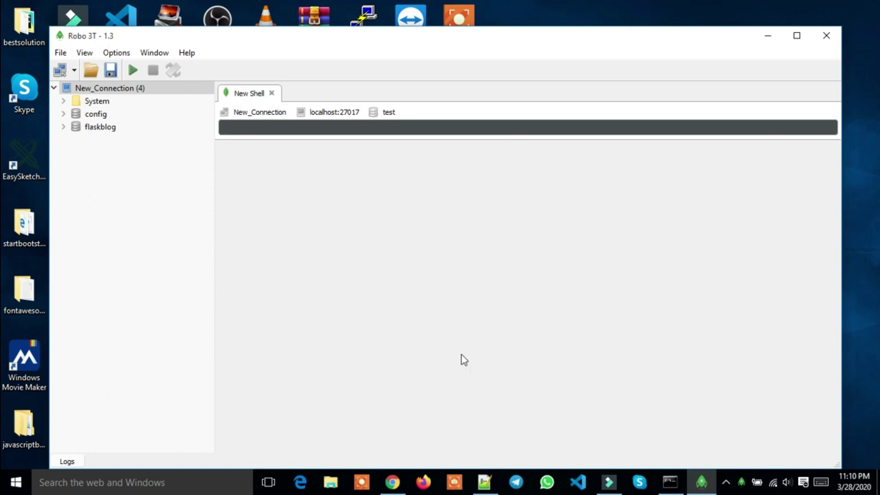
click(670, 482)
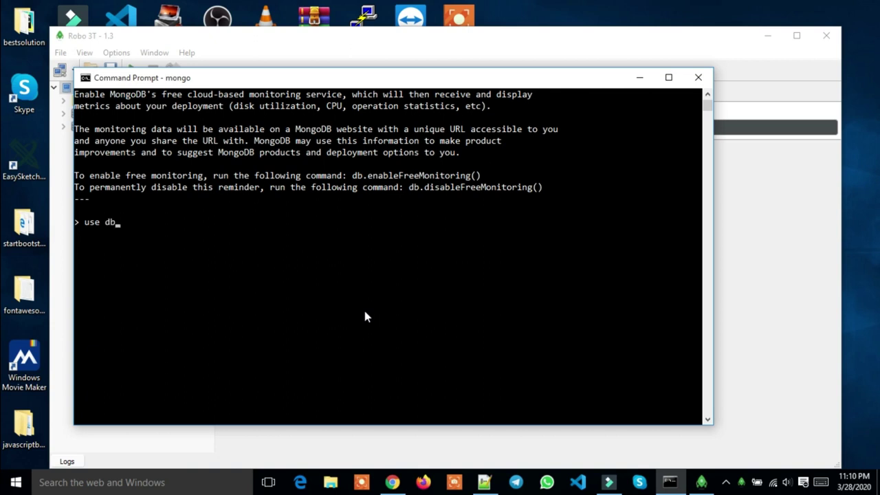
key(BackSpace)
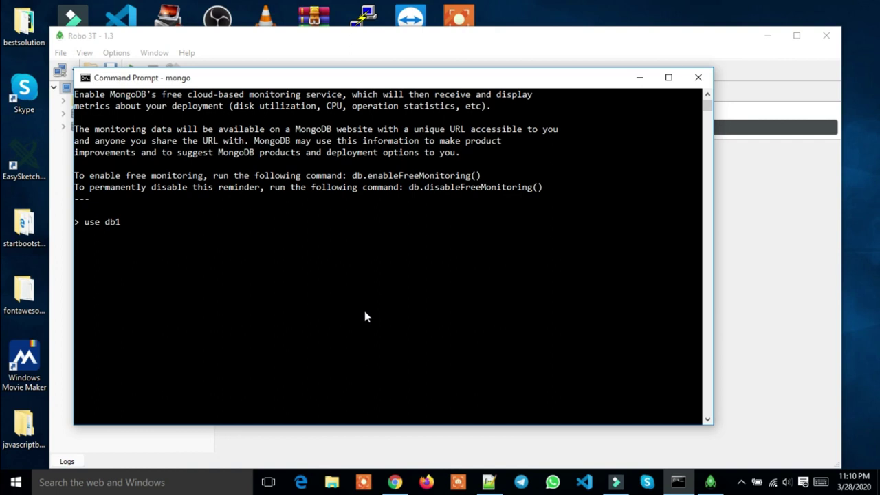
key(Return)
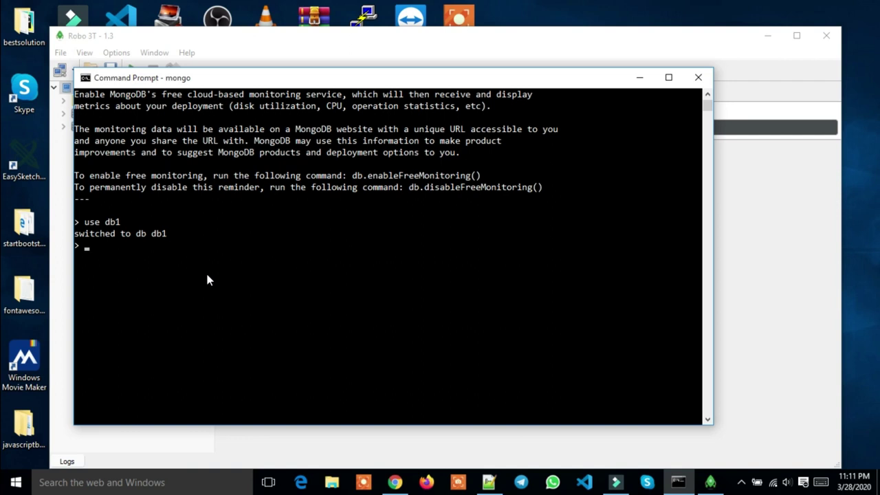
text(db)
key(Return)
scroll(99, 289, up, 2)
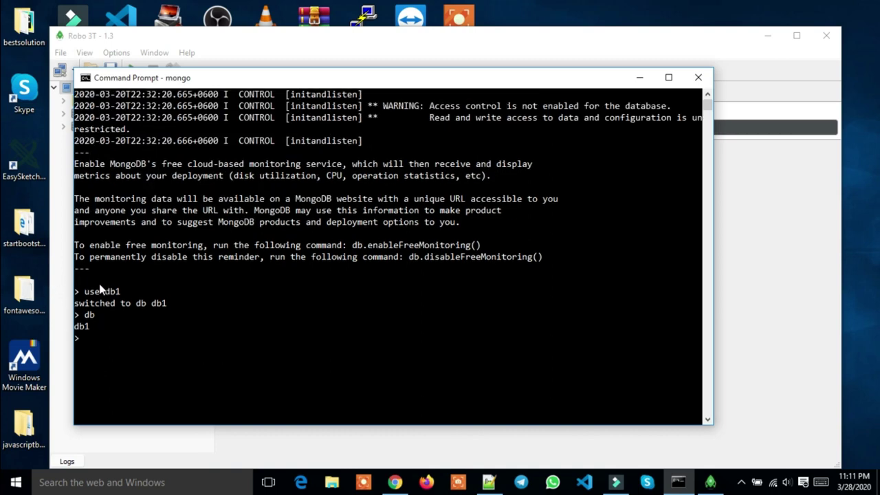
scroll(99, 290, down, 3)
scroll(100, 292, up, 1)
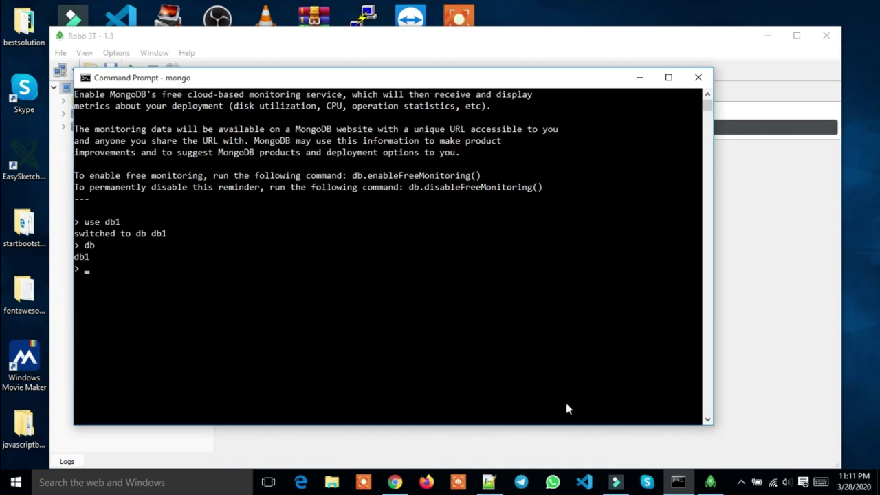
Run use db1 in the Robo 3T shell, then run db to confirm db1
click(712, 483)
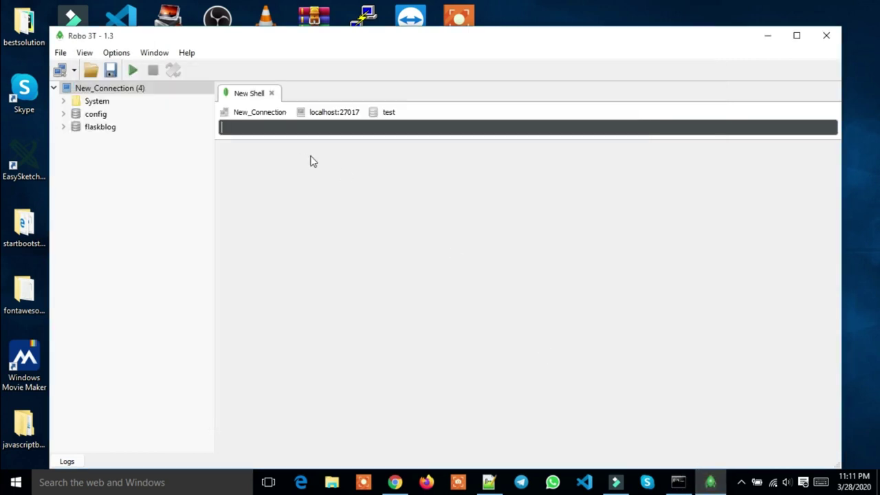
text(us)
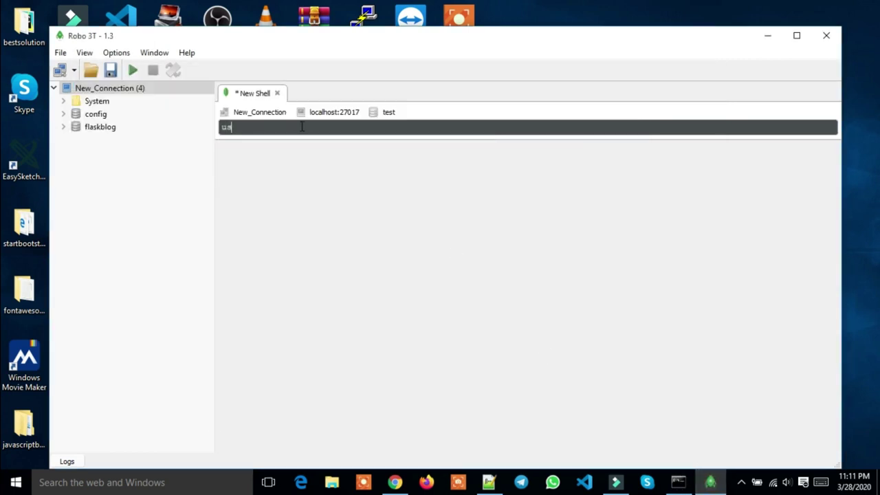
text(e db1)
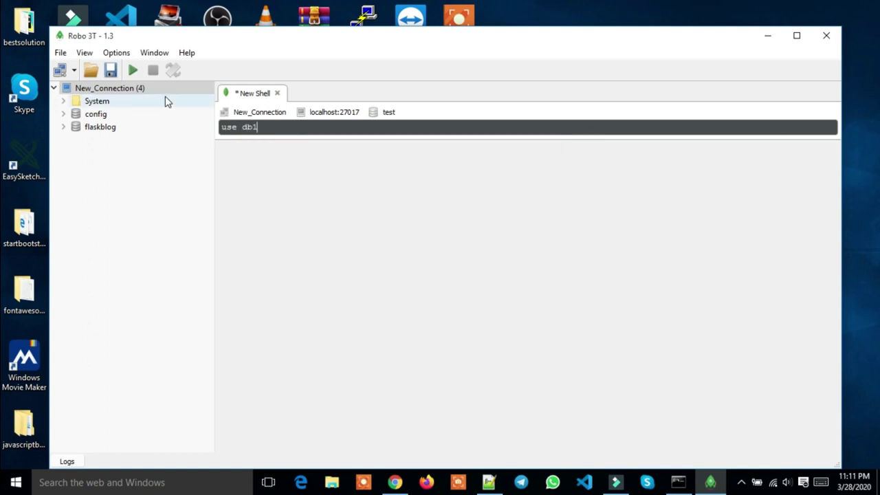
click(133, 70)
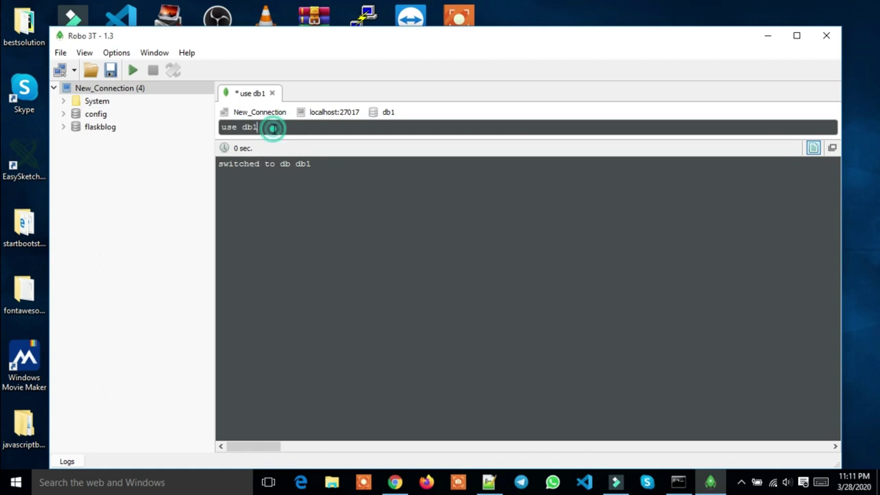
drag(275, 129, 231, 134)
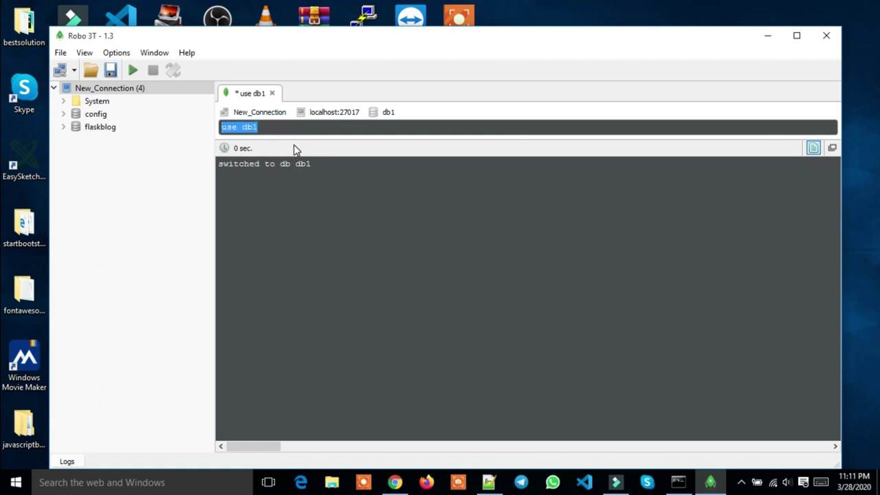
key(BackSpace)
text(db)
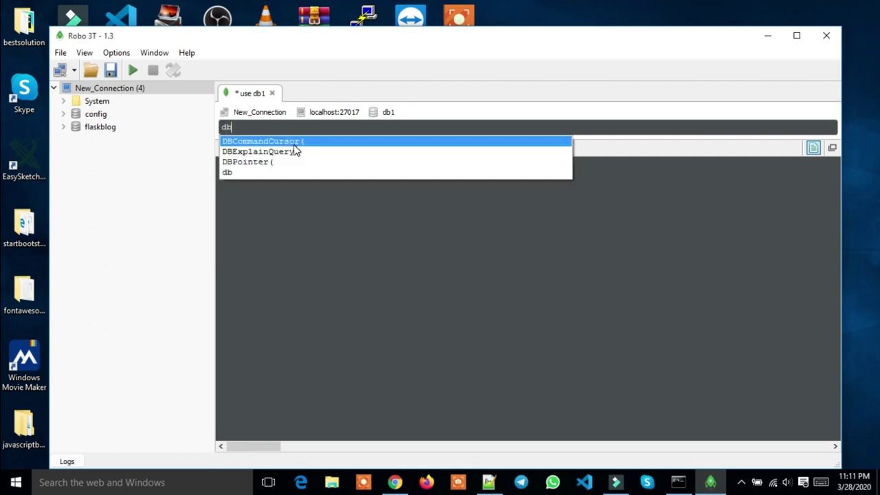
click(134, 70)
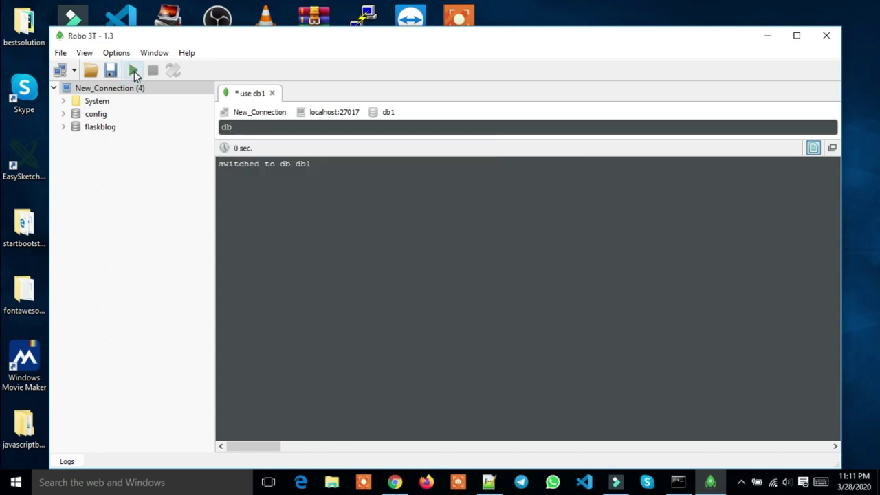
click(134, 71)
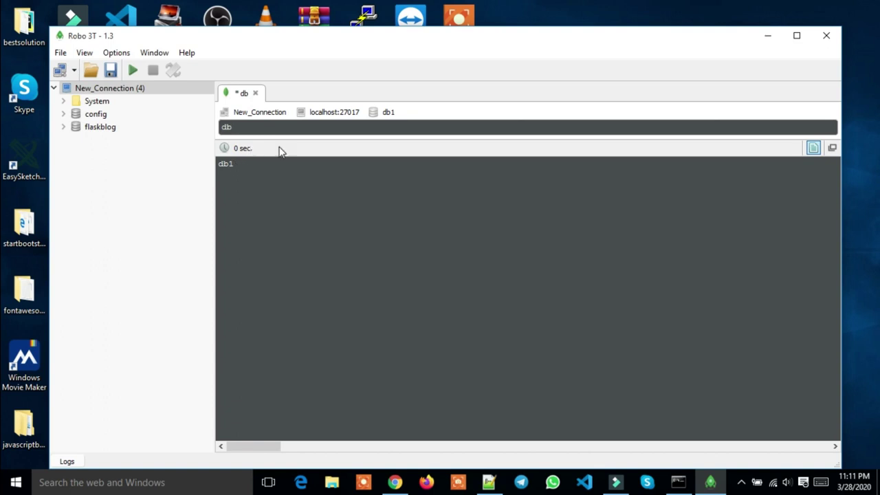
click(249, 174)
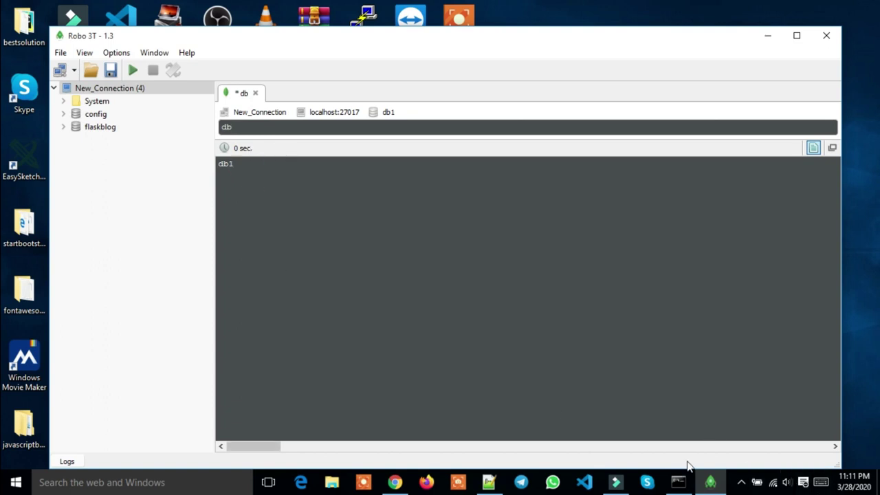
click(679, 482)
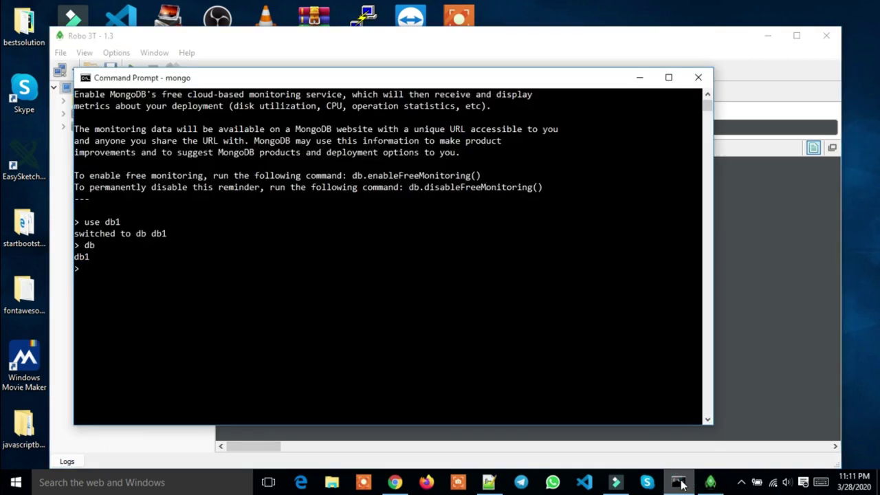
Refresh New_Connection's database list twice from its context menu
click(678, 482)
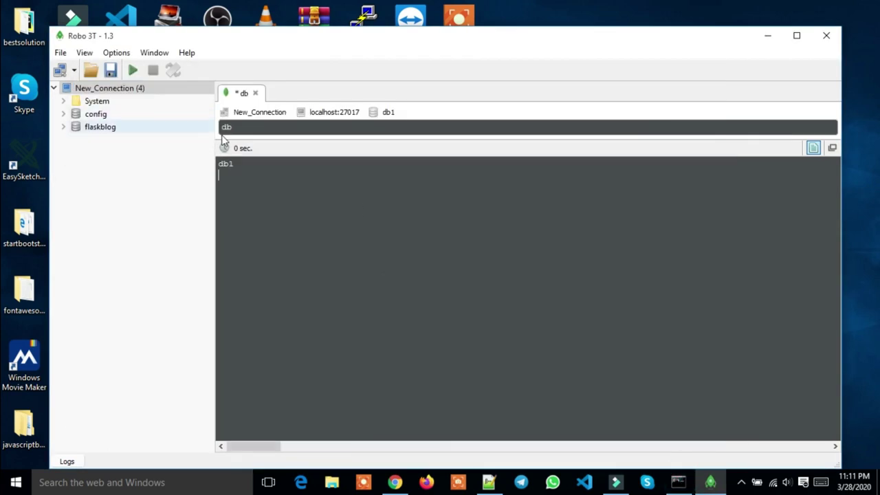
click(264, 125)
right_click(110, 90)
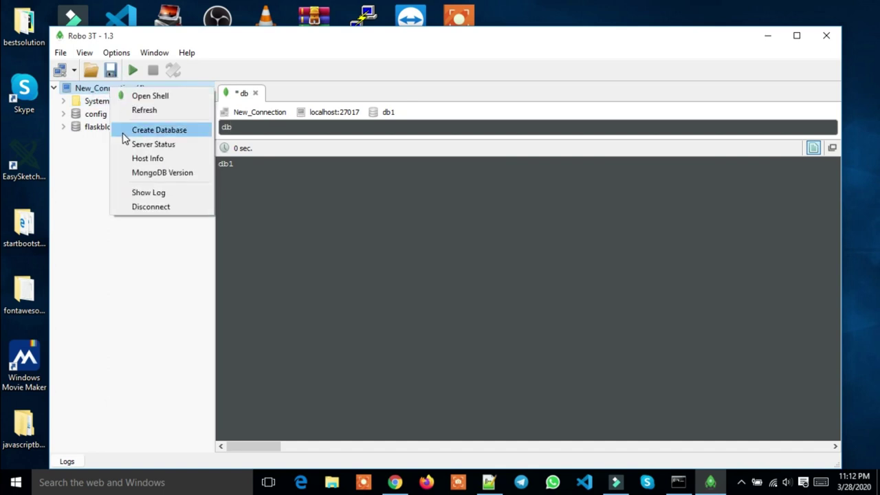
click(135, 112)
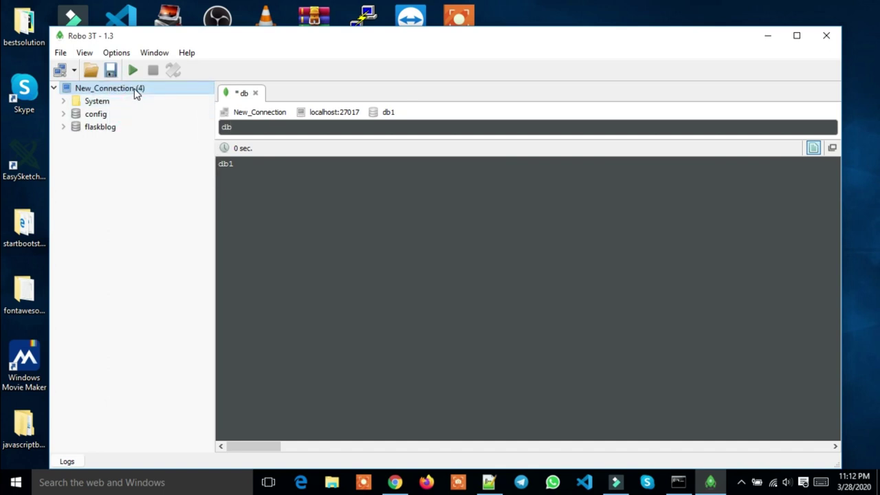
right_click(135, 90)
click(152, 112)
Clear db from the shell query and start typing use db2
click(231, 128)
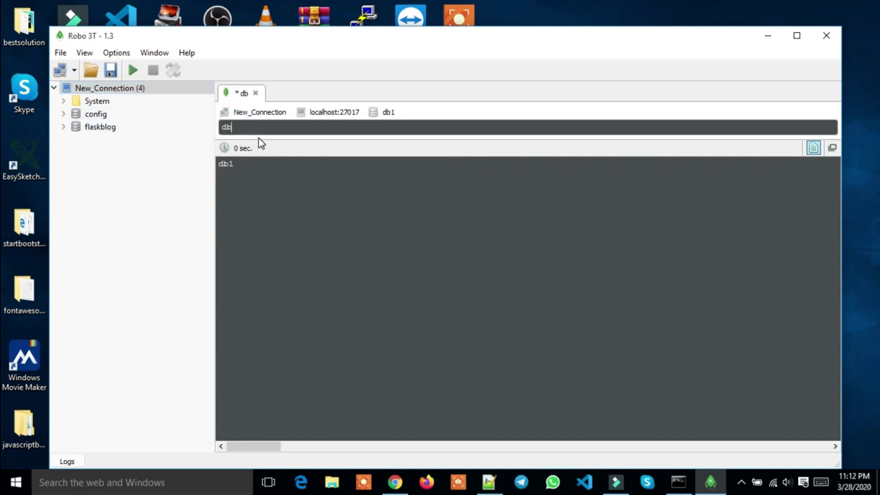
key(BackSpace)
key(BackSpace)
text(u)
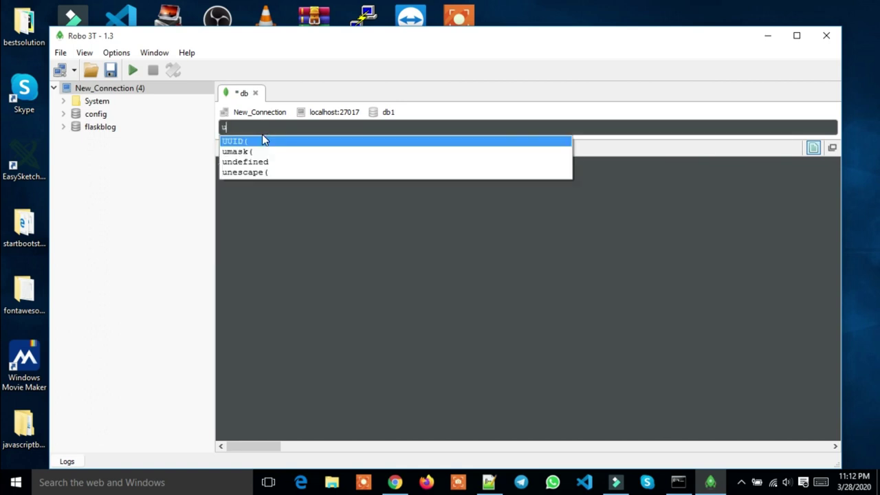
text(se db)
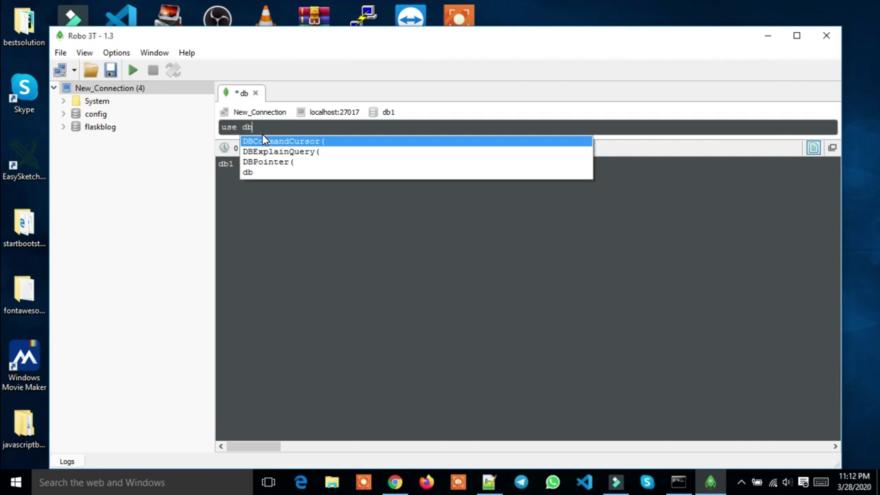
text(2)
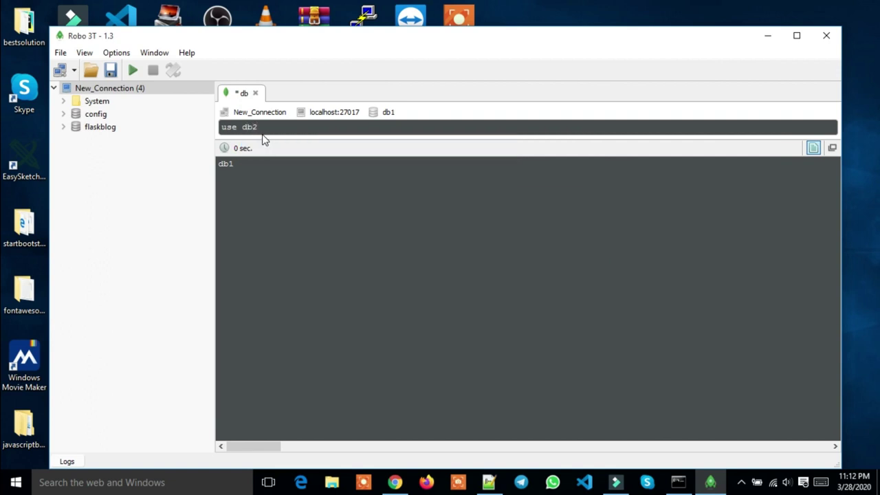
Run use db2, then run db to confirm db2 is current
click(133, 71)
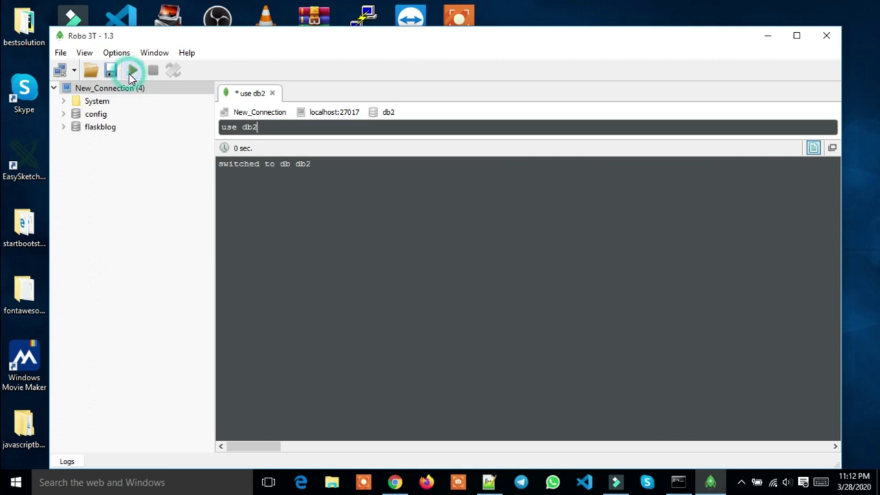
click(284, 129)
click(284, 128)
key(BackSpace)
key(BackSpace)
key(BackSpace)
key(BackSpace)
key(BackSpace)
key(BackSpace)
key(BackSpace)
text(db)
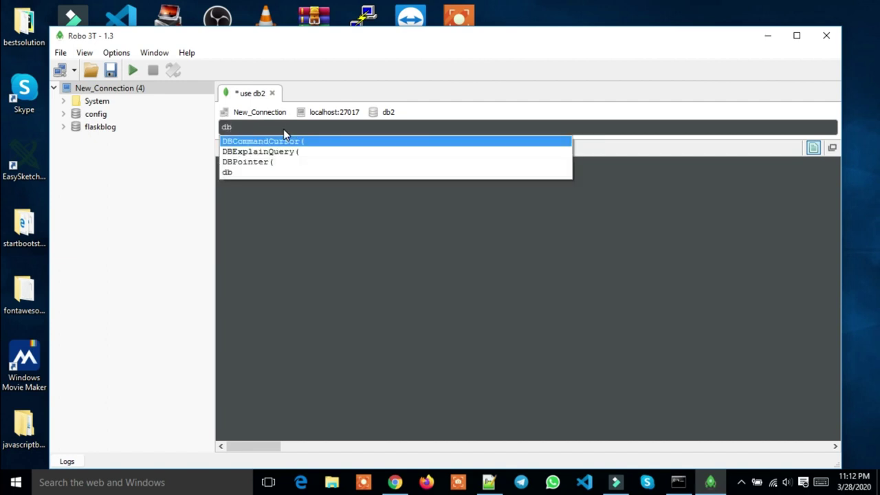
click(134, 71)
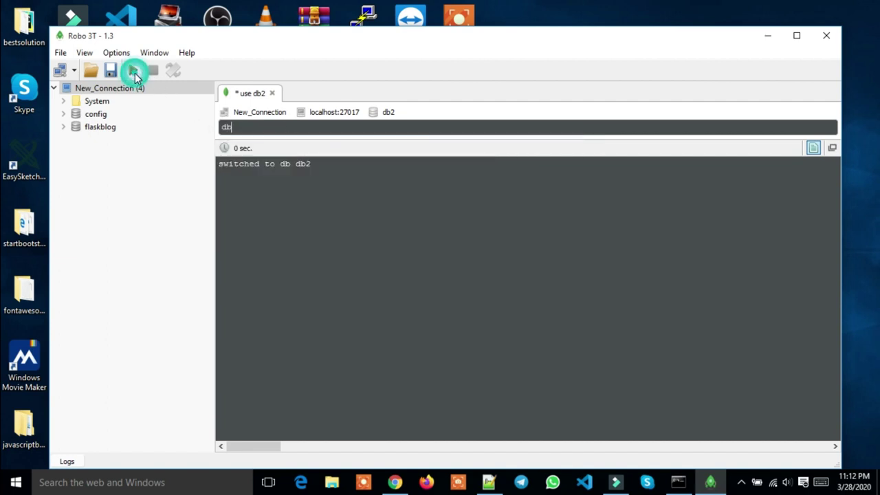
click(132, 70)
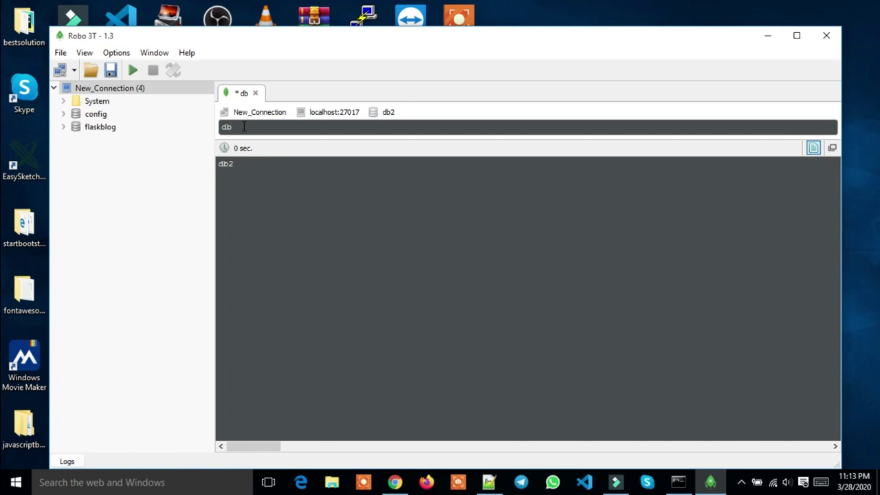
Clear the query line and type use db1
key(BackSpace)
key(BackSpace)
text(use)
text(db1)
Run use db1, then run db to confirm the switch to db1
click(133, 69)
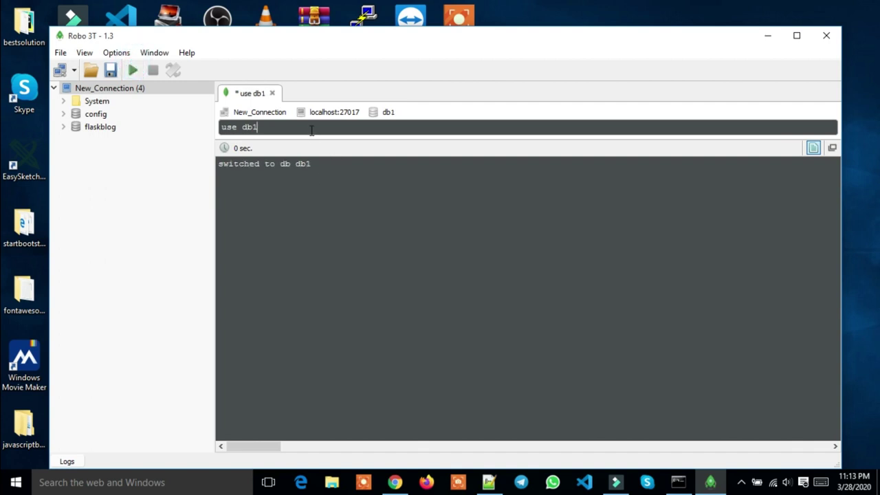
key(BackSpace)
key(BackSpace)
key(BackSpace)
key(BackSpace)
key(BackSpace)
key(BackSpace)
key(BackSpace)
text(db)
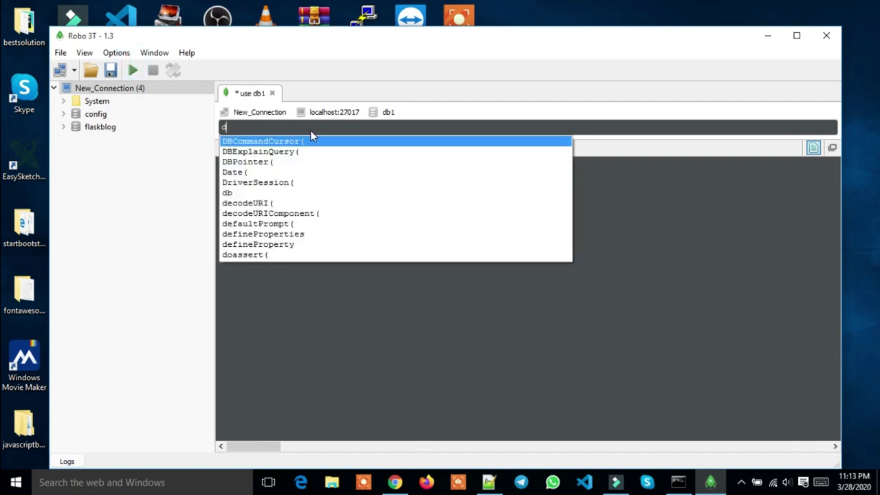
click(131, 72)
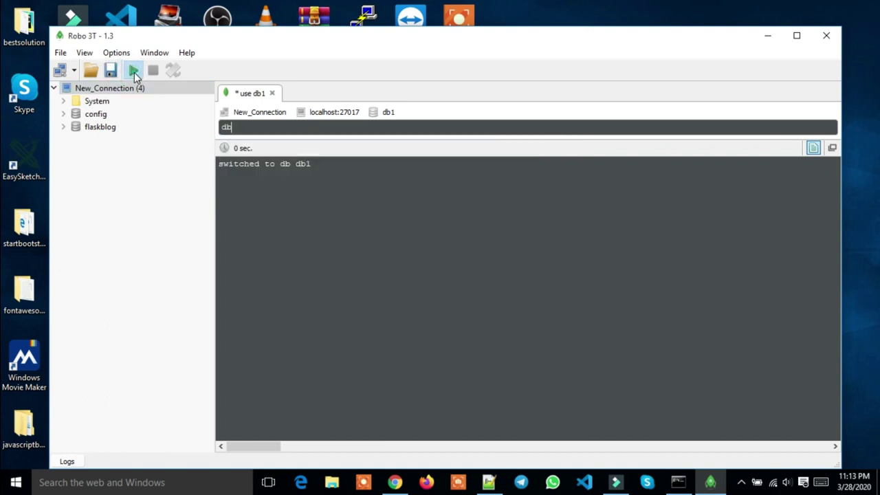
click(133, 72)
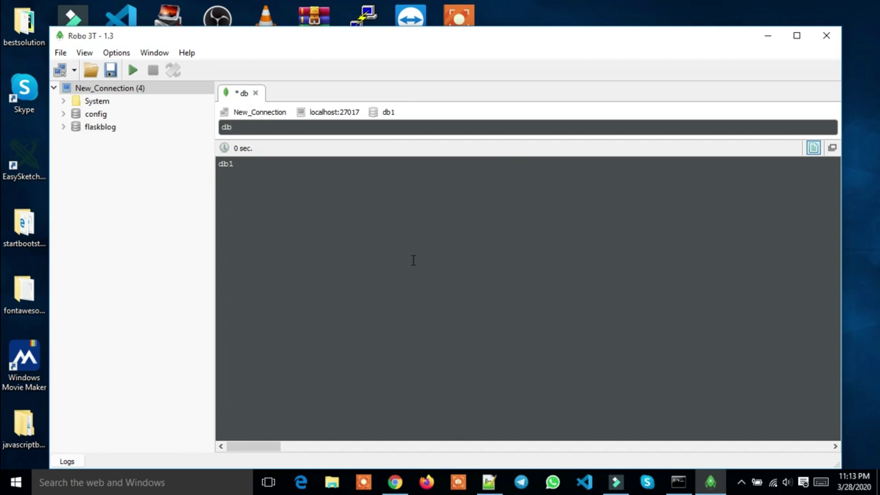
Run db.getName() and db again, both returning db1, then switch to phpMyAdmin
click(256, 127)
text(.)
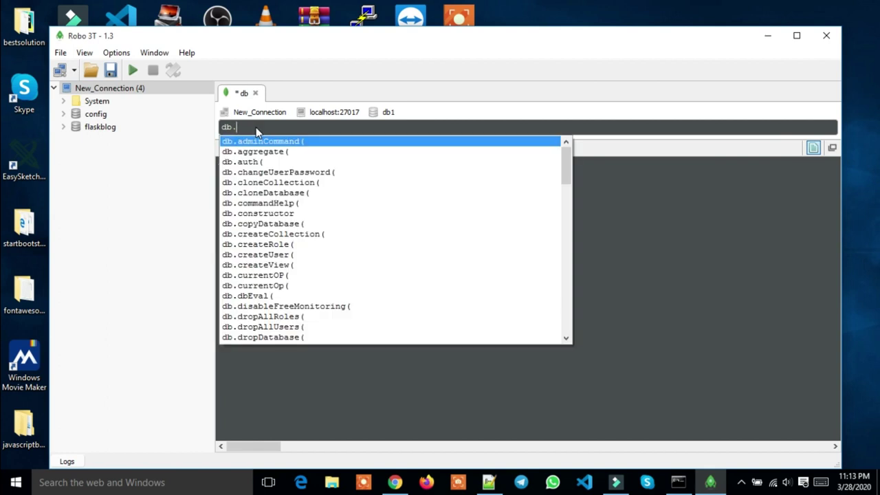
text(get)
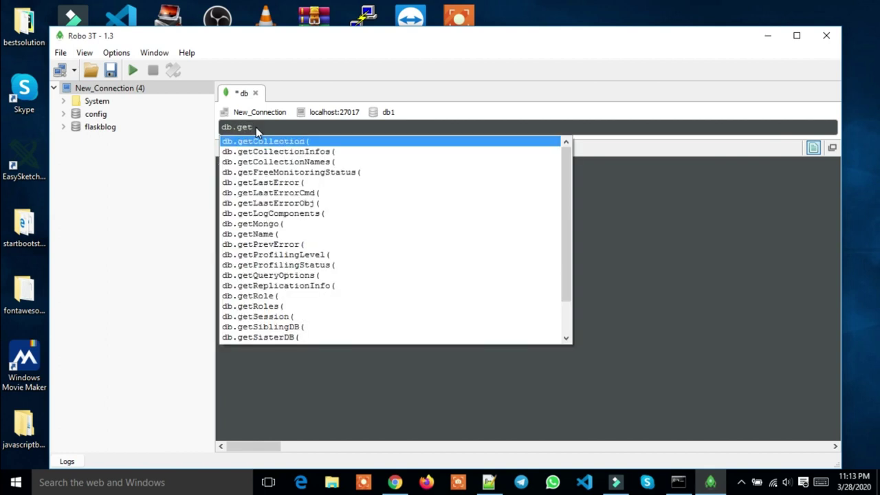
text(N)
key(Return)
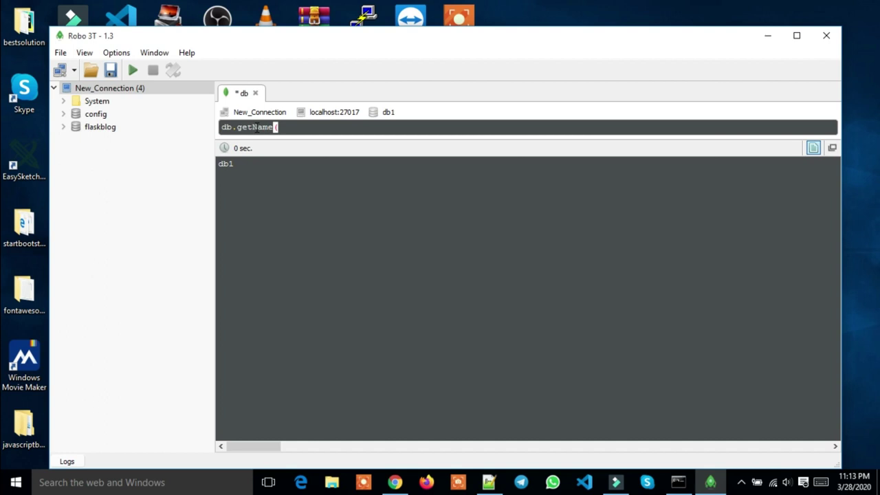
text())
click(136, 71)
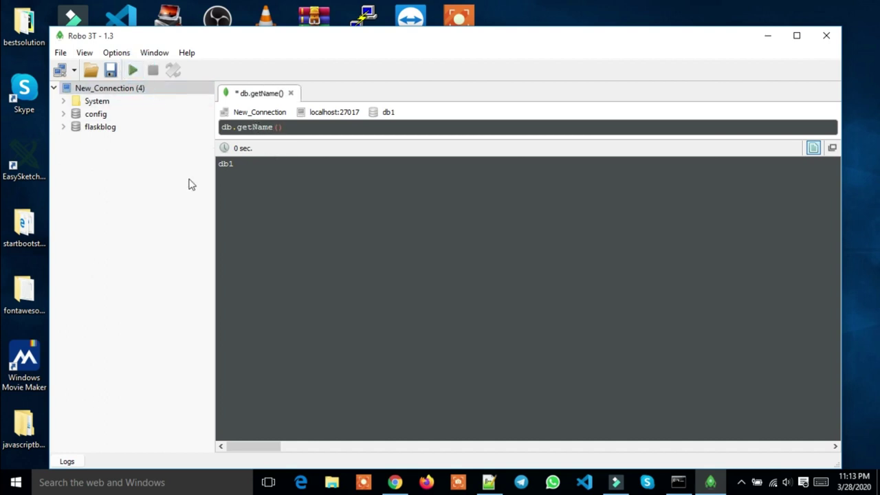
drag(283, 127, 234, 129)
key(BackSpace)
click(132, 71)
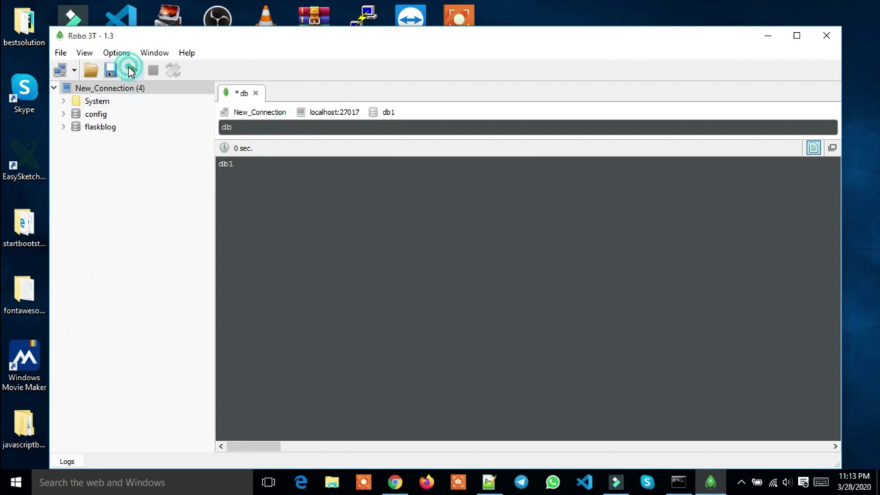
double_click(240, 164)
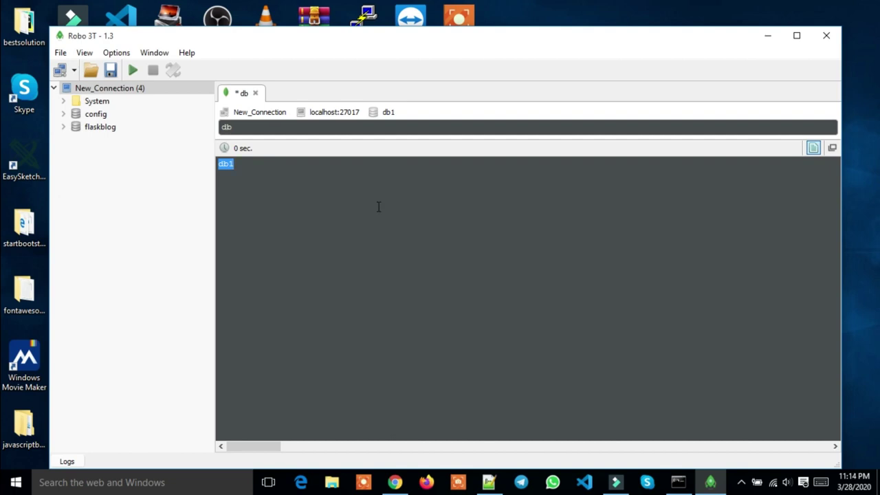
click(394, 482)
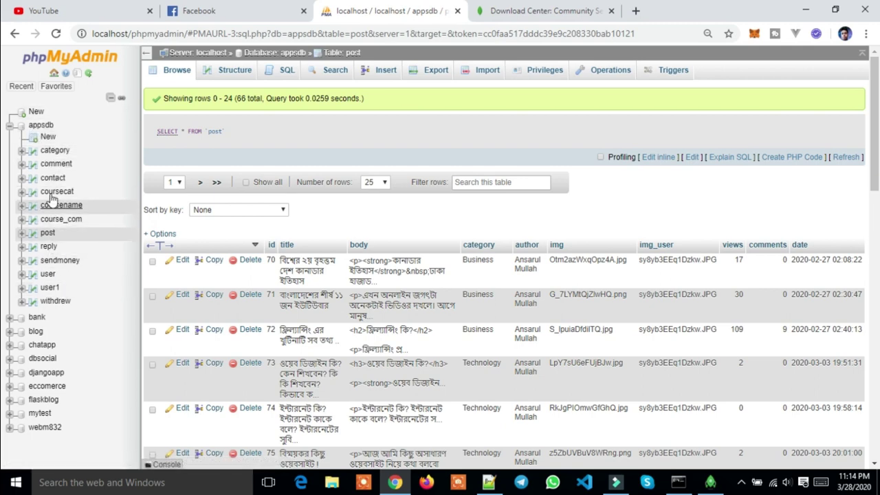
Bring the Robo 3T window back in front of phpMyAdmin
click(708, 483)
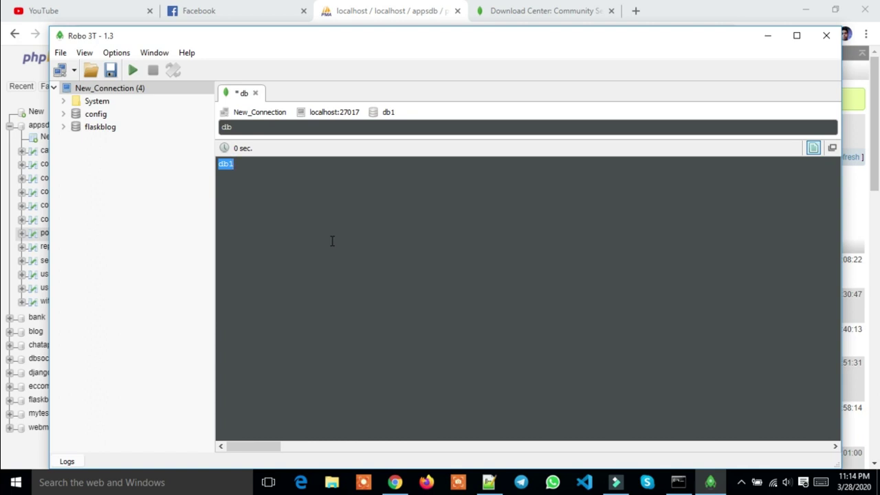
Run db.createCollection("user") in the db1 shell
click(261, 128)
text(.)
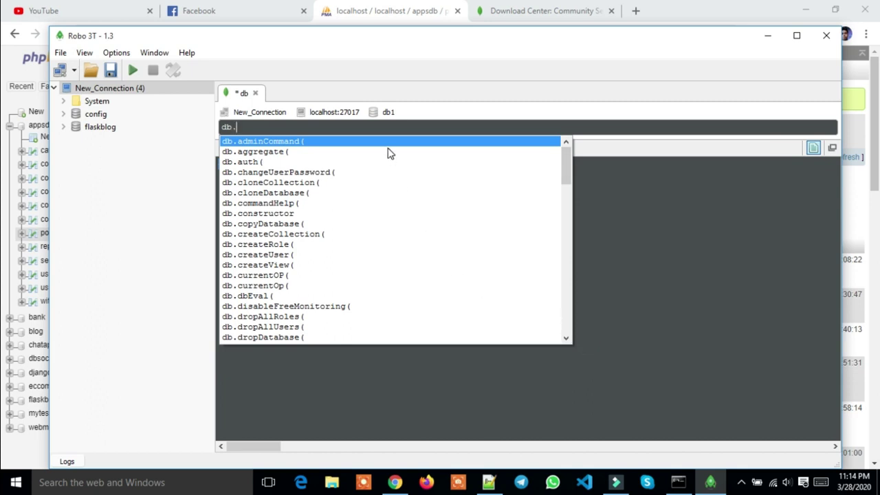
text(cre)
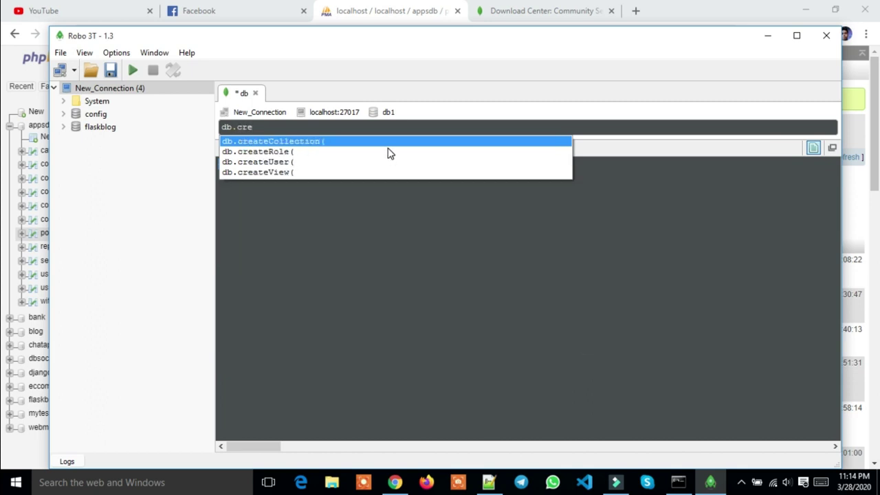
key(Return)
text())
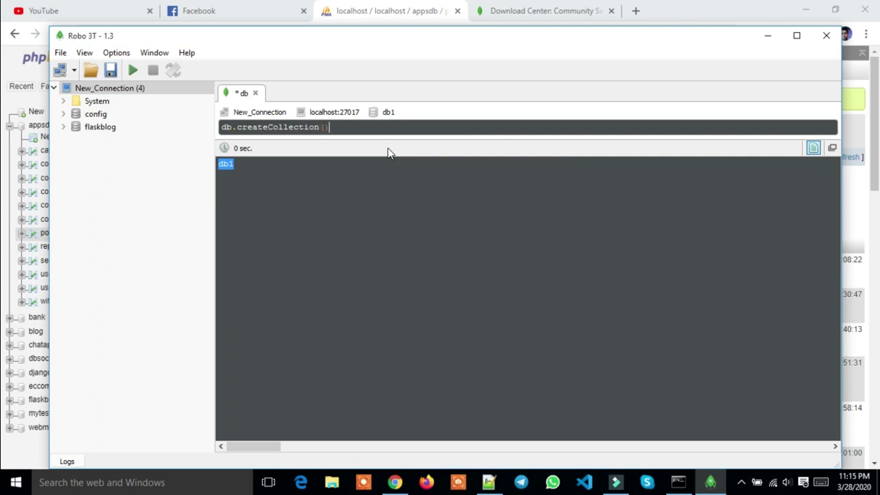
click(322, 128)
text("user")
click(135, 71)
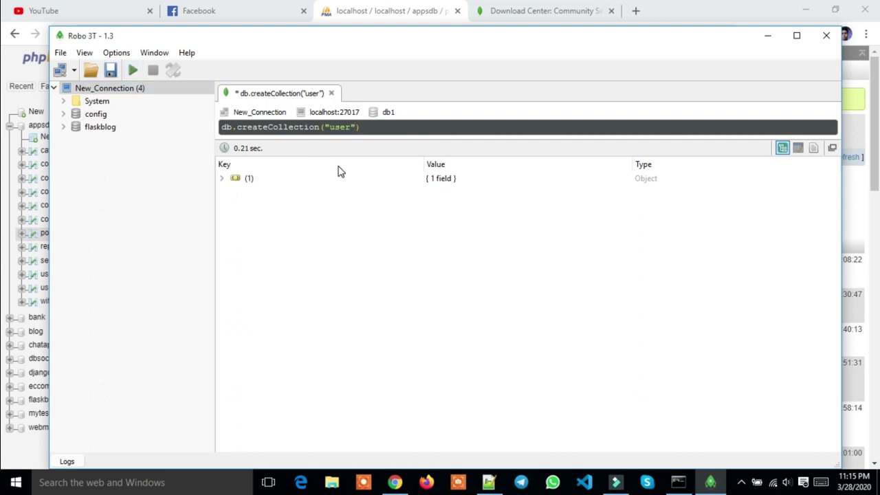
Refresh New_Connection so db1 appears, then select the createCollection query text
right_click(127, 93)
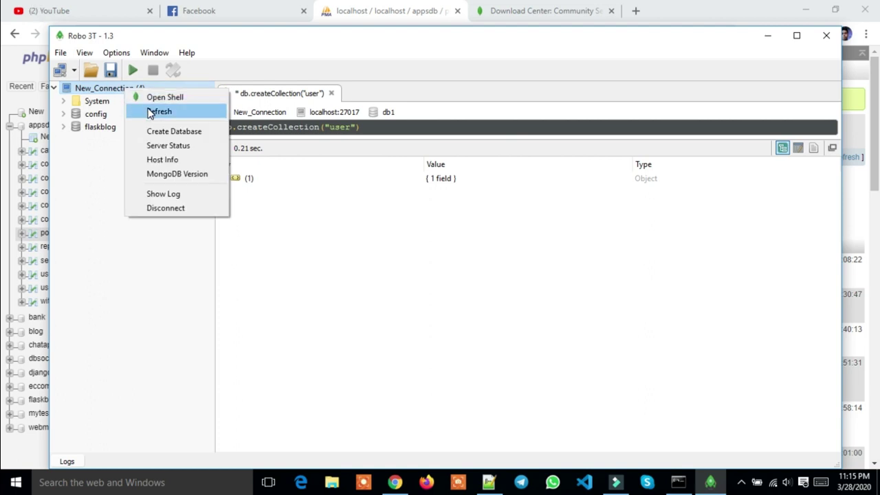
click(150, 112)
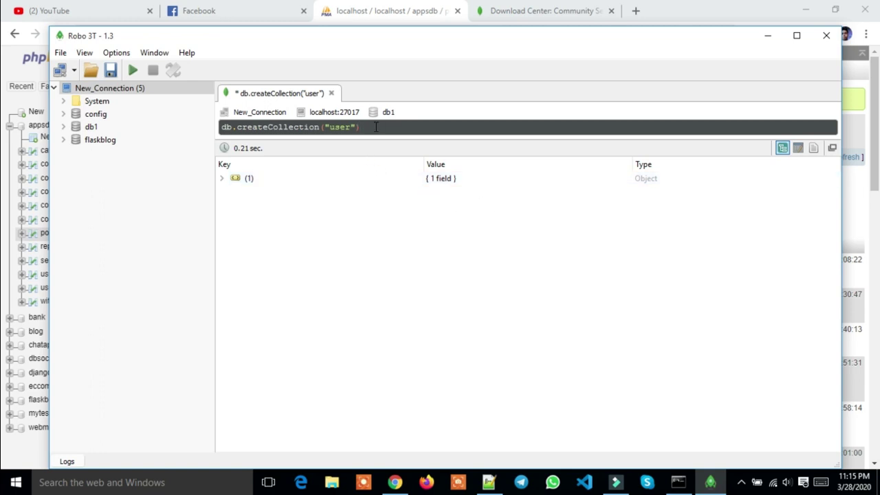
drag(376, 127, 211, 135)
Replace the query with db.user.insert({"name": ...}) holding a person's name and execute it
key(BackSpace)
text(d)
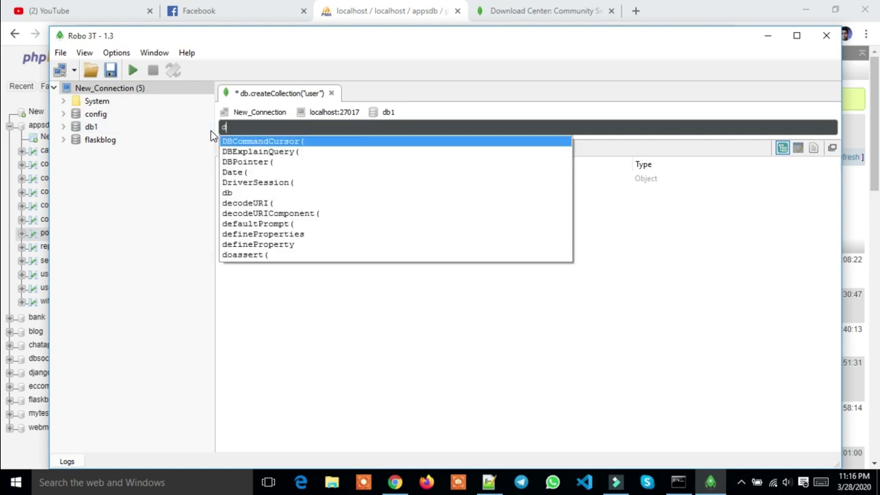
text(b.)
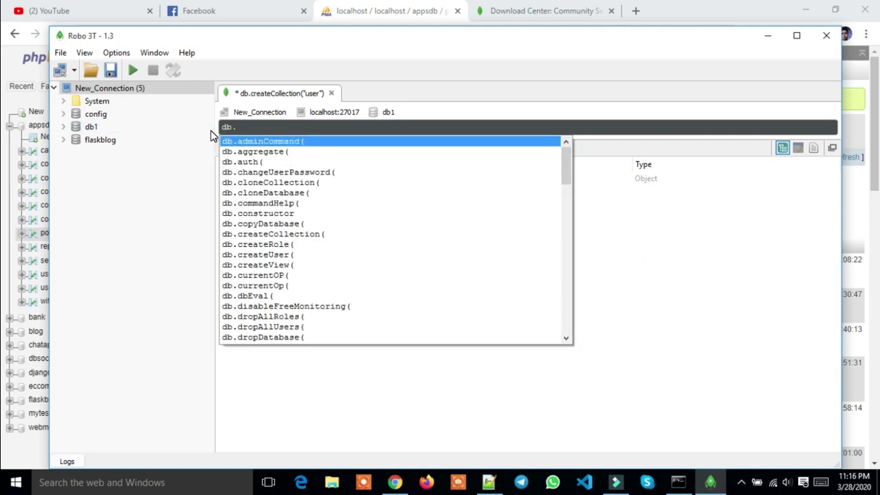
text(user)
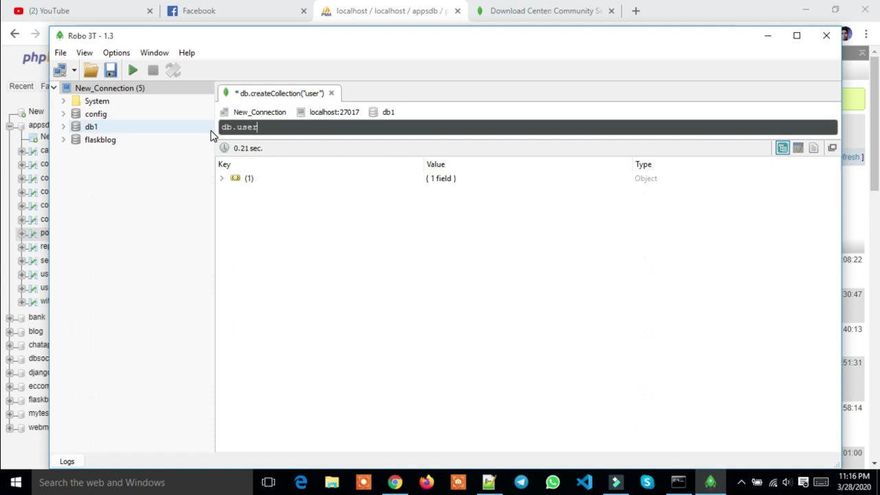
text(.in)
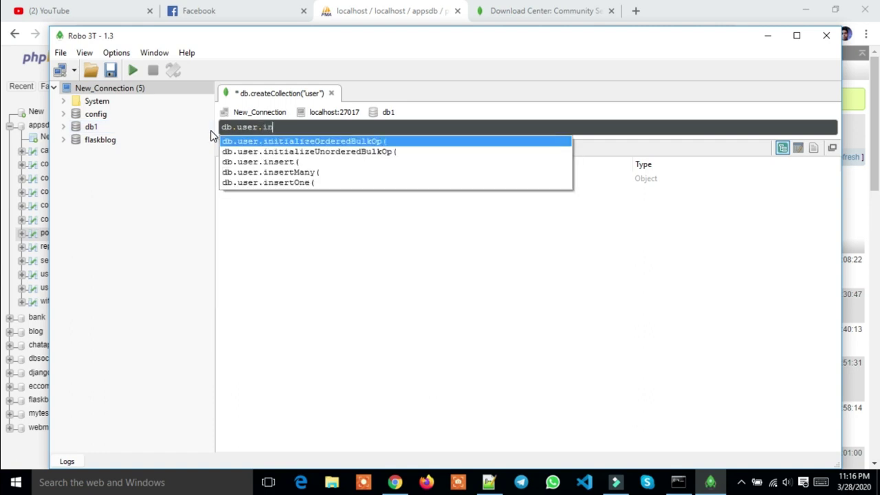
text(ser)
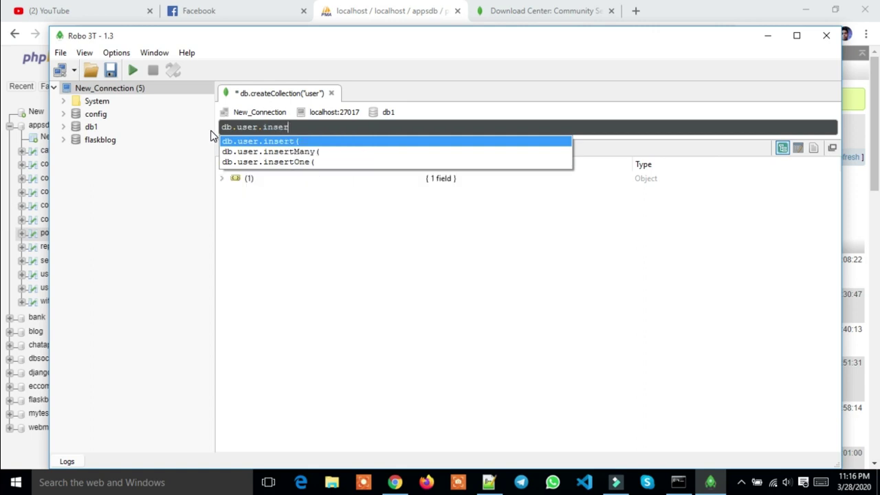
key(Return)
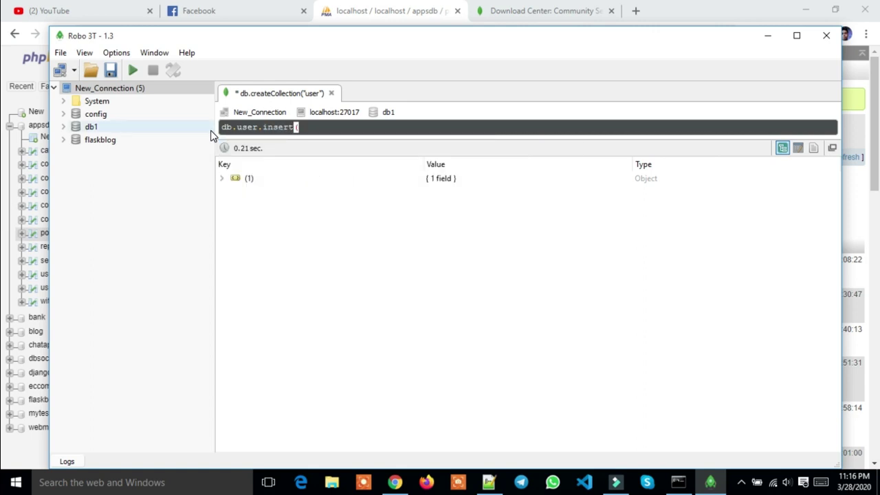
click(207, 130)
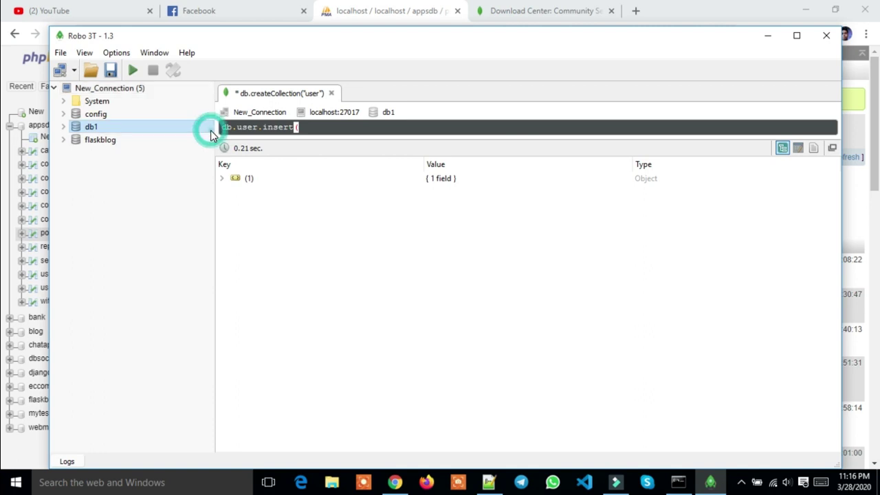
click(305, 128)
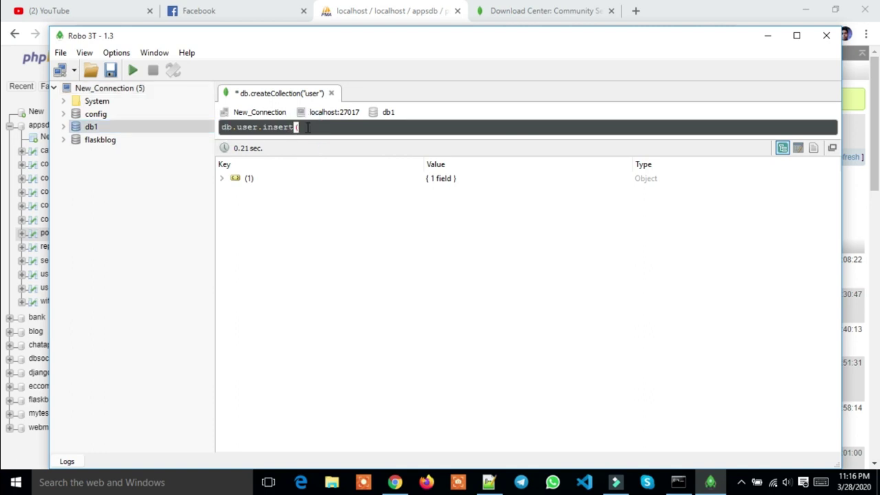
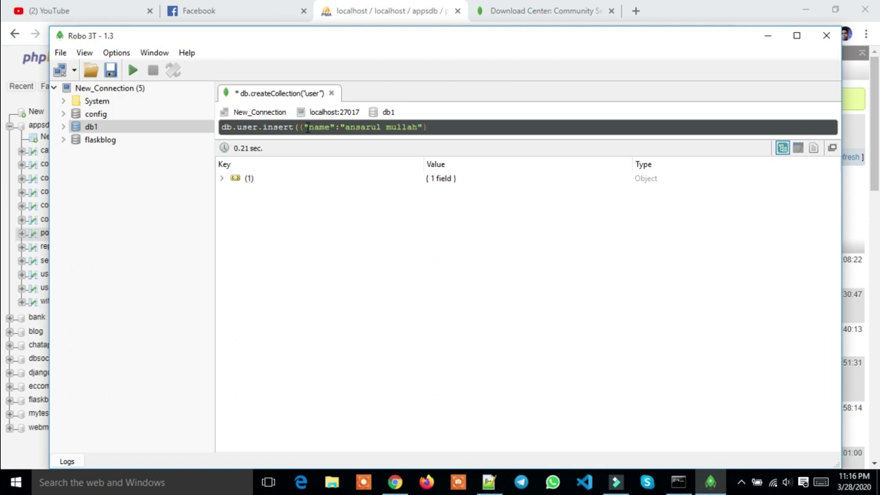
text())
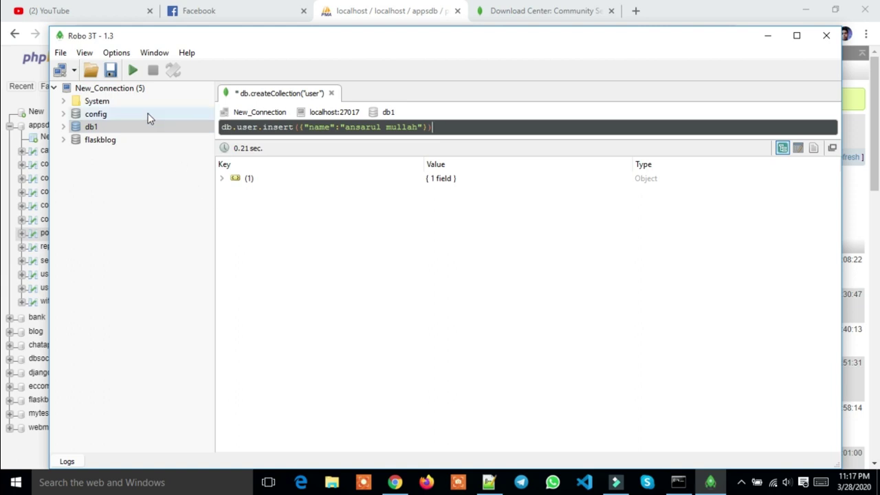
click(132, 71)
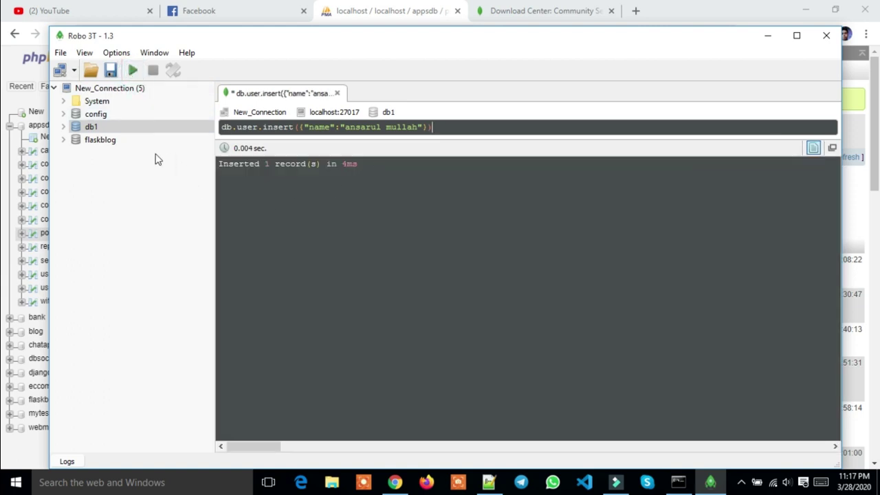
Expand db1 > Collections, open the user collection, and show results in Text mode
click(115, 129)
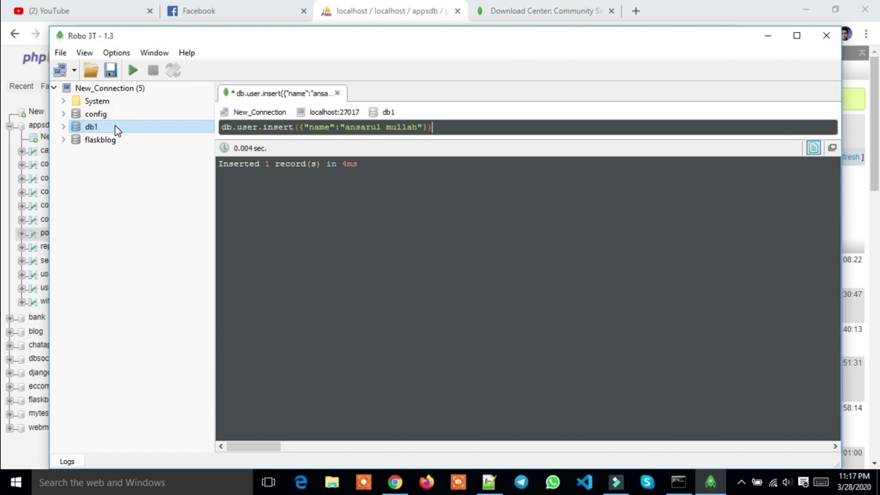
double_click(103, 126)
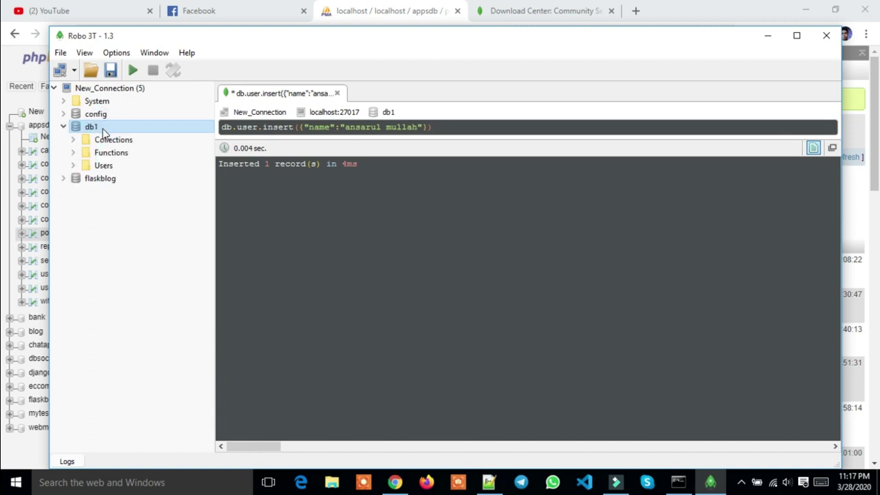
double_click(110, 140)
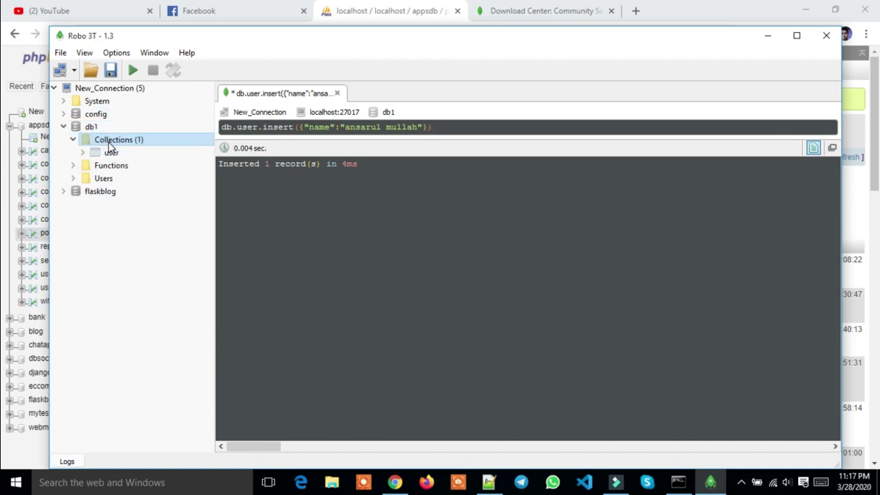
double_click(111, 154)
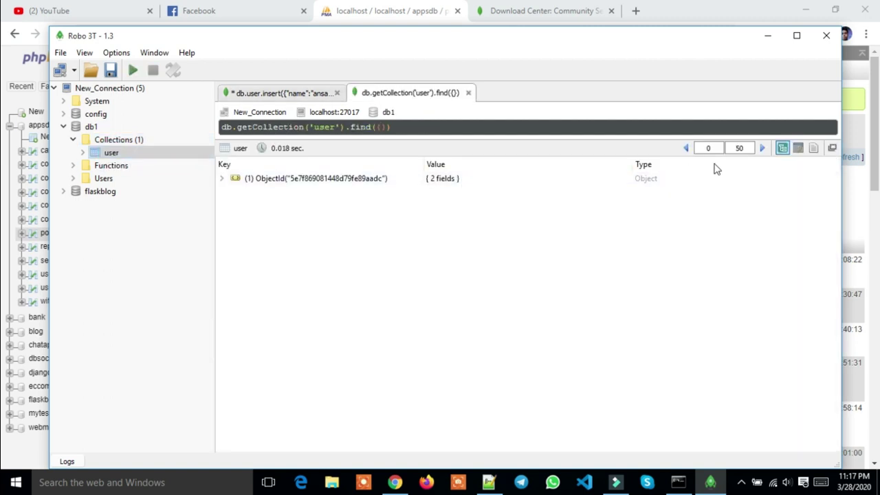
click(813, 148)
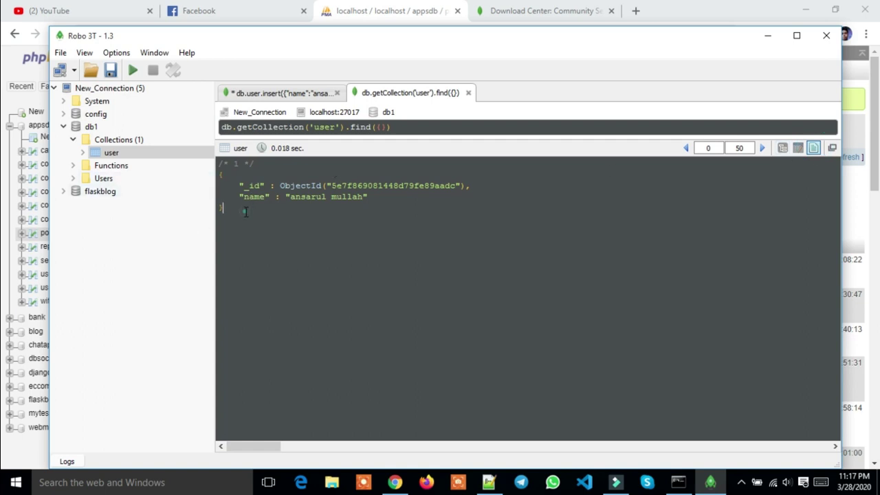
Inspect the document's ObjectId value, then collapse Collections and db1 in the tree
drag(225, 209, 239, 174)
click(288, 229)
click(346, 185)
drag(394, 185, 238, 186)
click(421, 203)
drag(336, 186, 454, 189)
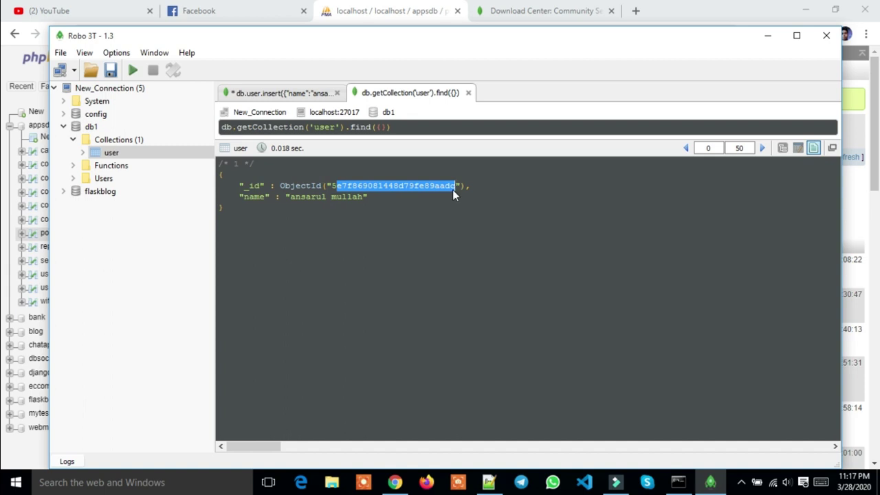
double_click(330, 187)
click(324, 197)
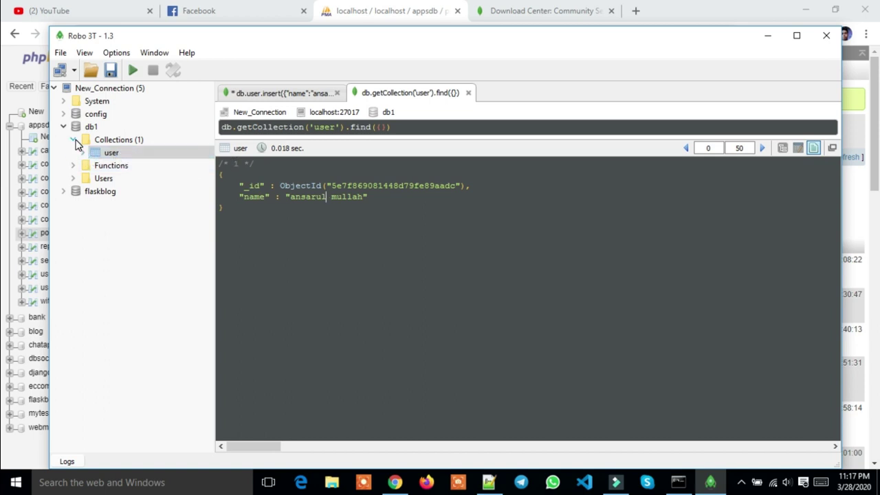
click(73, 139)
click(64, 127)
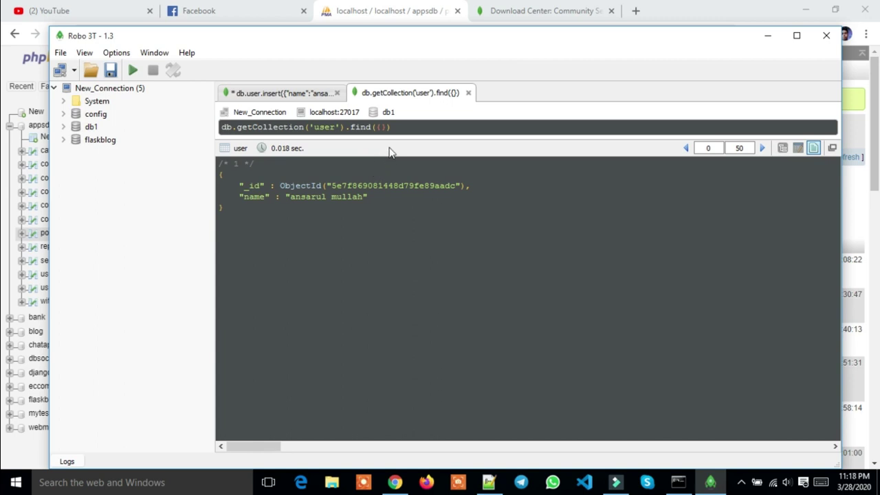
Replace the old query with db.user.find() and run it to list the document
drag(405, 127, 198, 112)
key(BackSpace)
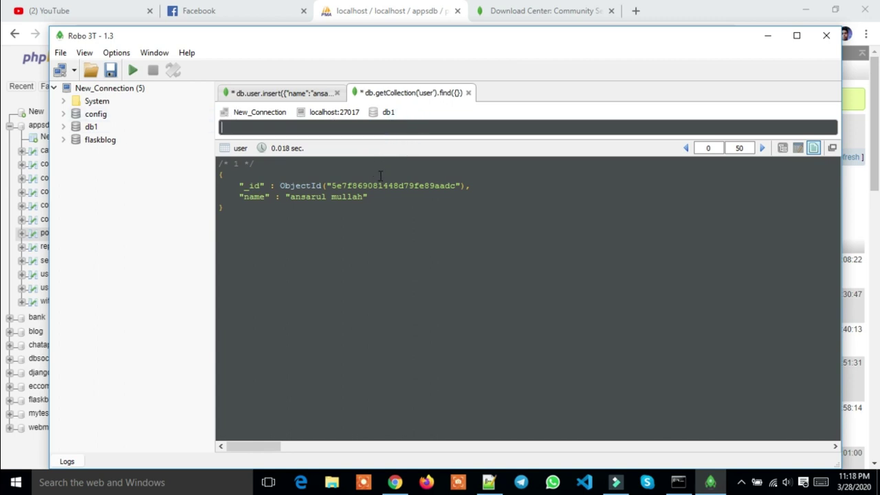
text(d)
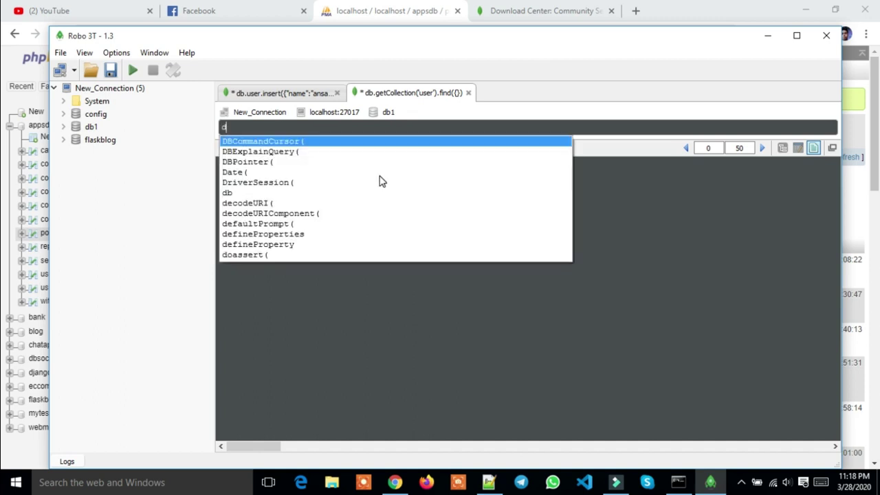
text(b.)
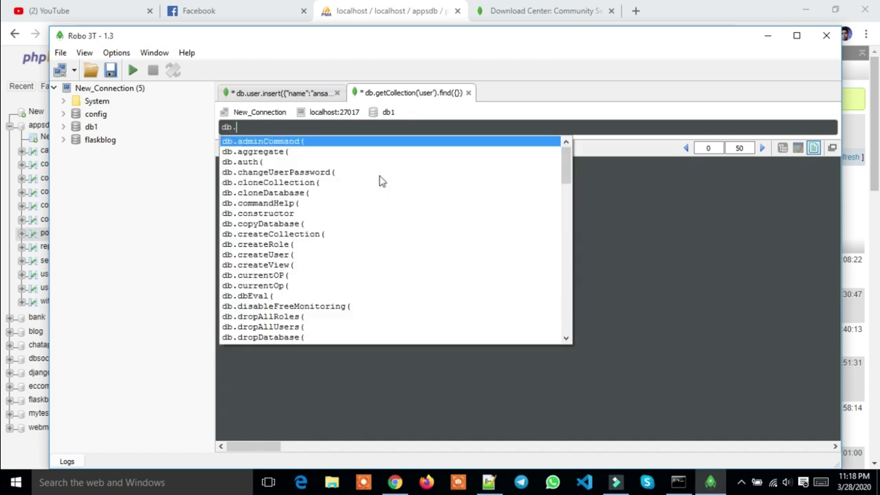
text(user)
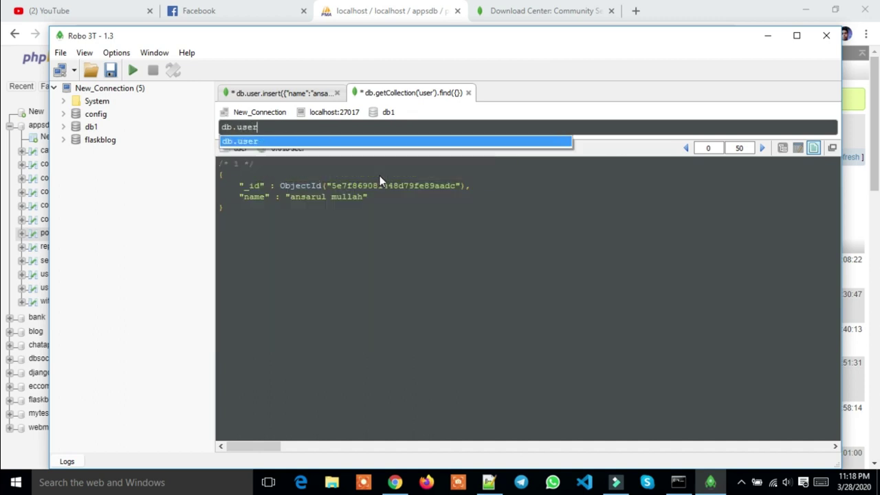
text(.finbo)
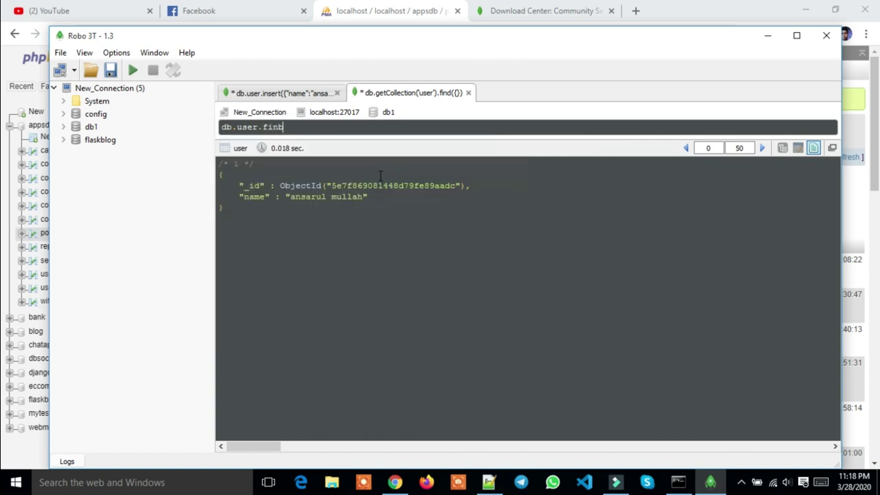
key(BackSpace)
key(BackSpace)
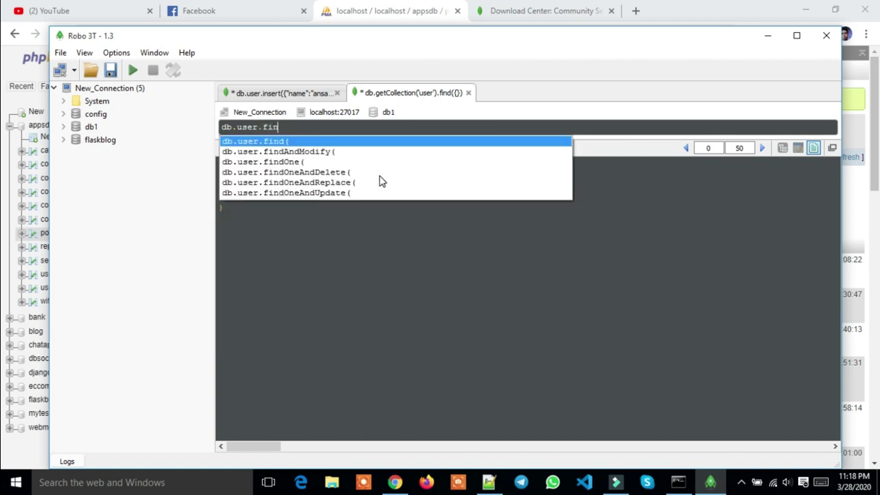
text(d())
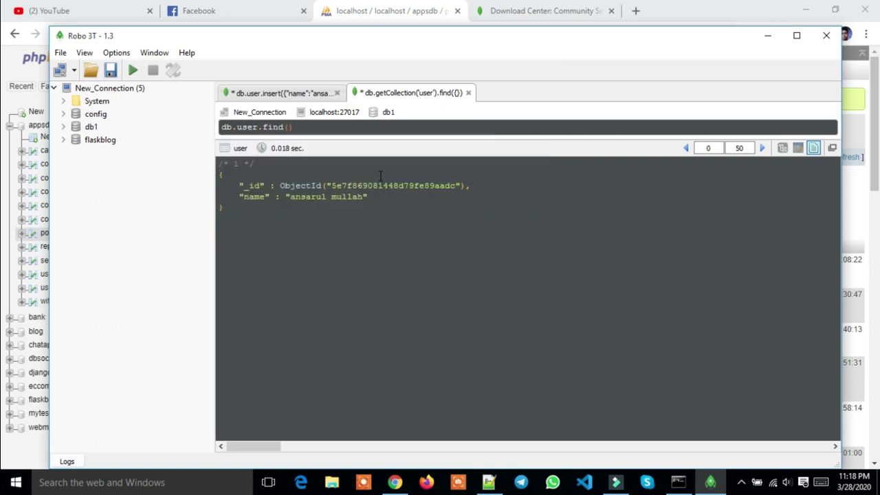
click(133, 72)
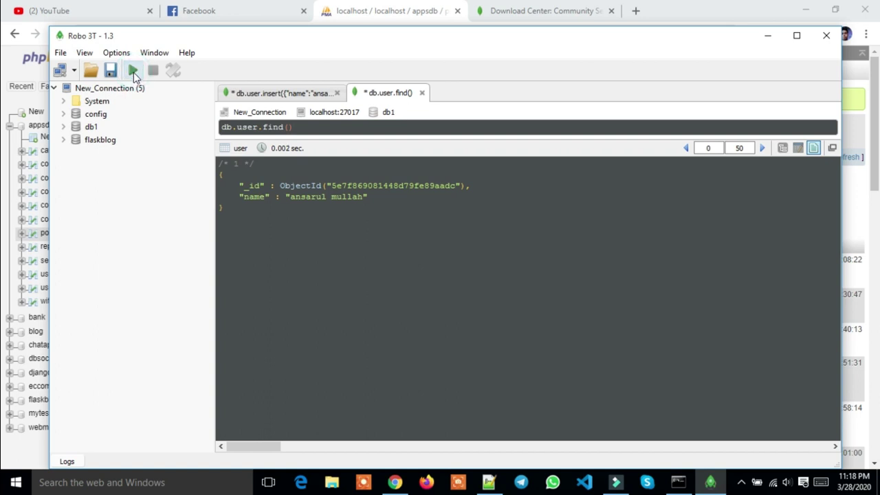
Select the returned document text, then delete the find query from the query line
click(276, 200)
drag(247, 213, 219, 173)
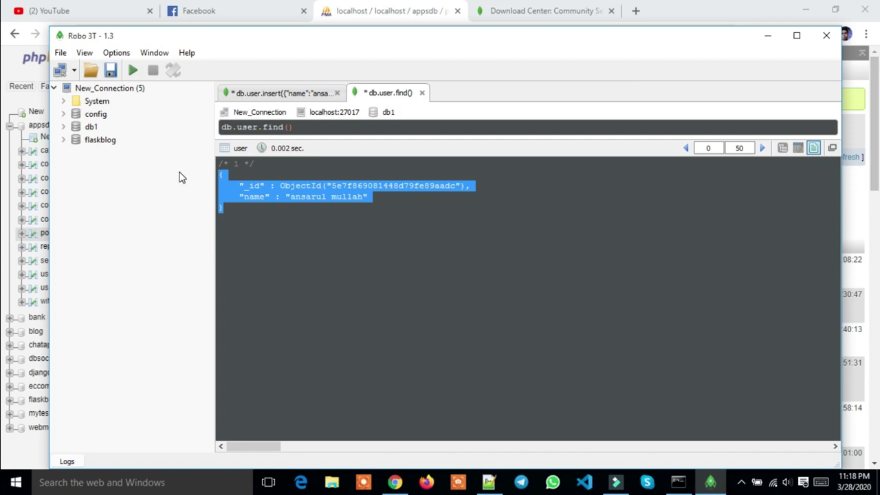
double_click(90, 126)
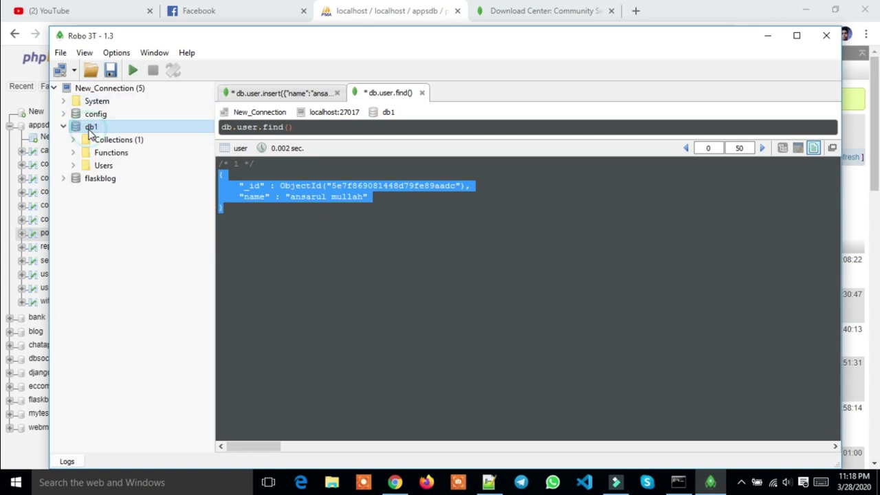
click(66, 128)
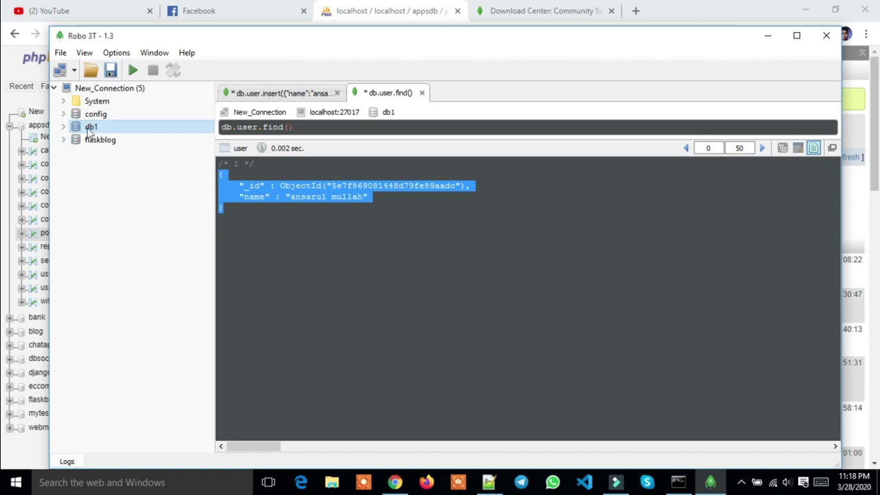
click(309, 128)
drag(309, 128, 220, 127)
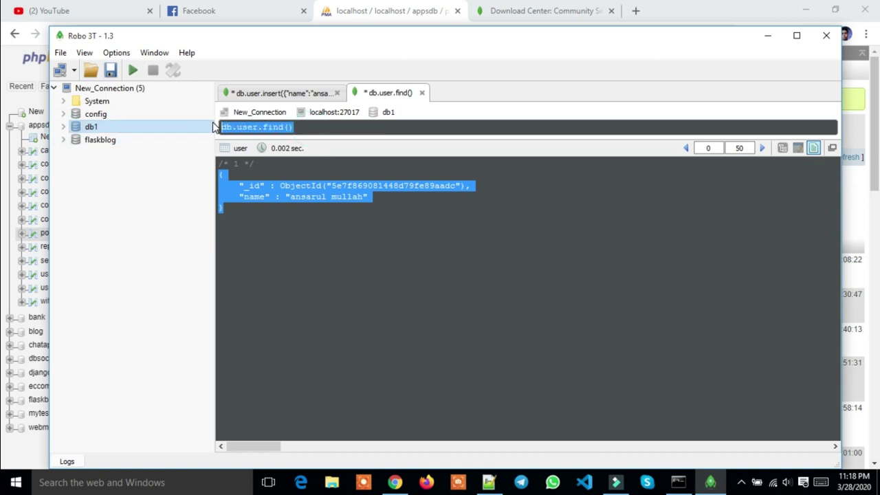
key(BackSpace)
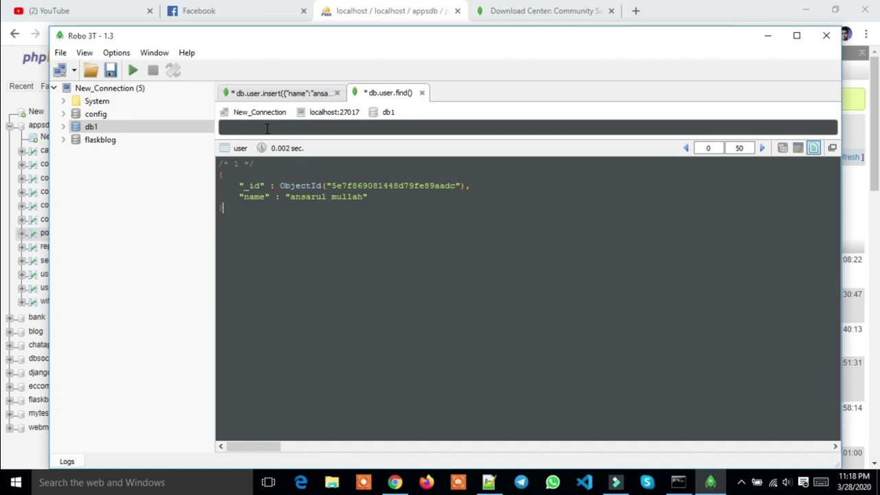
Run use db2 in the shell to switch to database db2
click(267, 128)
text(use)
text(db2)
click(134, 71)
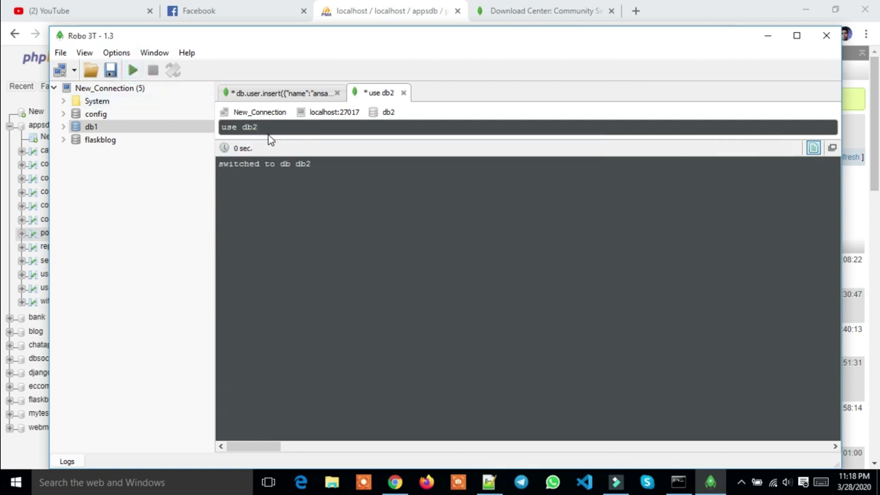
Run db to show the current database, which returns db1, then clear the line
key(BackSpace)
key(BackSpace)
key(BackSpace)
key(BackSpace)
key(BackSpace)
key(BackSpace)
key(BackSpace)
text(db)
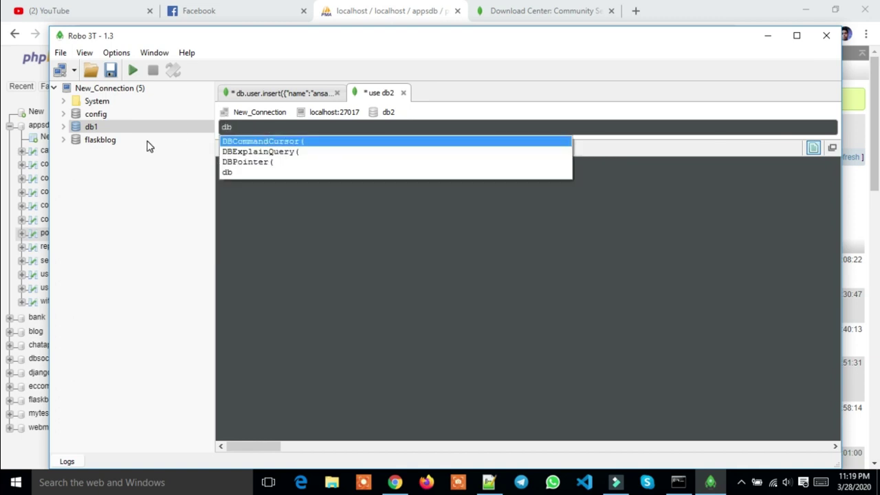
click(134, 74)
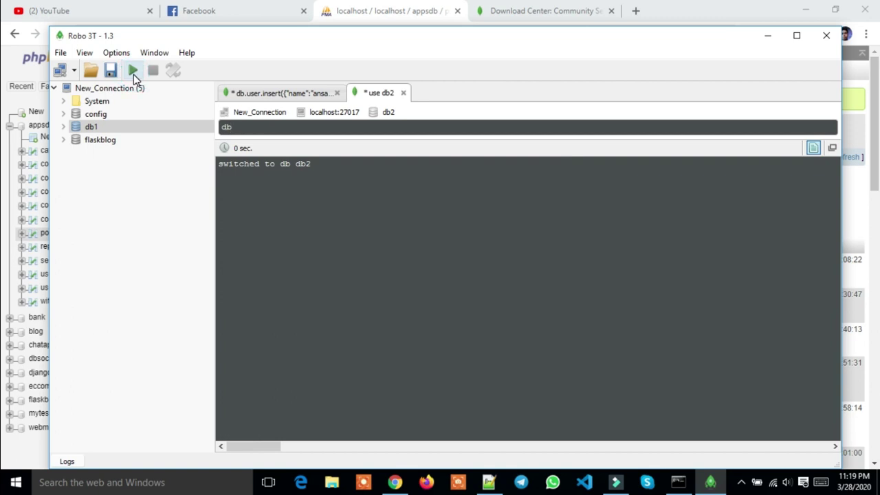
click(133, 74)
click(258, 128)
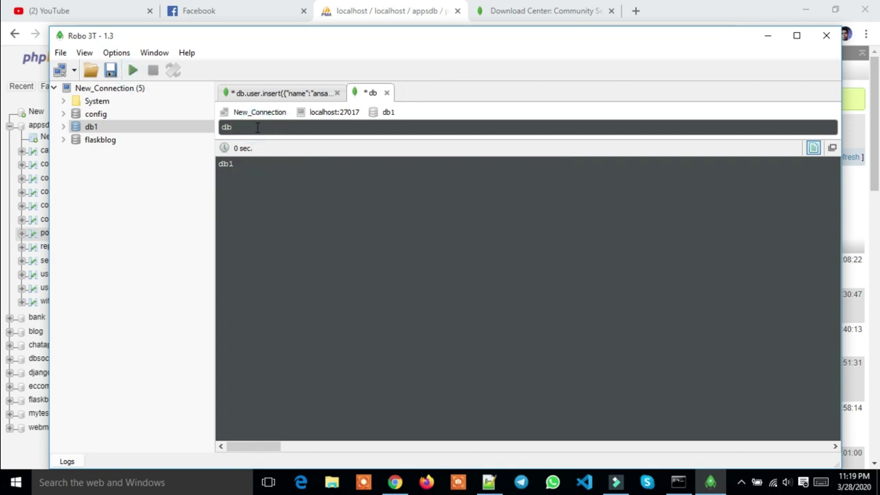
key(BackSpace)
key(BackSpace)
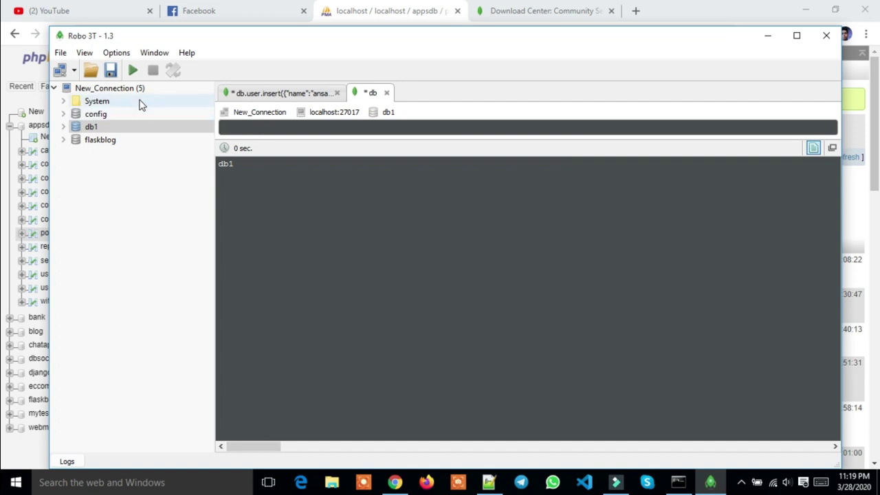
Collapse and refresh New_Connection, then open a new shell on it
click(123, 140)
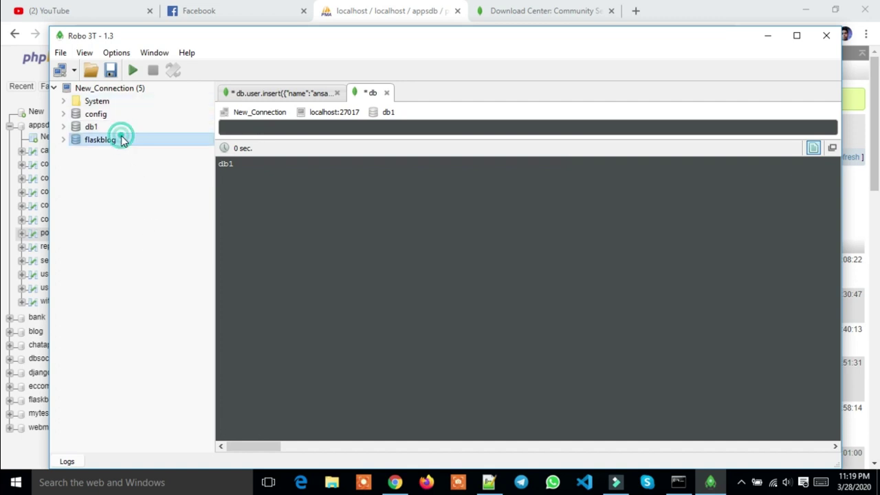
double_click(103, 89)
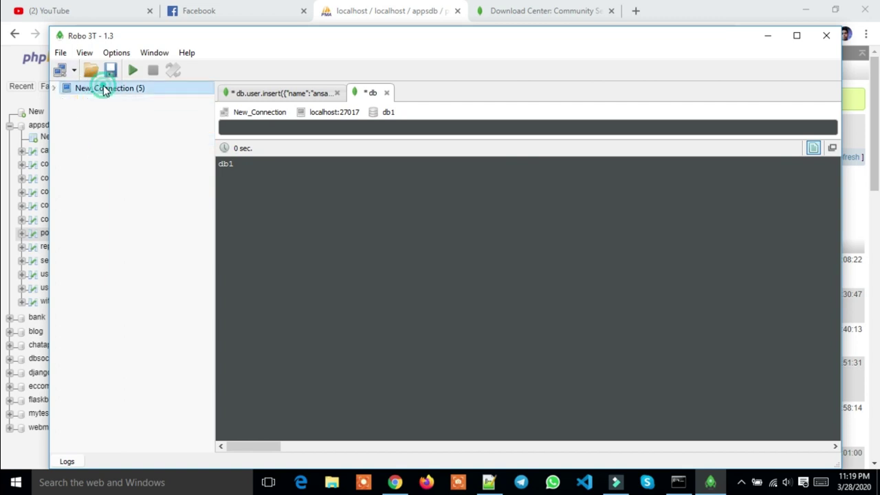
right_click(105, 90)
click(128, 106)
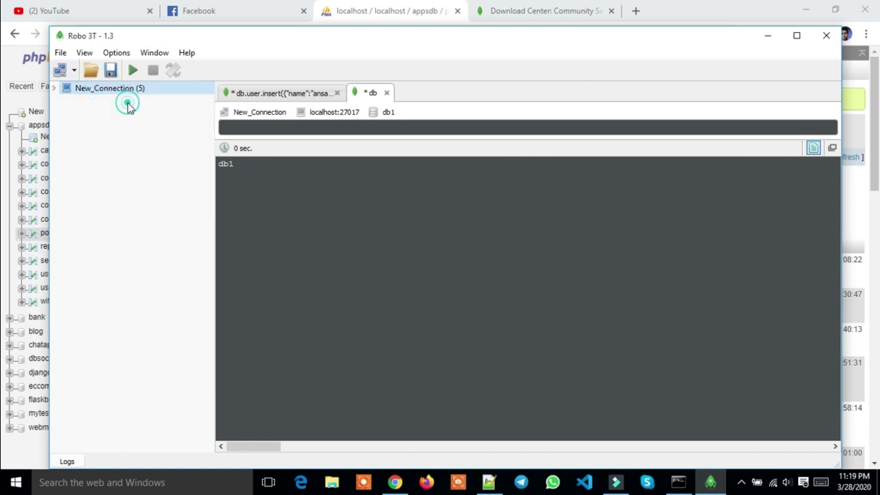
right_click(125, 93)
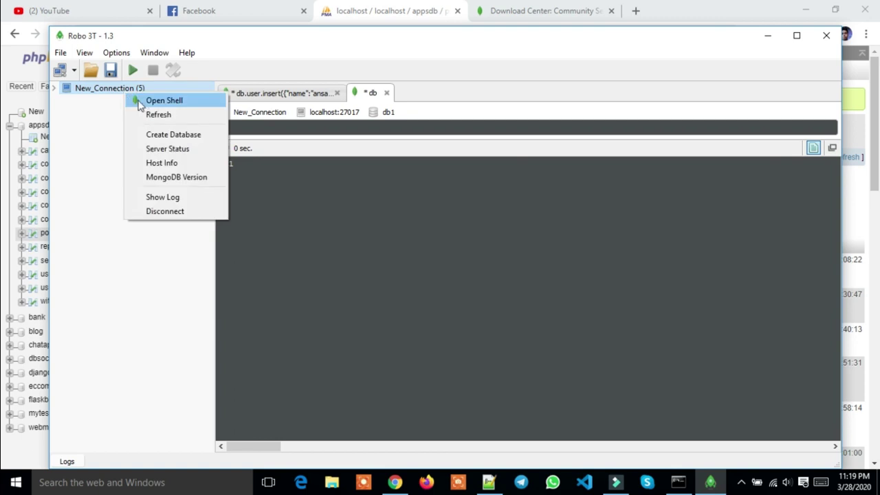
click(144, 101)
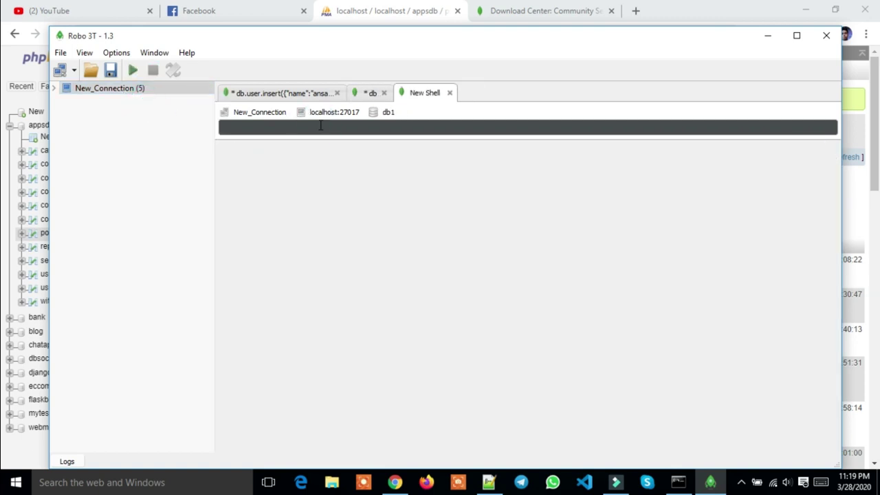
Run use db2 then db in the new shell; it still reports db1
text(use)
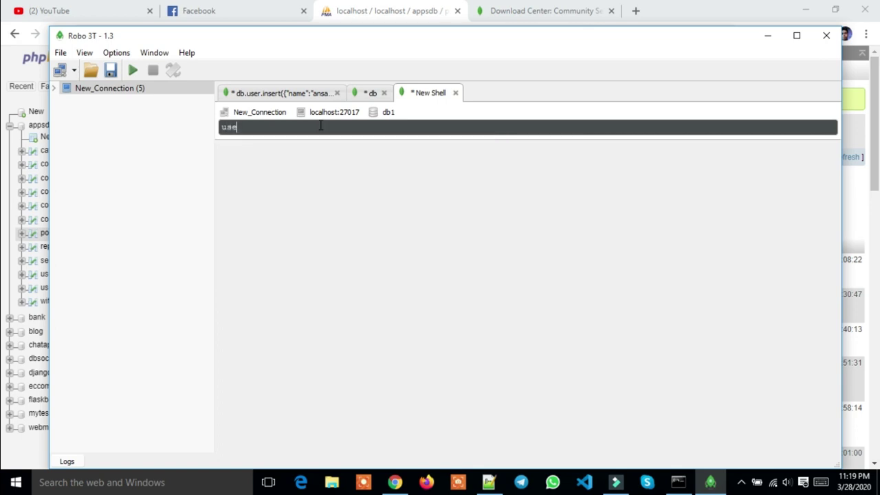
text( db2)
click(132, 70)
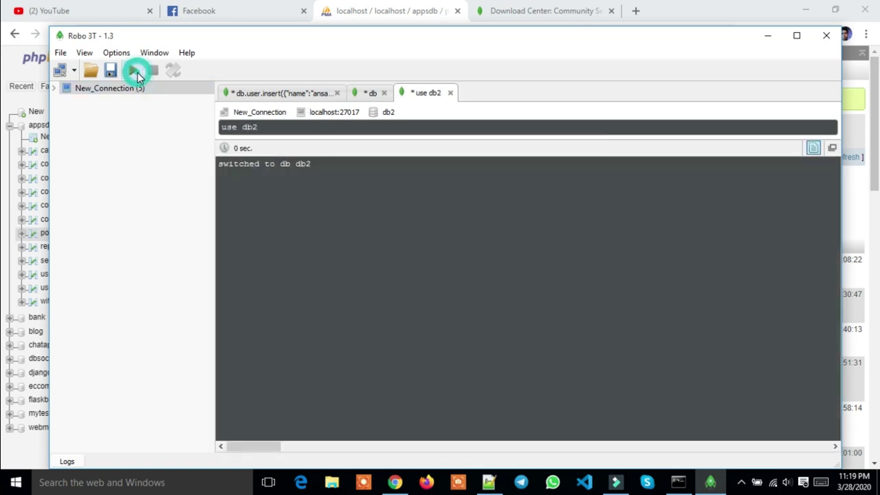
click(286, 127)
key(BackSpace)
key(BackSpace)
key(BackSpace)
key(BackSpace)
key(BackSpace)
key(BackSpace)
key(BackSpace)
text(db)
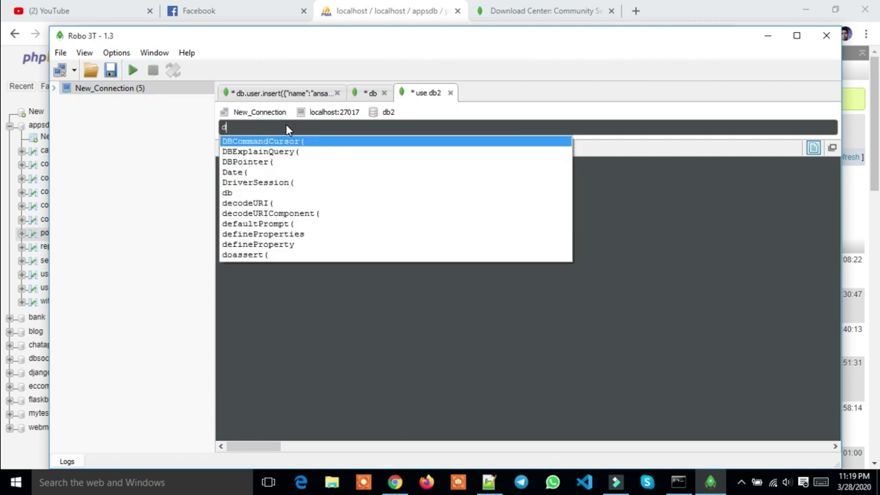
click(137, 71)
click(135, 70)
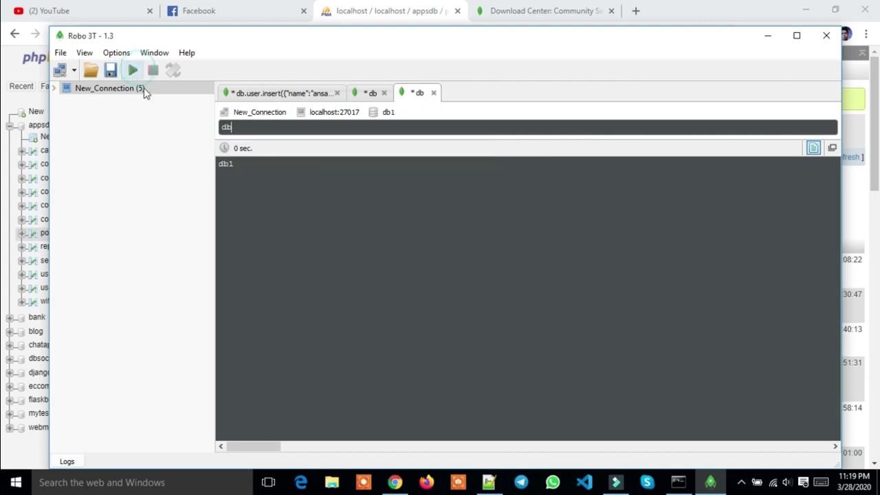
triple_click(240, 168)
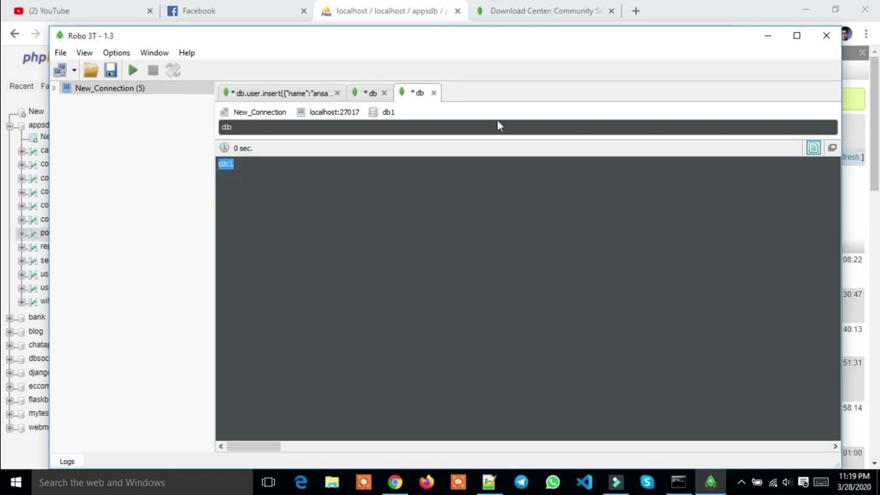
Close Robo 3T, relaunch it from the desktop icon, and connect to New_Connection
click(824, 34)
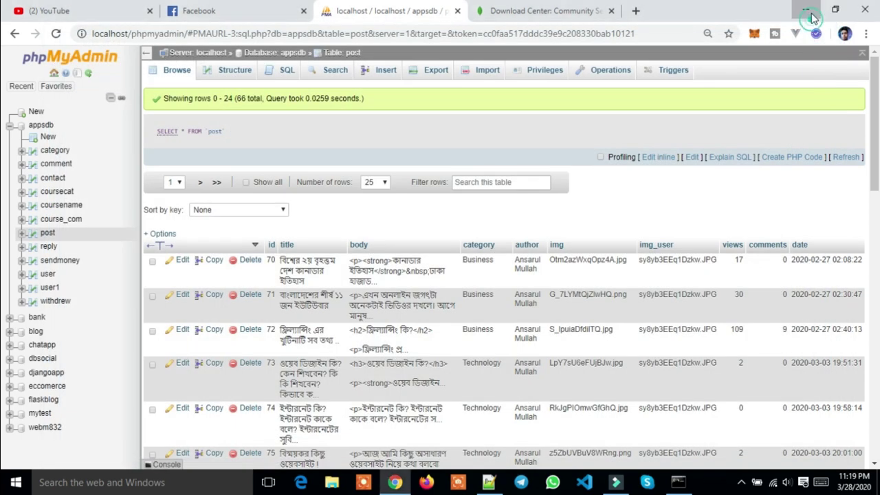
click(808, 14)
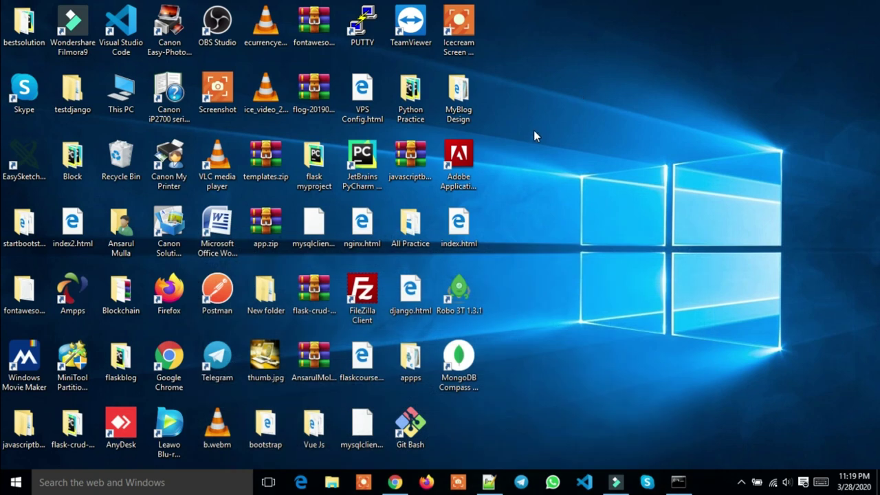
double_click(460, 294)
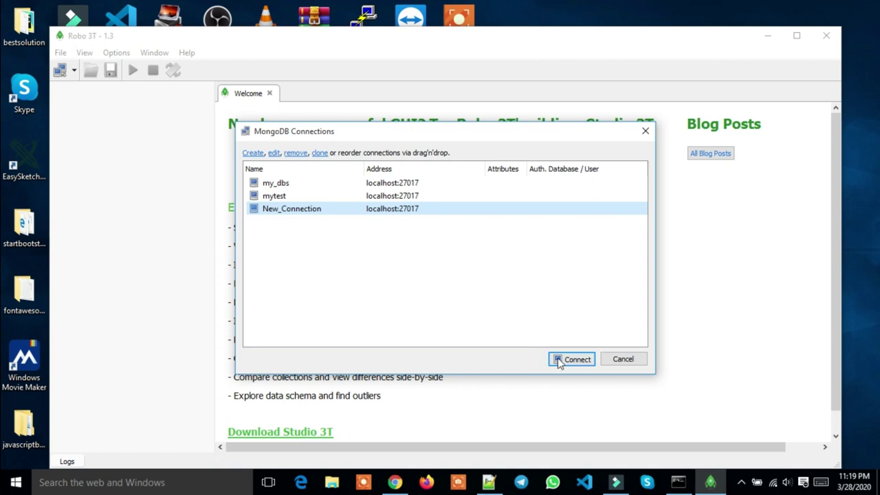
click(570, 359)
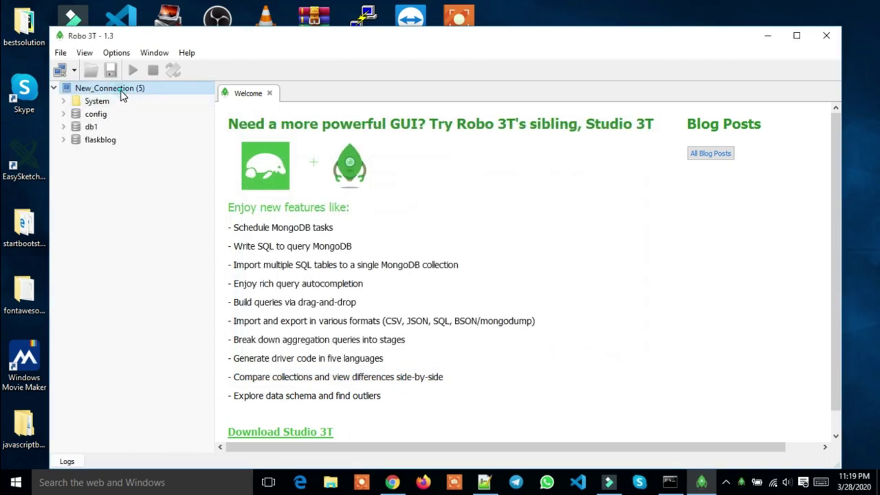
right_click(121, 89)
Open a new shell on New_Connection and run use db2
click(147, 100)
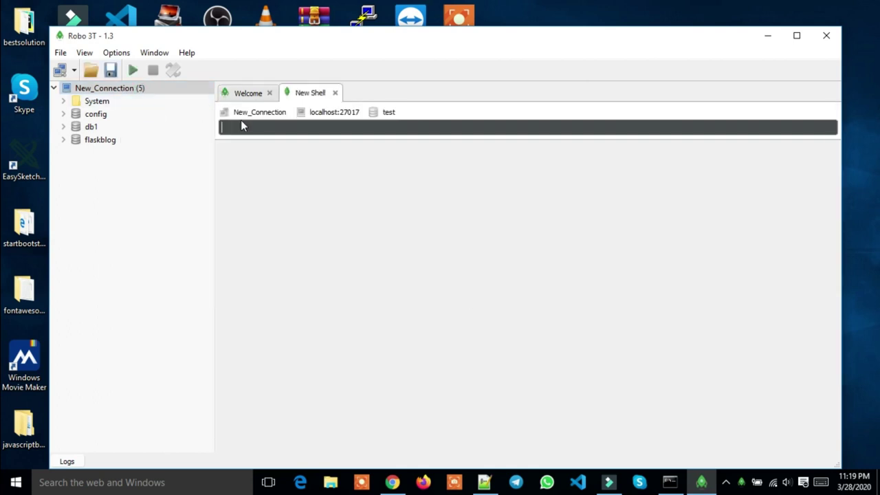
click(249, 126)
text(use )
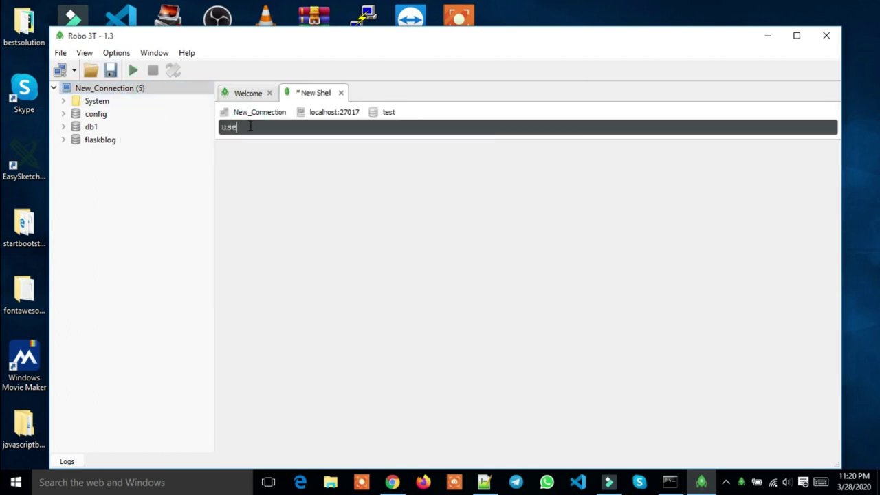
text(db2)
click(134, 71)
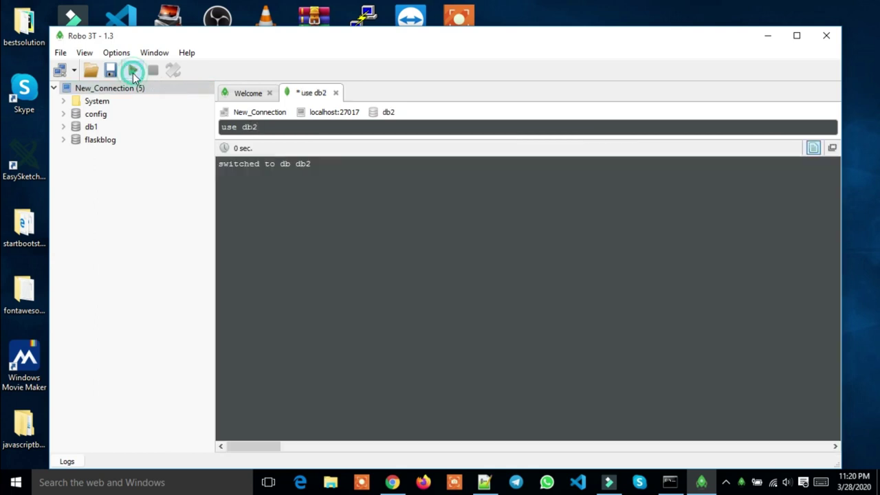
Run db to confirm it reports db2, then begin typing db.user.insert
click(266, 129)
key(BackSpace)
key(BackSpace)
key(BackSpace)
key(BackSpace)
key(BackSpace)
key(BackSpace)
key(BackSpace)
text(db)
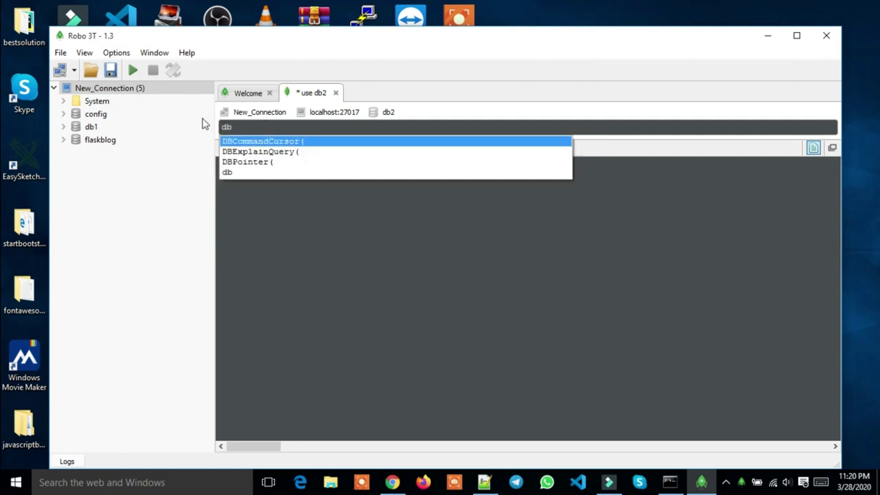
click(137, 72)
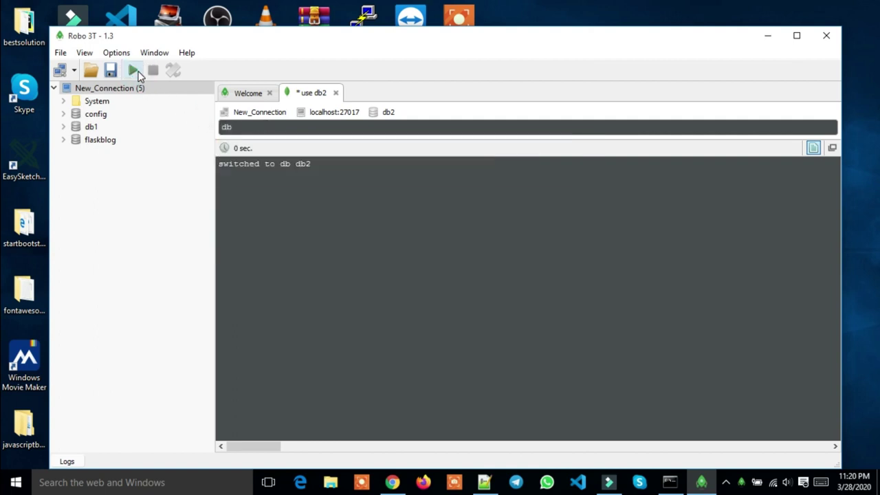
click(137, 71)
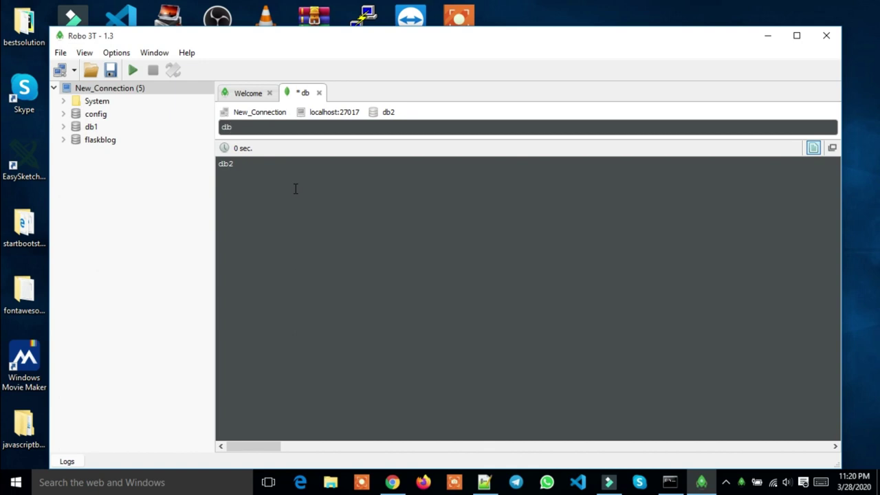
text(.)
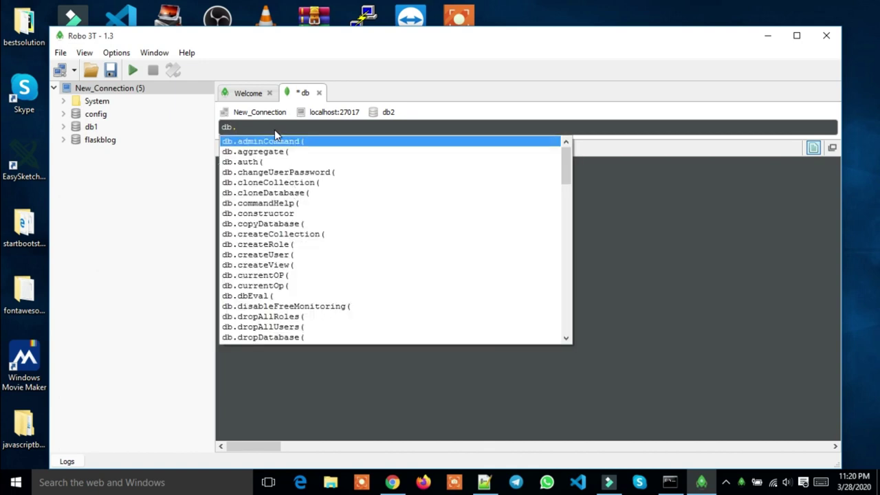
text(user)
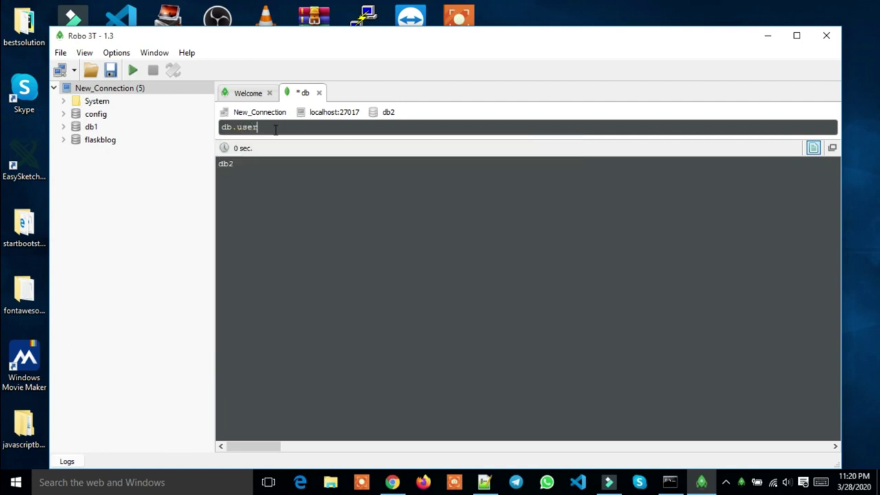
text(.)
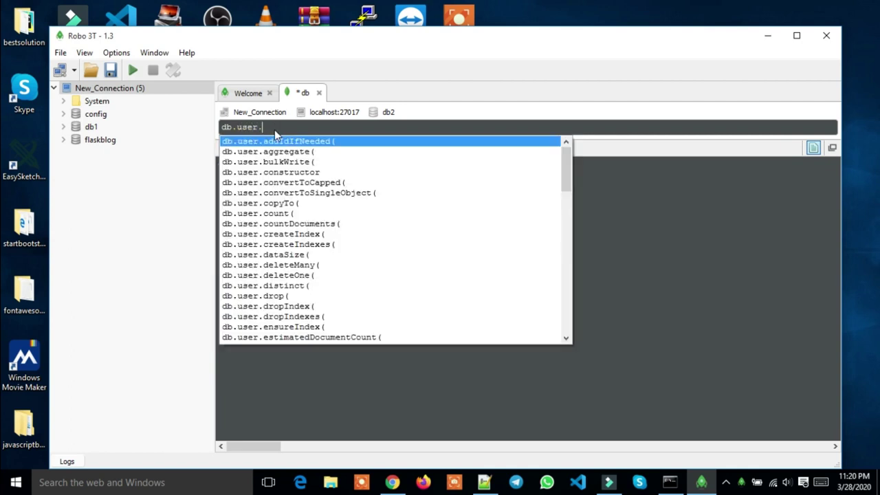
text(insert)
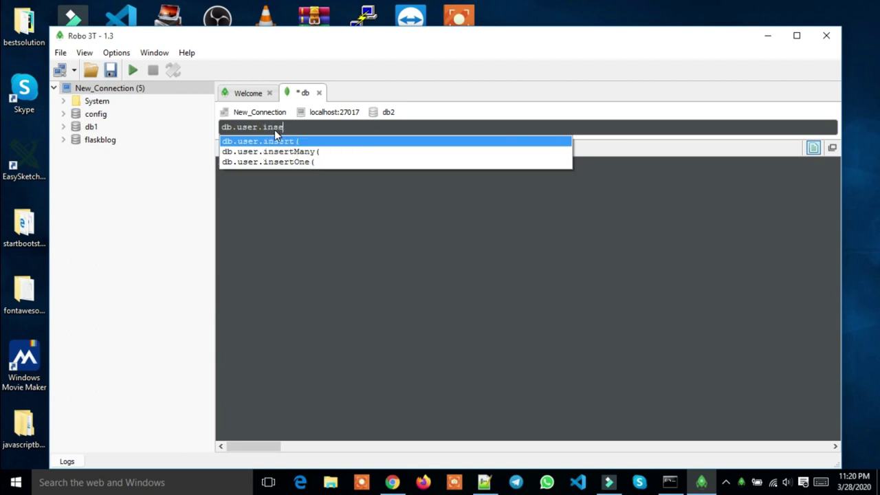
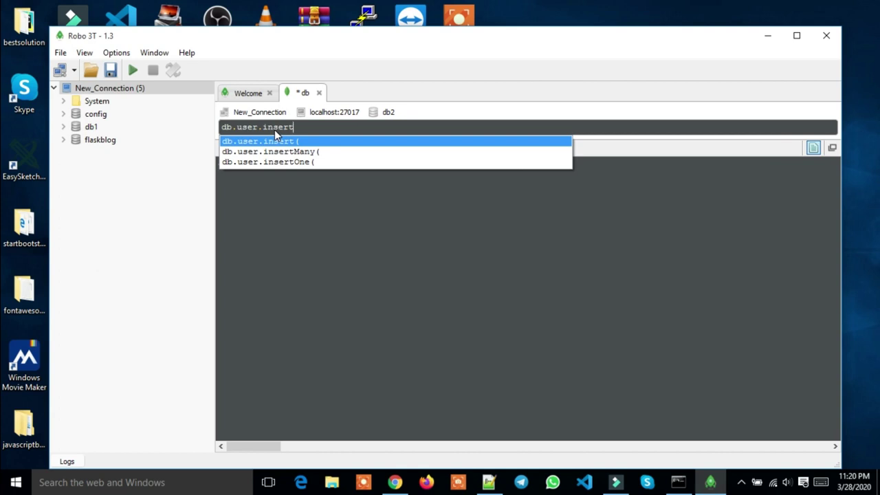
Insert the document {"name":"hello "} into db2's user collection and refresh New_Connection's database list
key(Return)
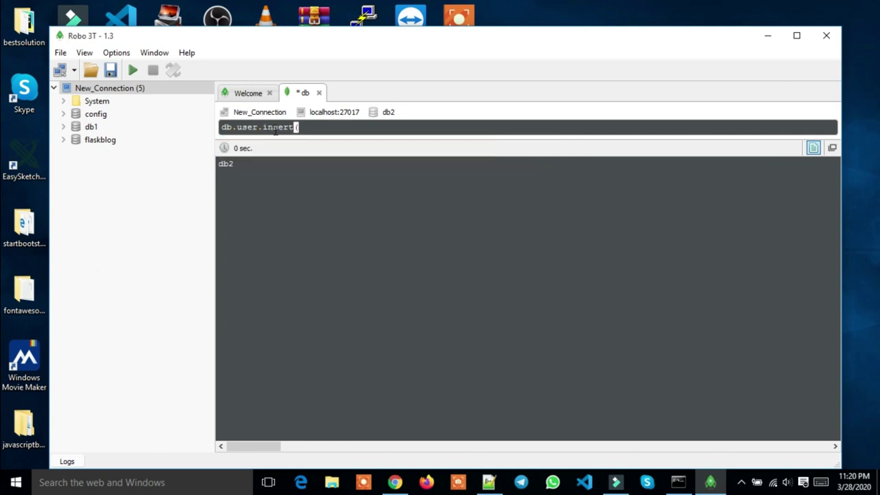
text({"name":"hello ")
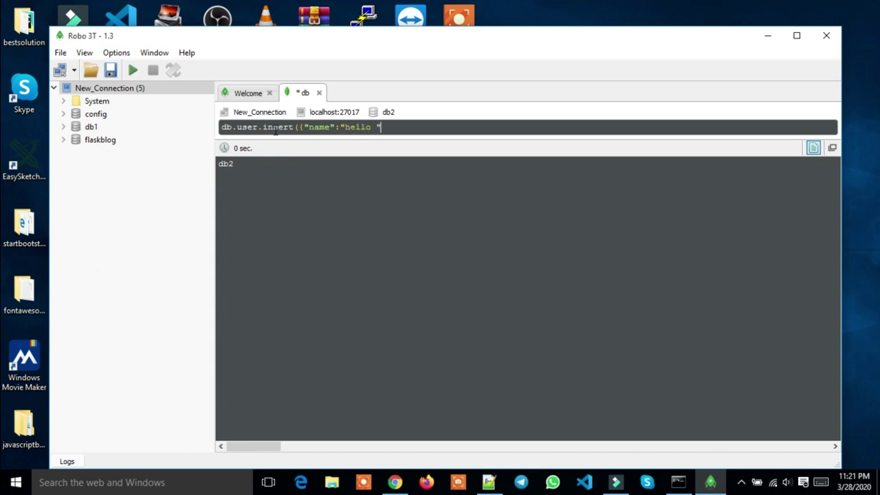
text(})
click(133, 70)
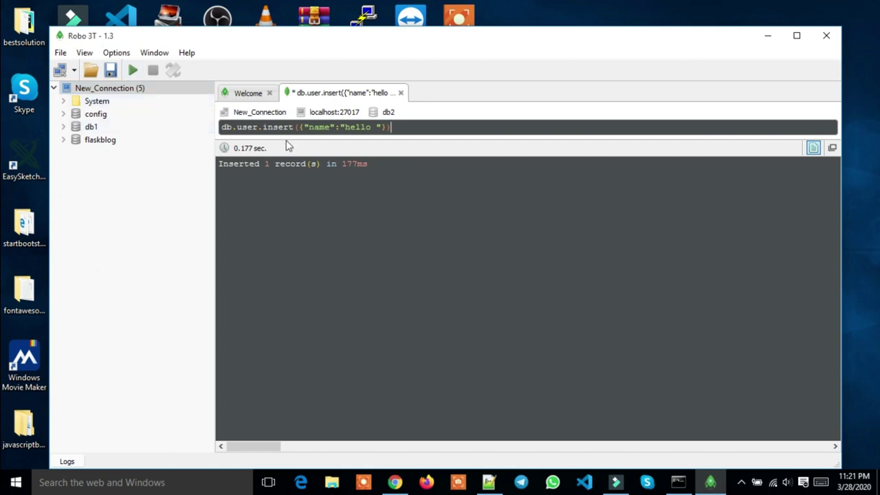
right_click(94, 94)
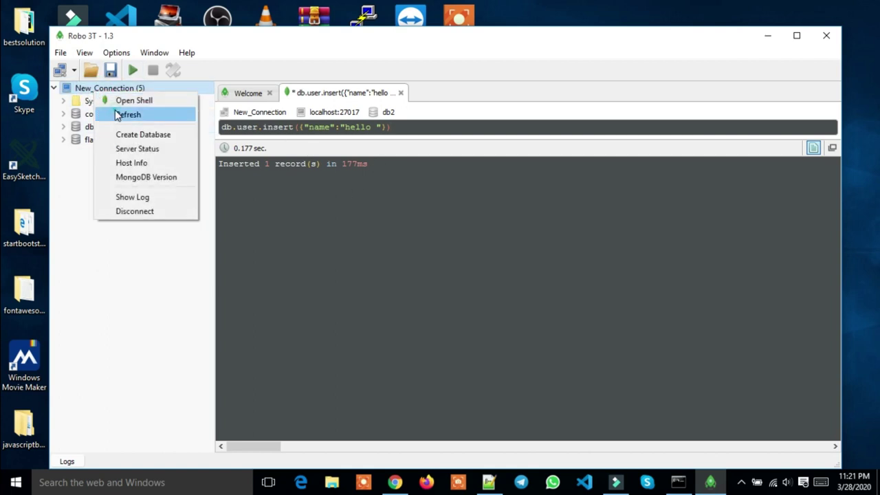
click(117, 114)
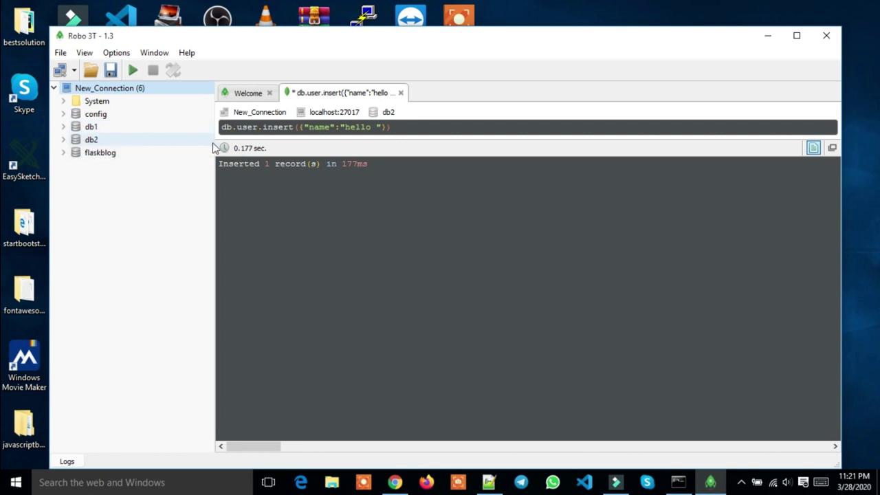
Replace the query with use hello, run it to switch to hello, then clear the line
triple_click(436, 124)
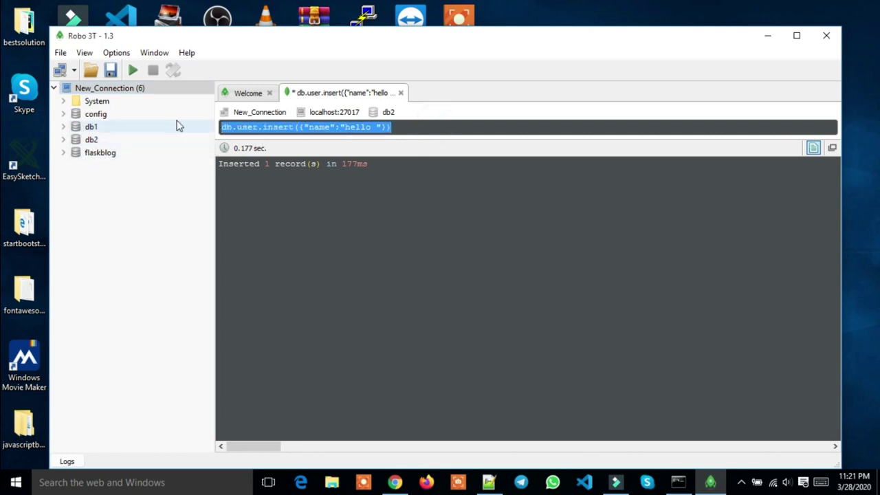
key(BackSpace)
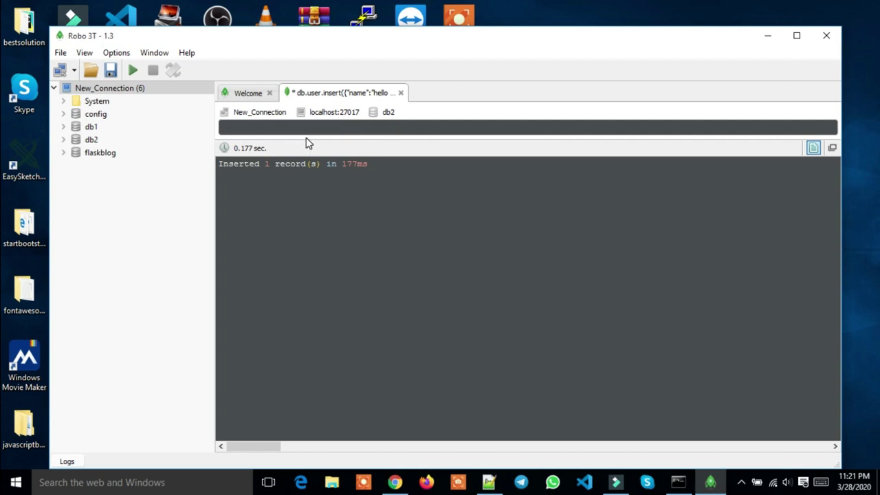
text(use hello)
click(132, 71)
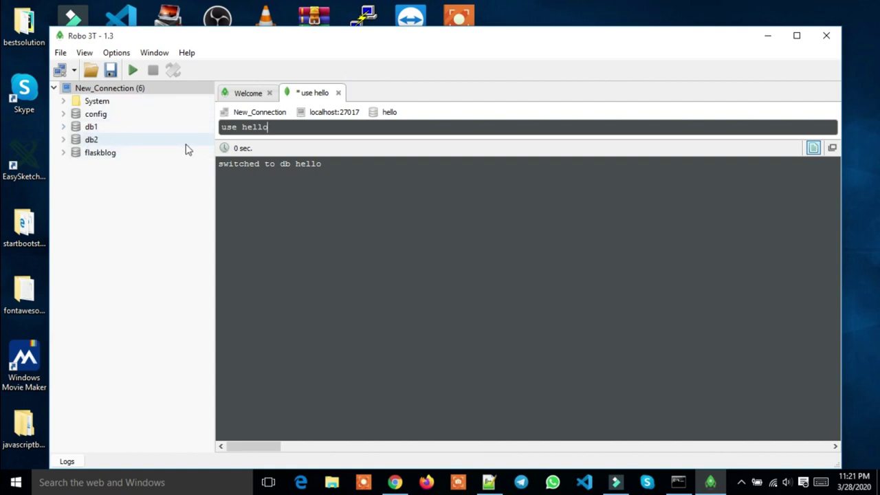
click(274, 129)
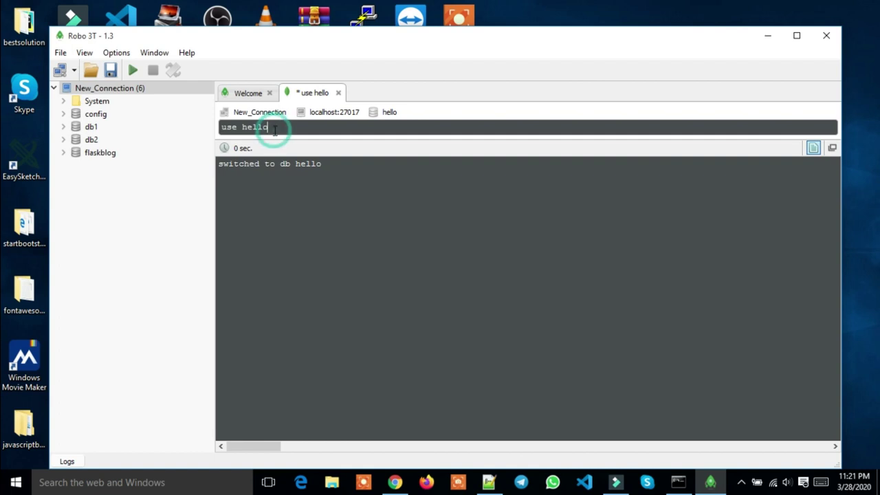
key(ctrl+a)
key(BackSpace)
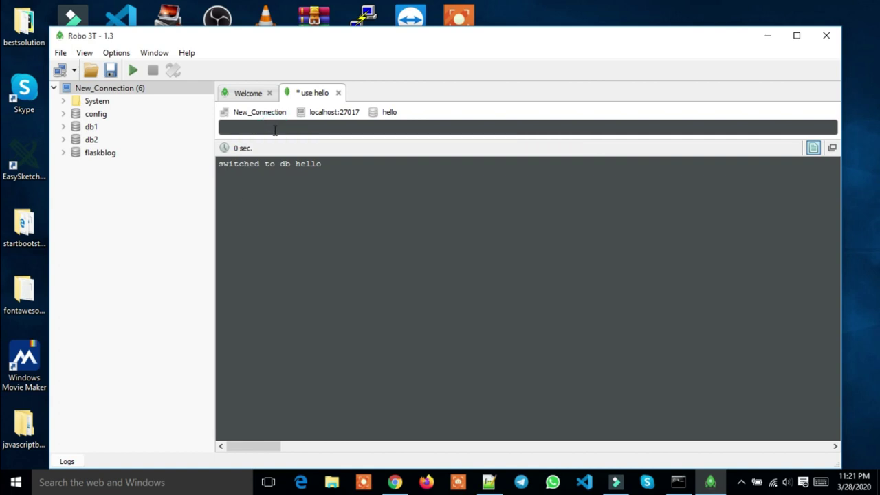
Draft db.dropDatabase( from autocomplete, then discard it and leave just db in the query line
text(db)
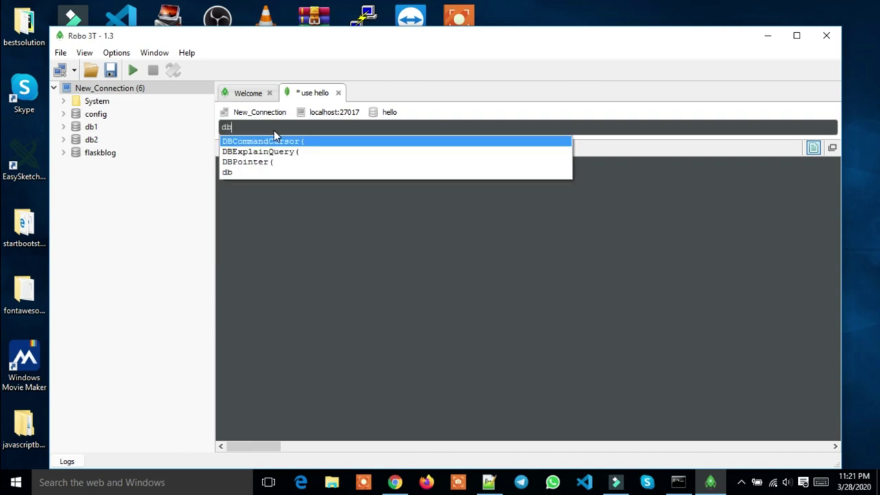
text(.)
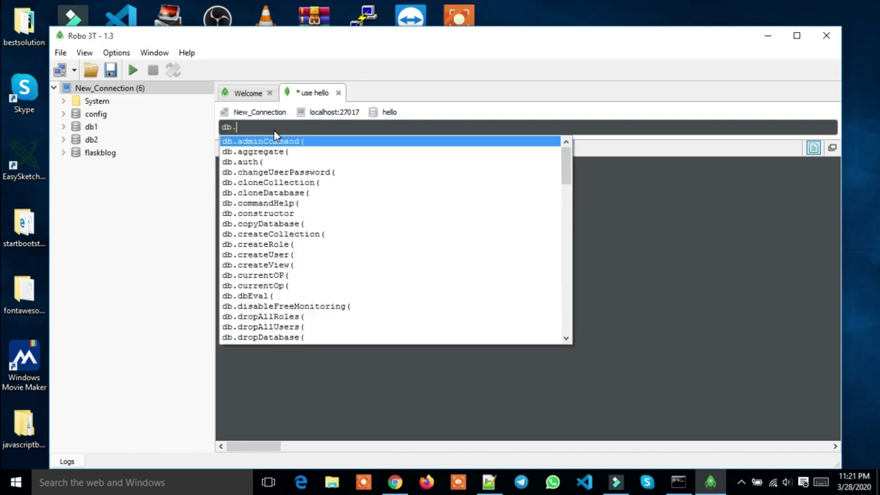
text(dr)
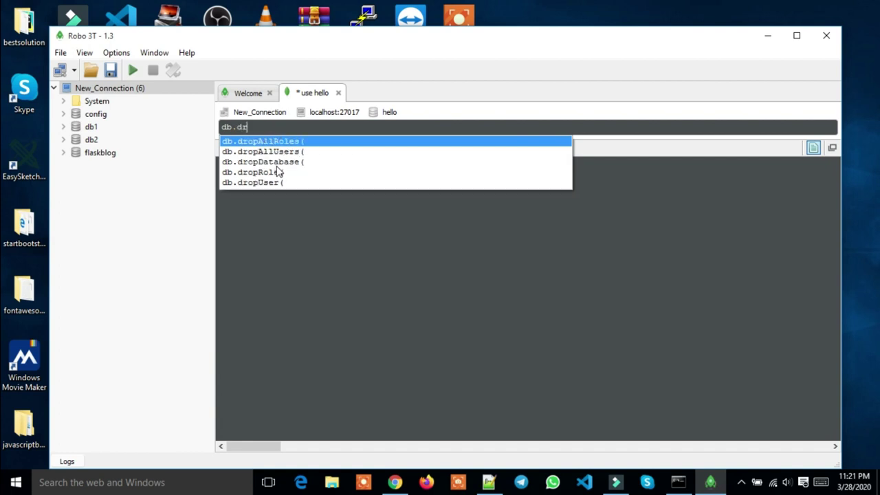
click(276, 164)
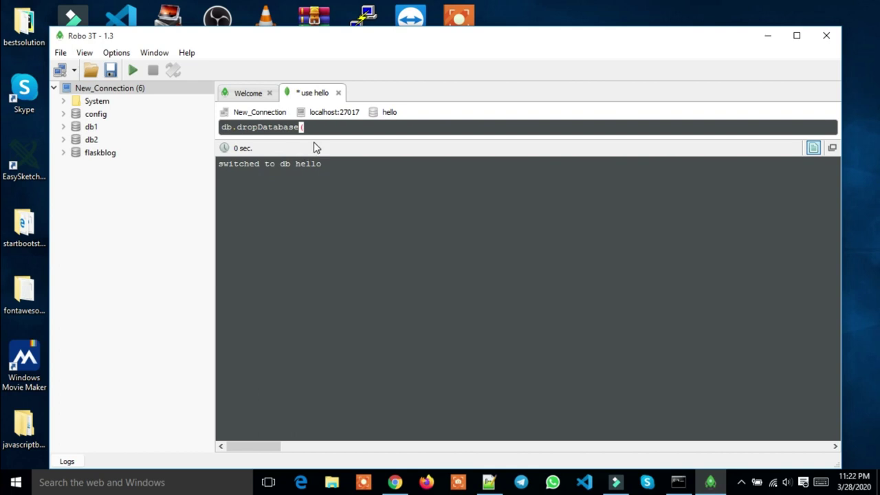
click(376, 128)
key(BackSpace)
key(BackSpace)
key(BackSpace)
key(BackSpace)
key(BackSpace)
key(BackSpace)
key(BackSpace)
key(BackSpace)
key(BackSpace)
key(BackSpace)
key(BackSpace)
key(BackSpace)
key(BackSpace)
key(BackSpace)
key(BackSpace)
key(BackSpace)
key(BackSpace)
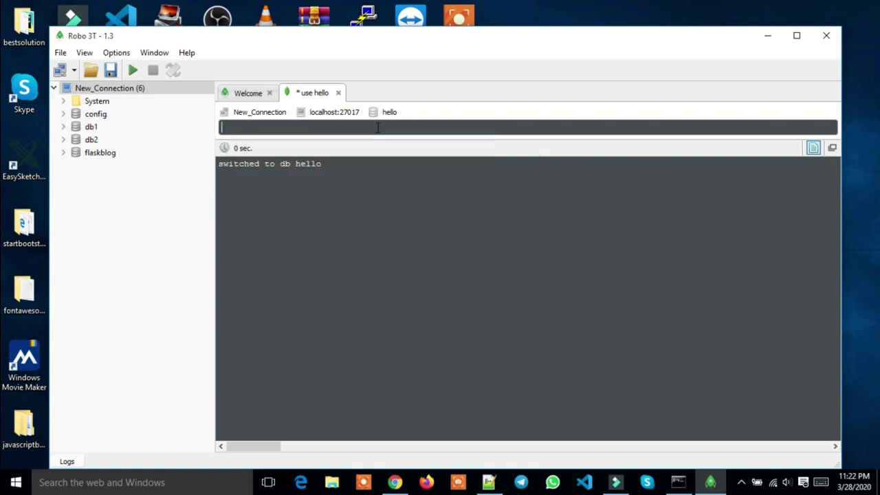
text(u)
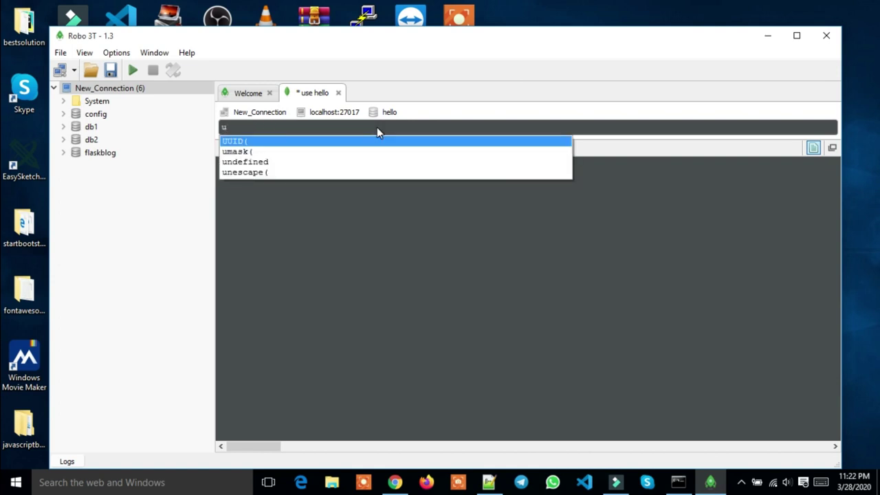
key(BackSpace)
text(db)
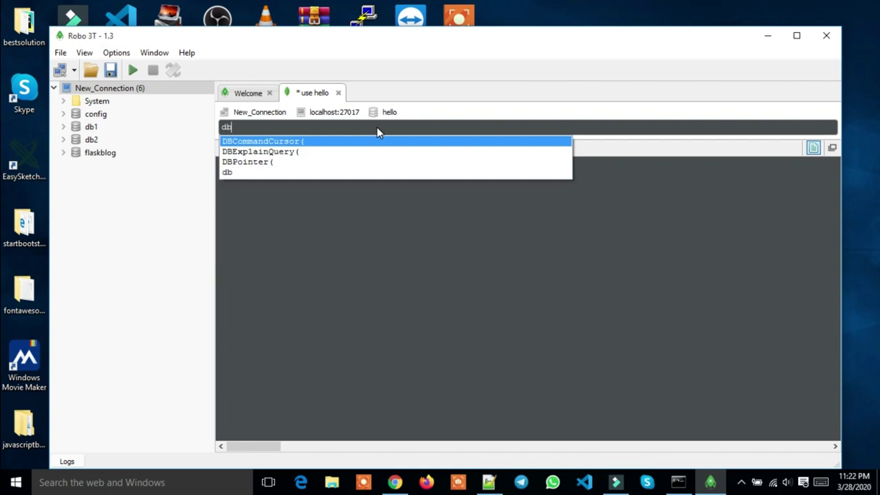
Check the current database, then switch the shell to db2 with use db2
click(133, 70)
click(133, 70)
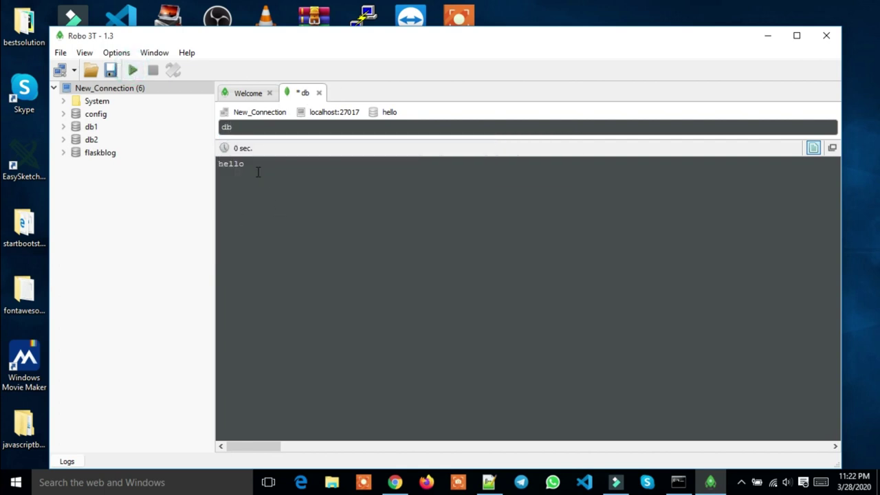
key(BackSpace)
key(BackSpace)
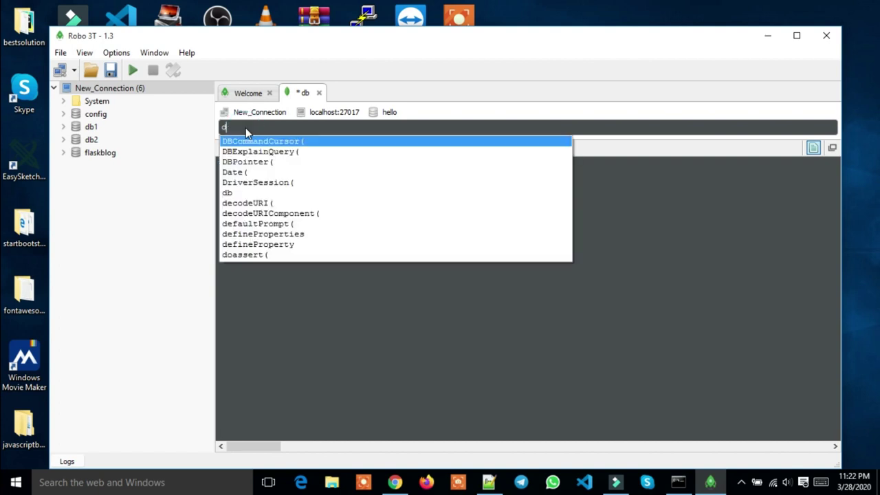
text(use )
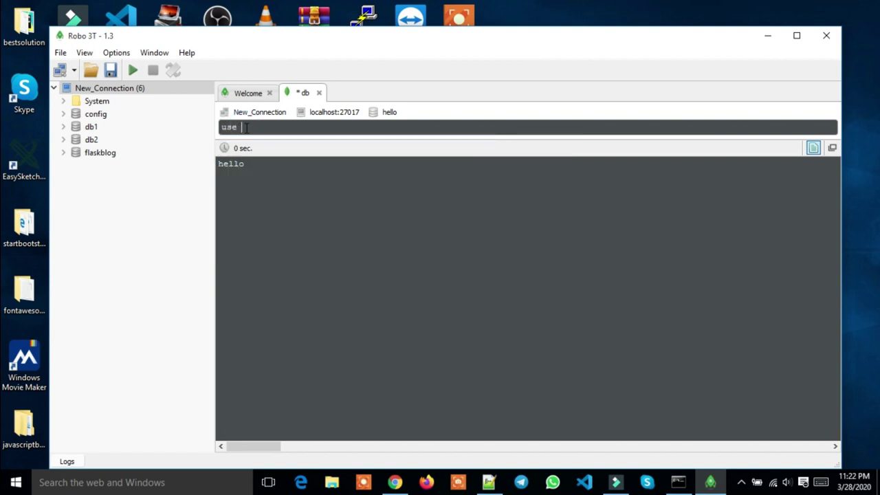
text(db)
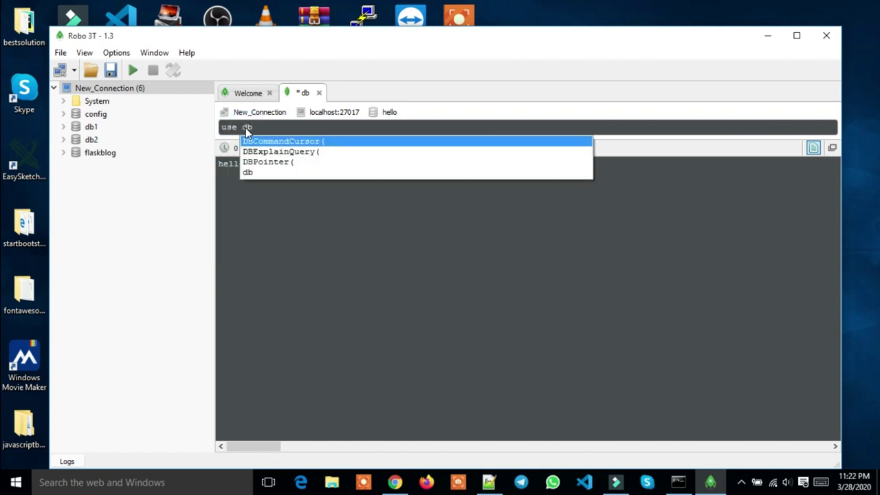
text(2)
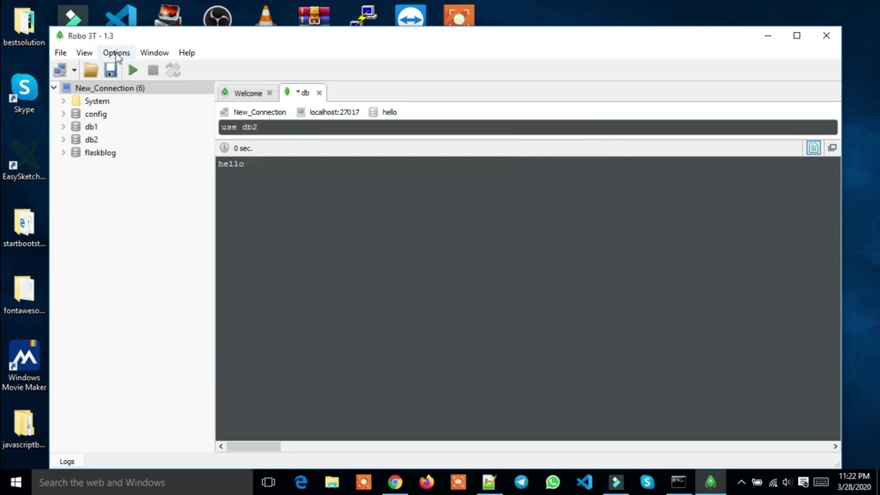
click(133, 70)
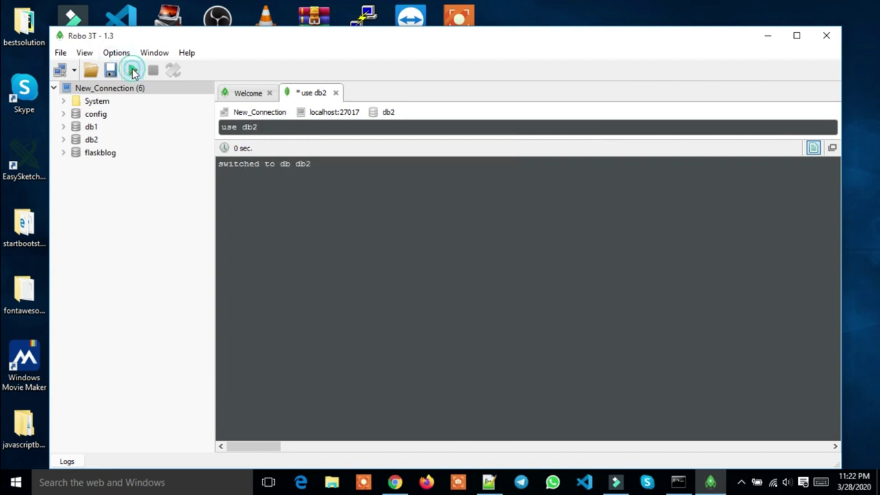
Run db to confirm db2 is now the current database
click(318, 127)
key(BackSpace)
key(BackSpace)
key(BackSpace)
key(BackSpace)
key(BackSpace)
key(BackSpace)
key(BackSpace)
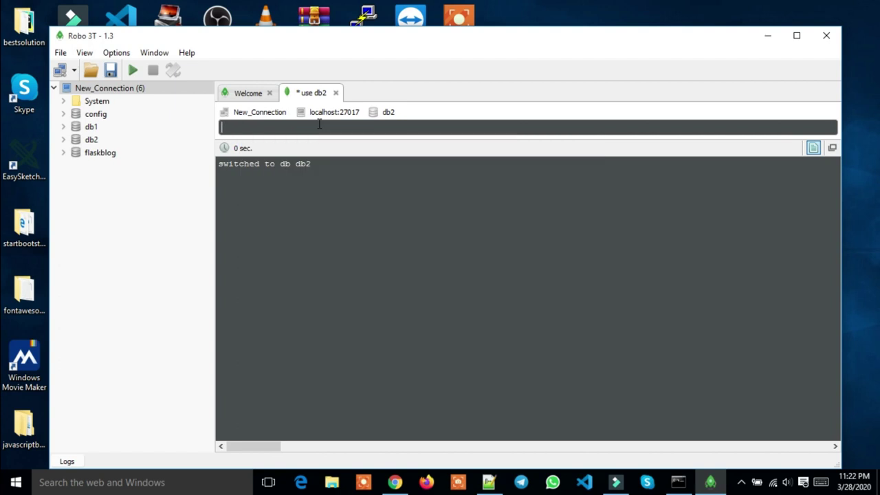
text(db)
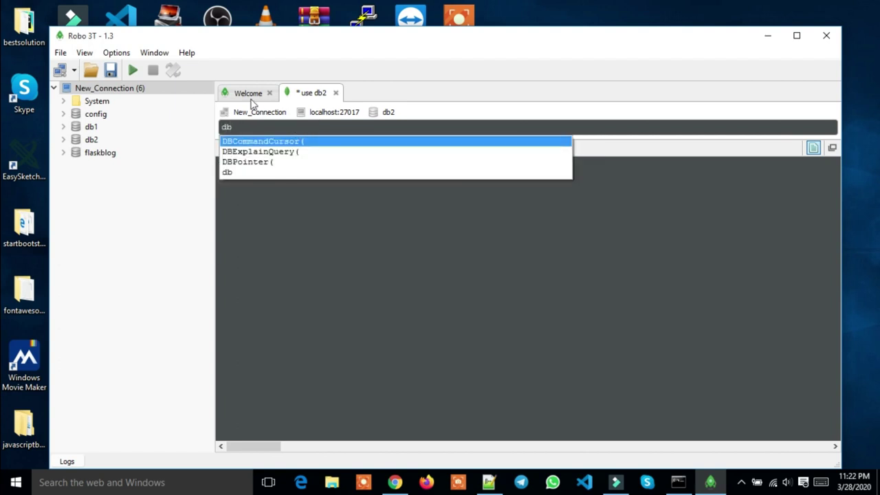
click(132, 70)
click(133, 70)
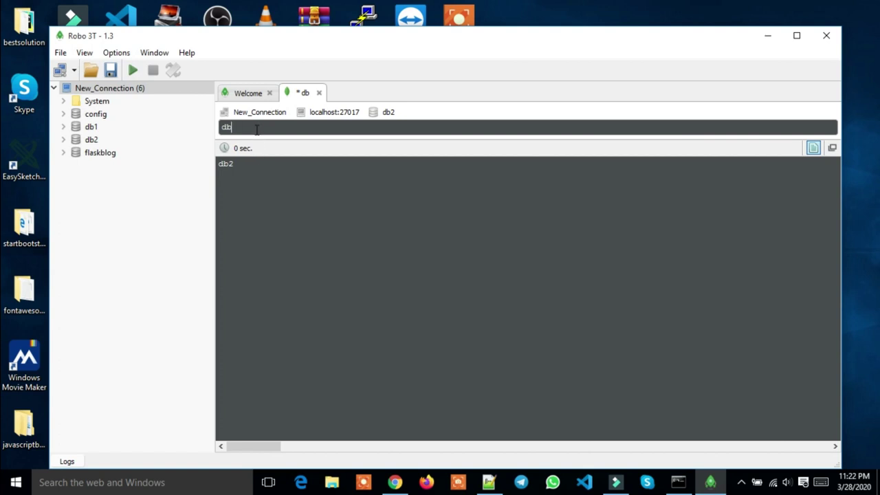
Build the query db.dropDatabase() through autocomplete, leaving it unrun
text(.)
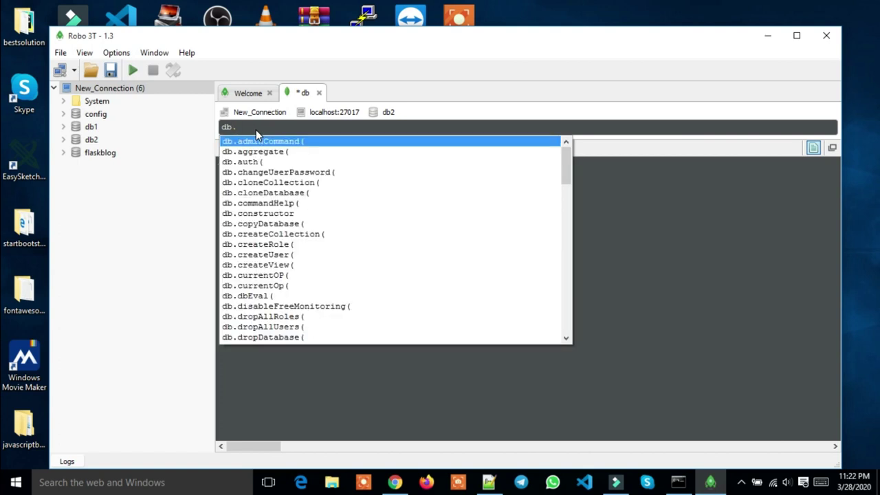
text(dr)
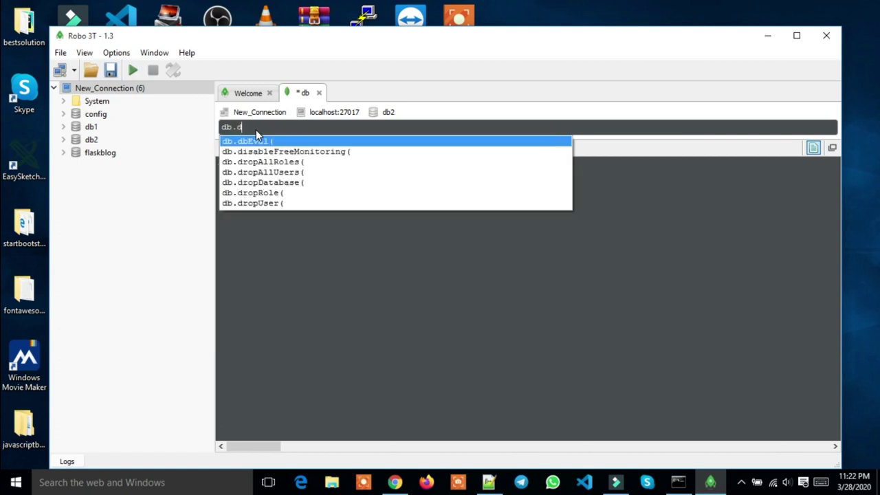
key(Down)
key(Down)
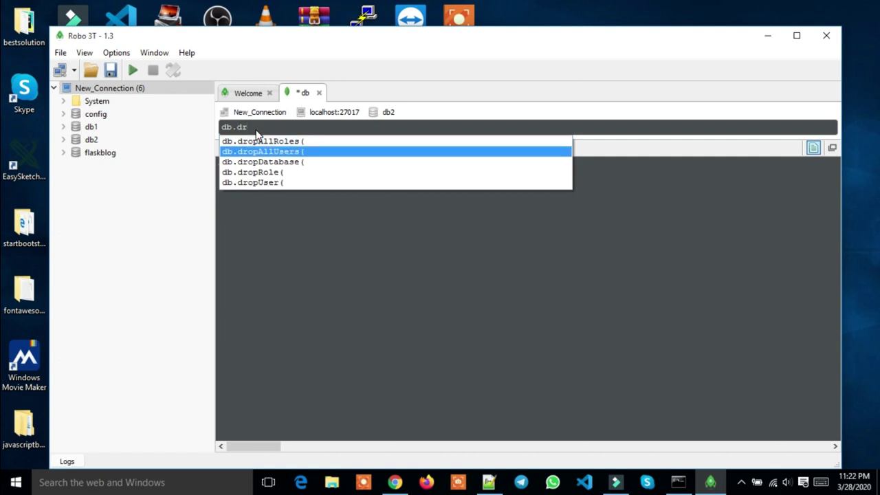
key(Return)
text())
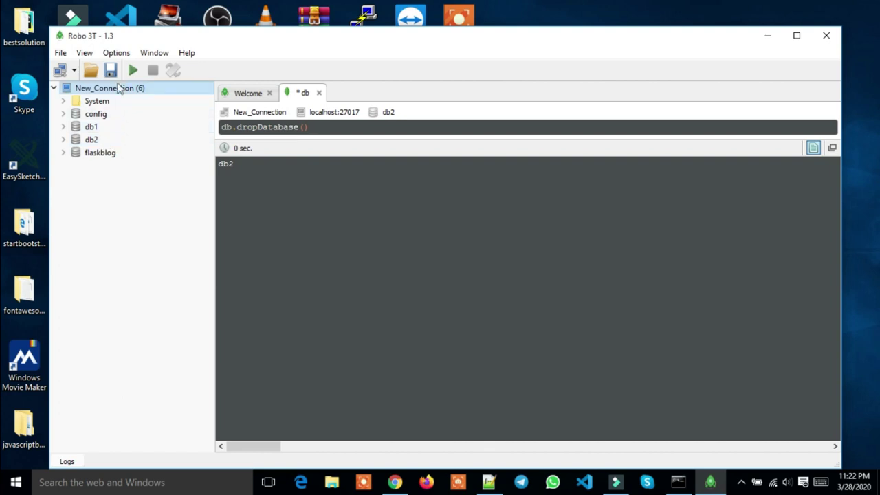
Run db.dropDatabase() on db2 and refresh New_Connection so db2 disappears from the list
click(135, 71)
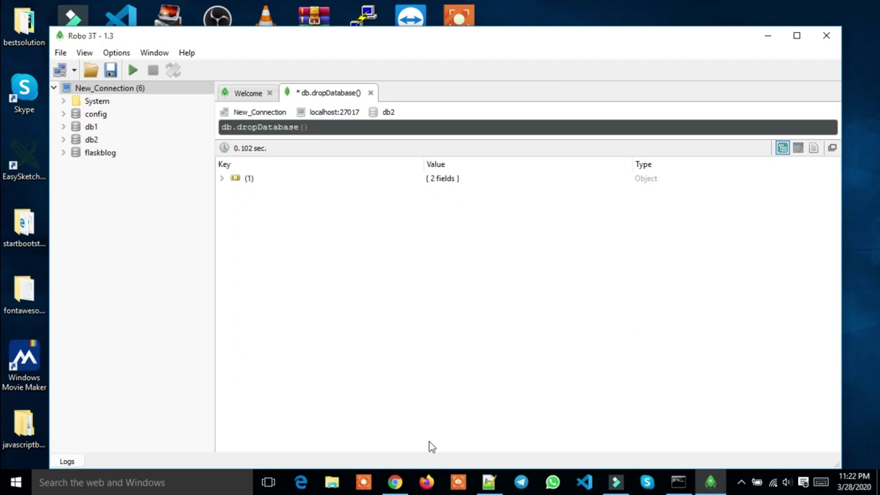
right_click(115, 90)
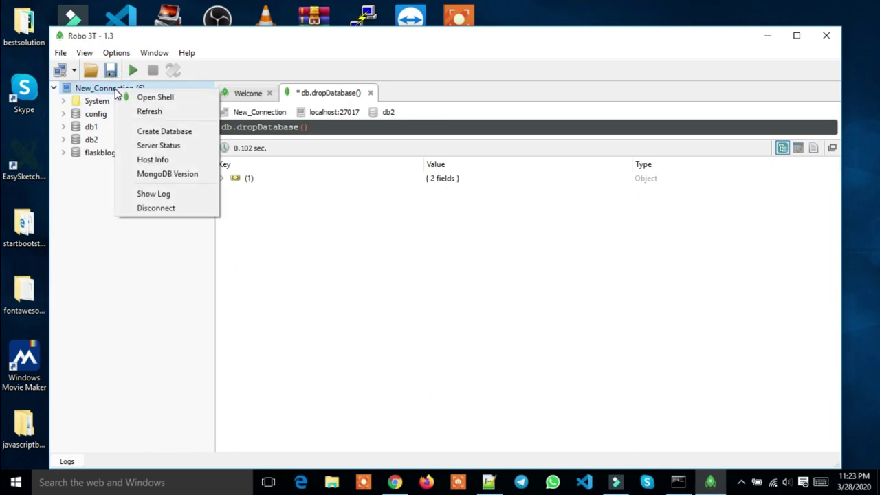
click(148, 112)
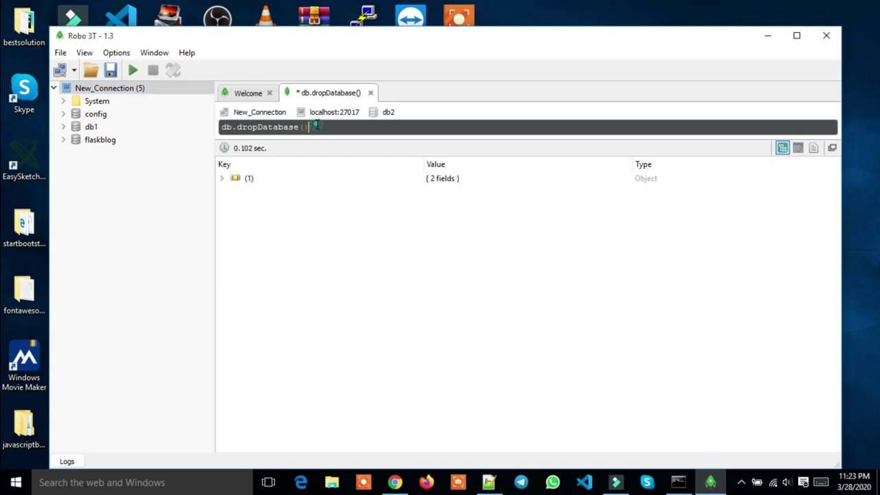
drag(315, 127, 221, 127)
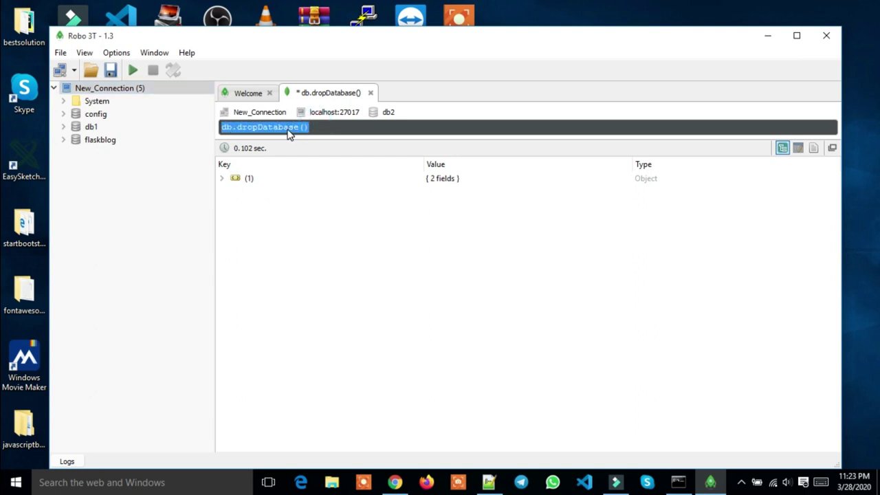
click(318, 128)
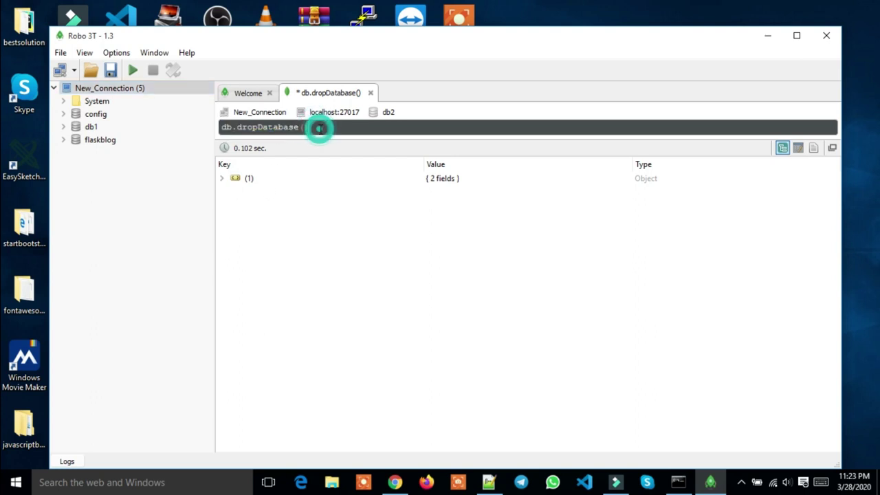
Expand db1 in the tree, run use db1 to switch to it, and clear the line
double_click(104, 126)
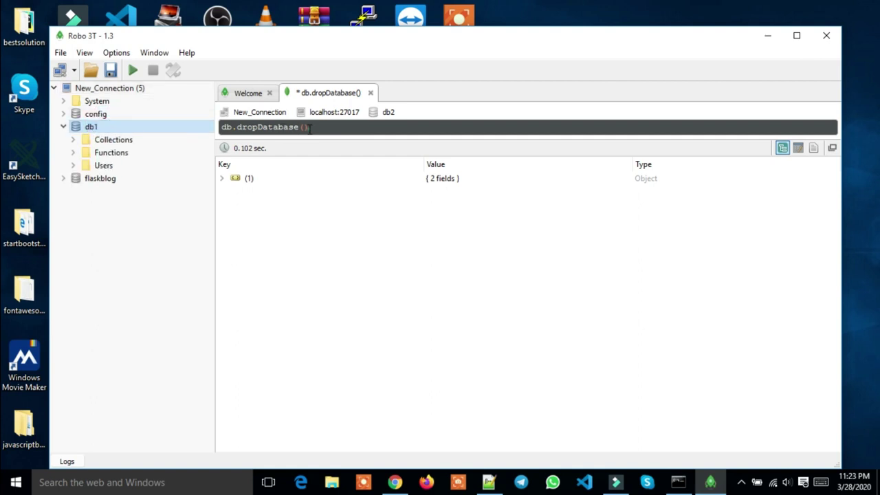
drag(310, 128, 217, 125)
text(use )
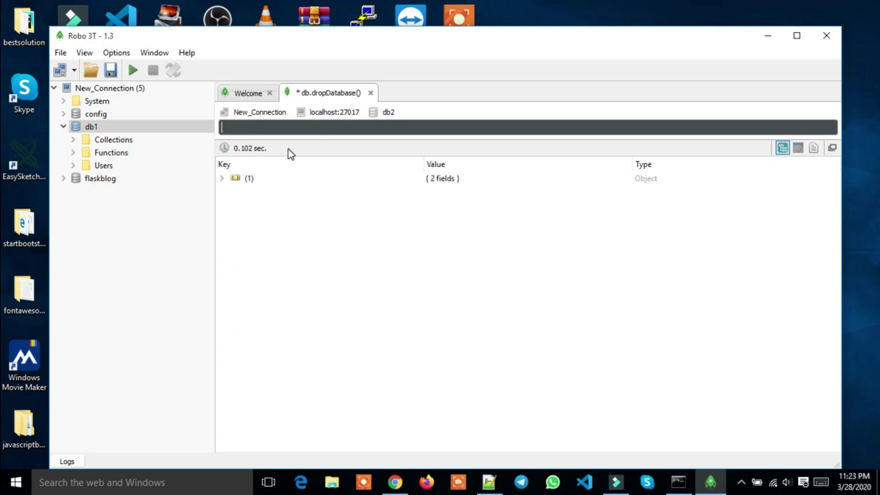
text(db1)
click(133, 70)
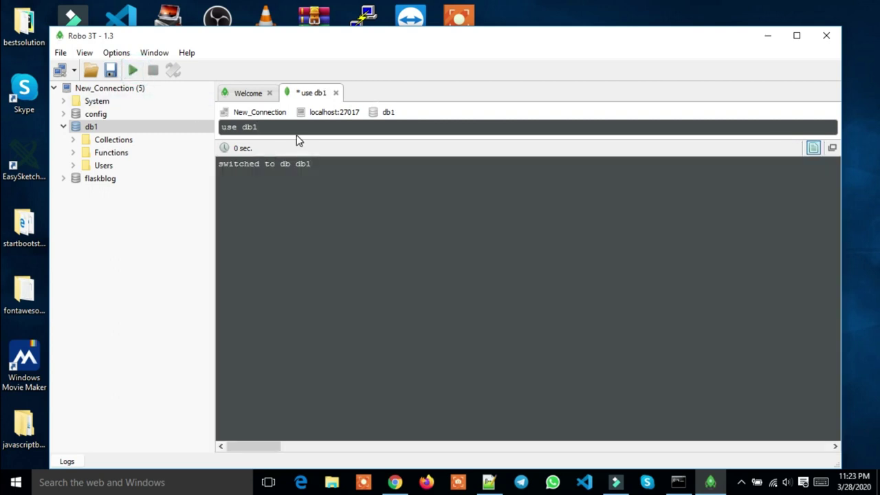
key(BackSpace)
key(BackSpace)
key(BackSpace)
key(BackSpace)
key(BackSpace)
key(BackSpace)
key(BackSpace)
Run db to confirm db1 is current and check that its Collections hold only user
text(db)
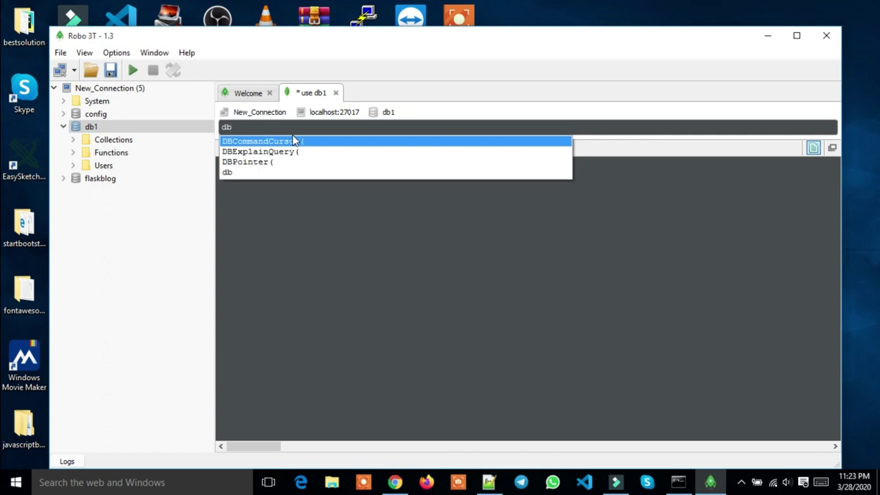
click(138, 73)
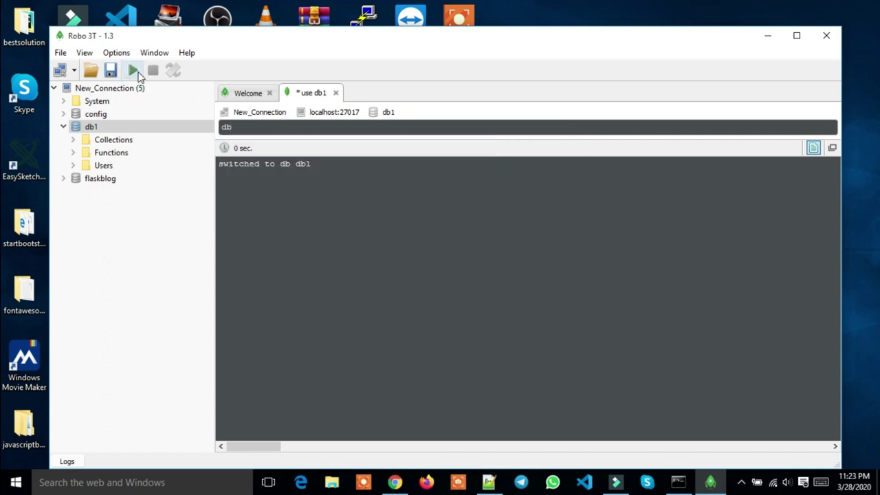
click(296, 128)
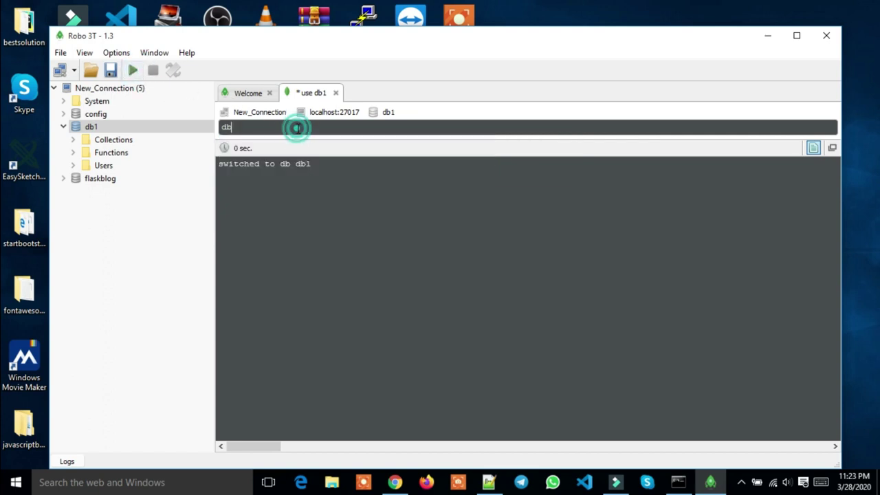
double_click(138, 141)
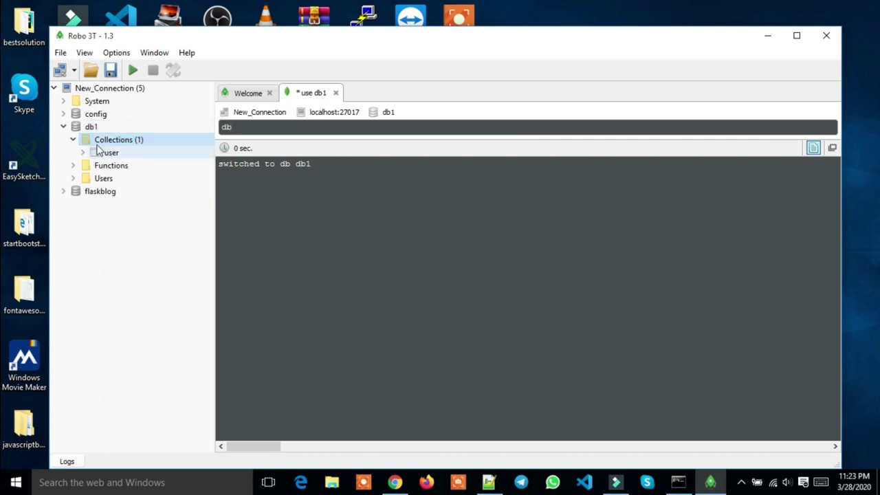
click(73, 140)
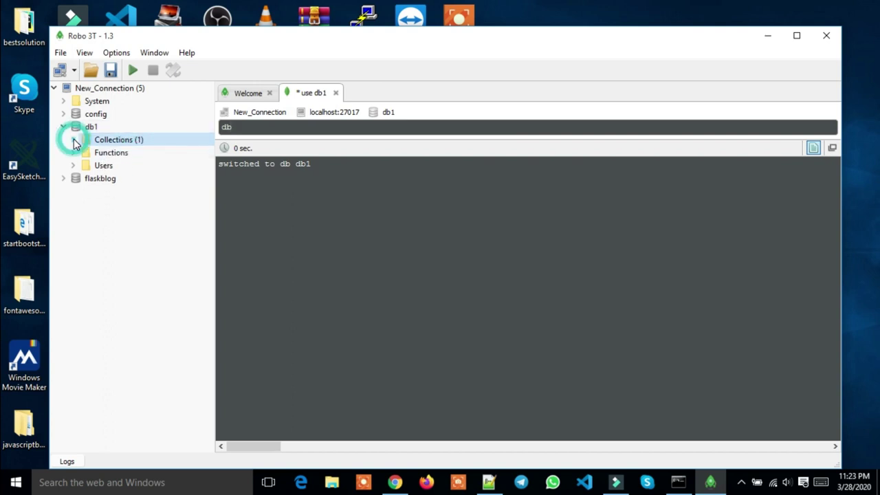
click(250, 129)
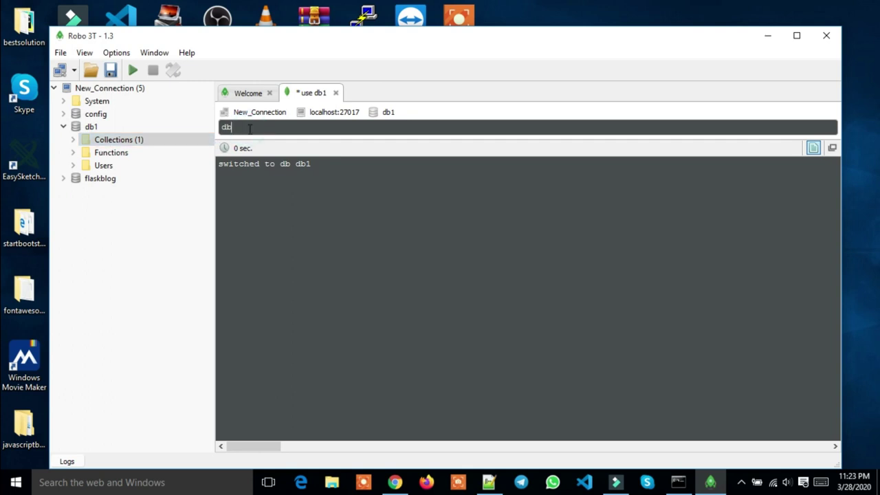
Run db.createCollection("user2") in db1, then erase user2 from between the quotes
text(.)
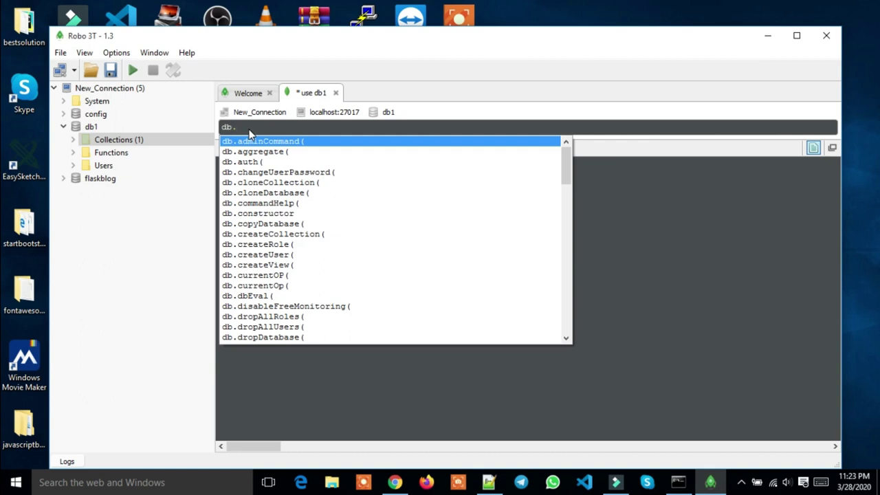
text(cre)
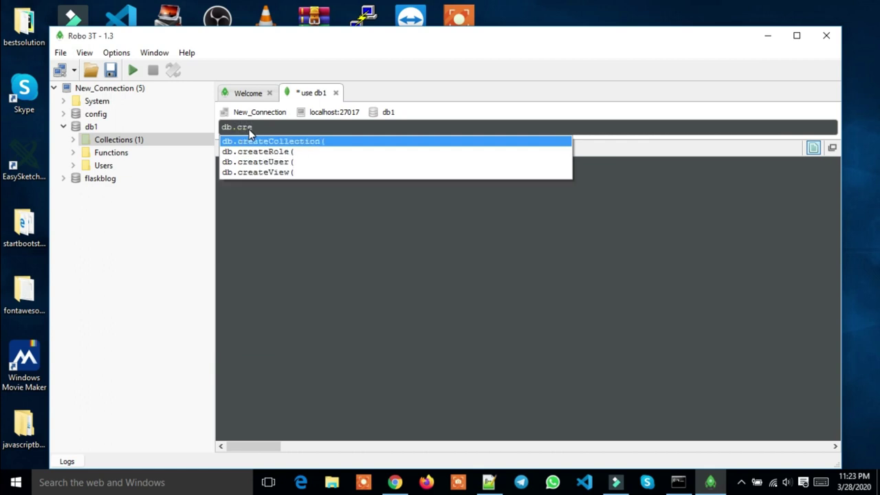
key(Return)
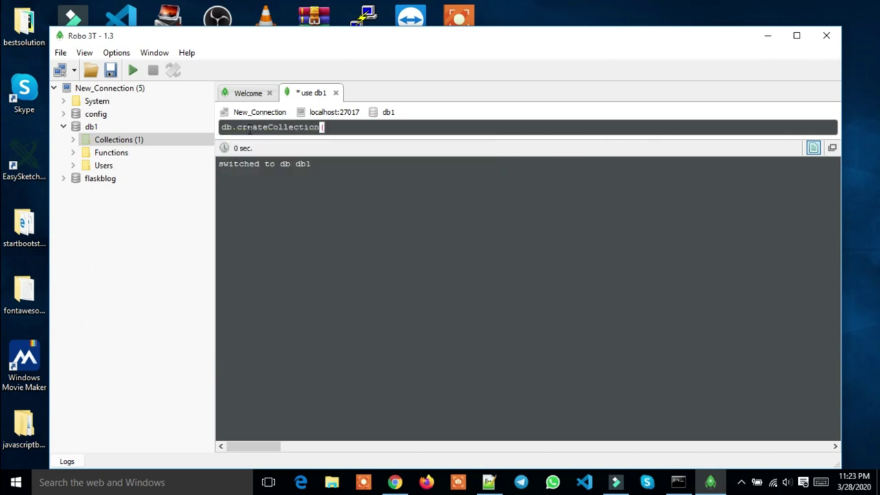
text("user2)
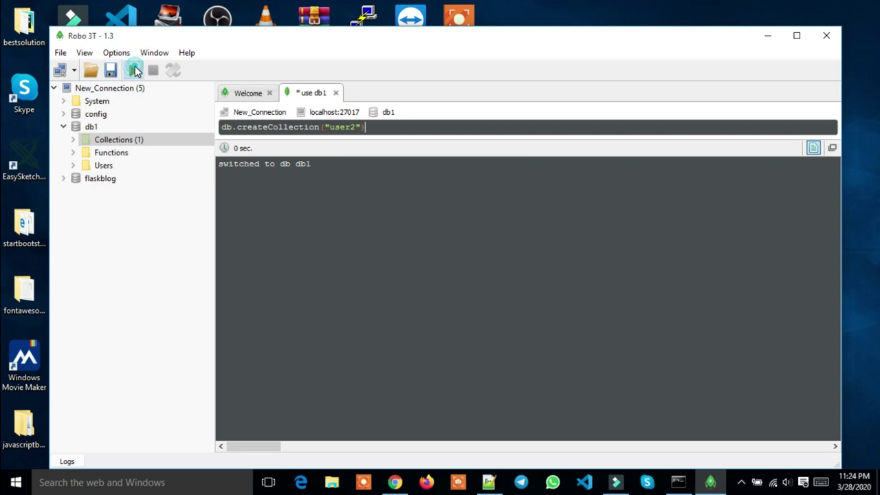
click(134, 70)
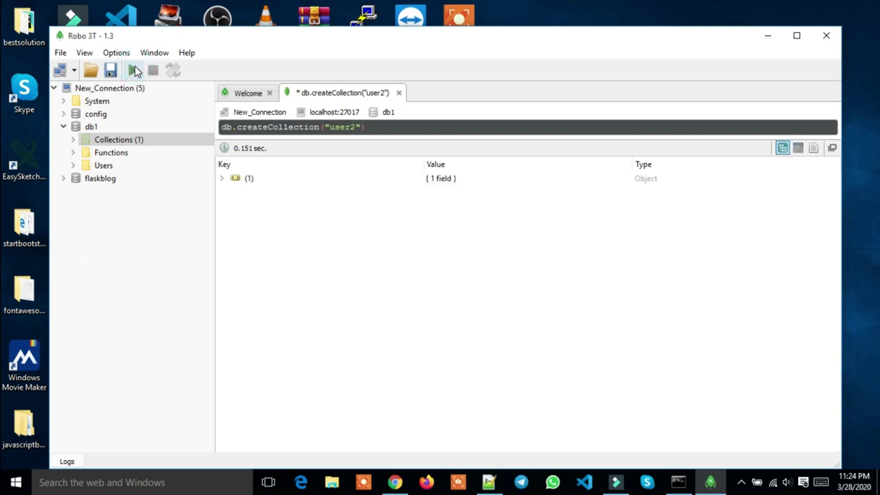
click(377, 131)
click(356, 128)
key(BackSpace)
key(BackSpace)
key(BackSpace)
key(BackSpace)
key(BackSpace)
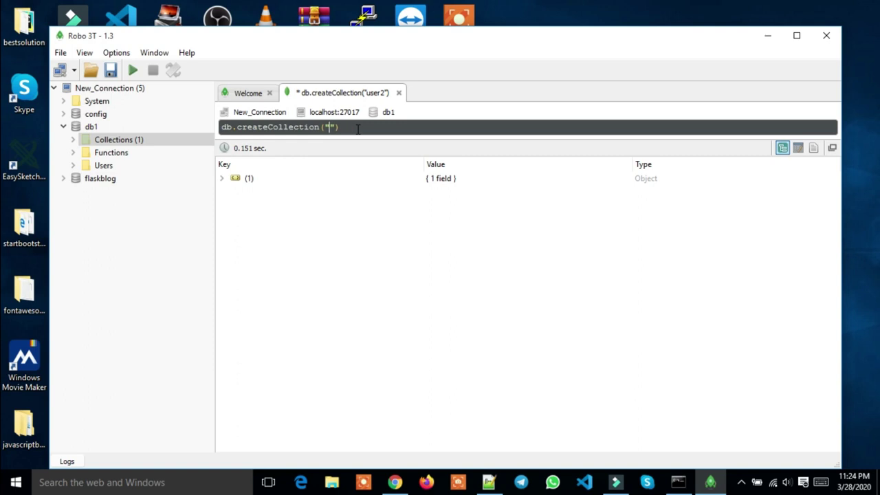
Run db.createCollection("article") and expand db1's Collections to see article, user and user2
text(article)
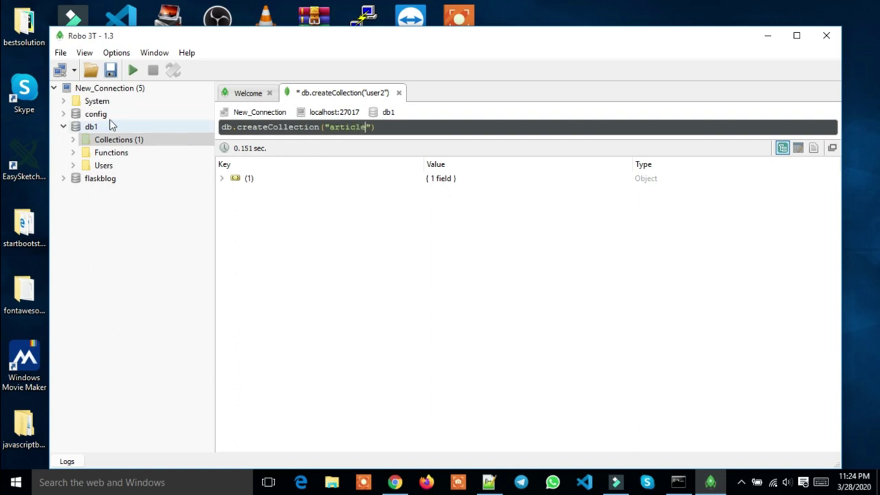
click(133, 70)
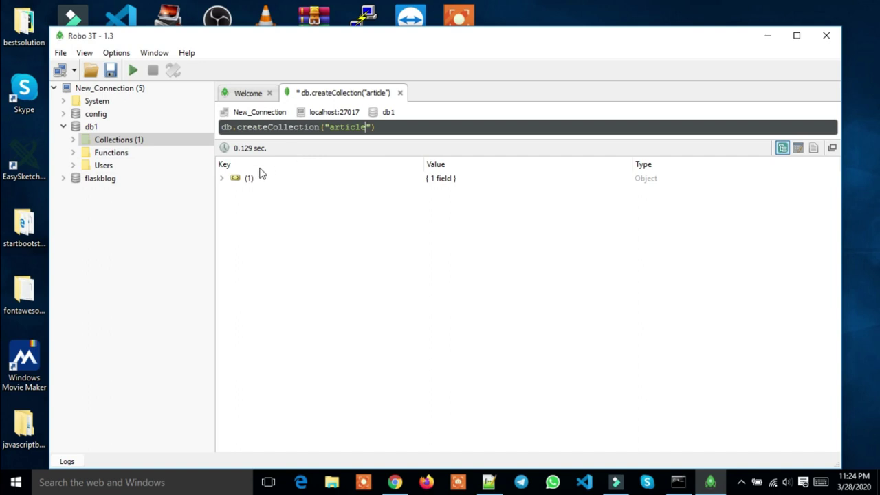
double_click(130, 142)
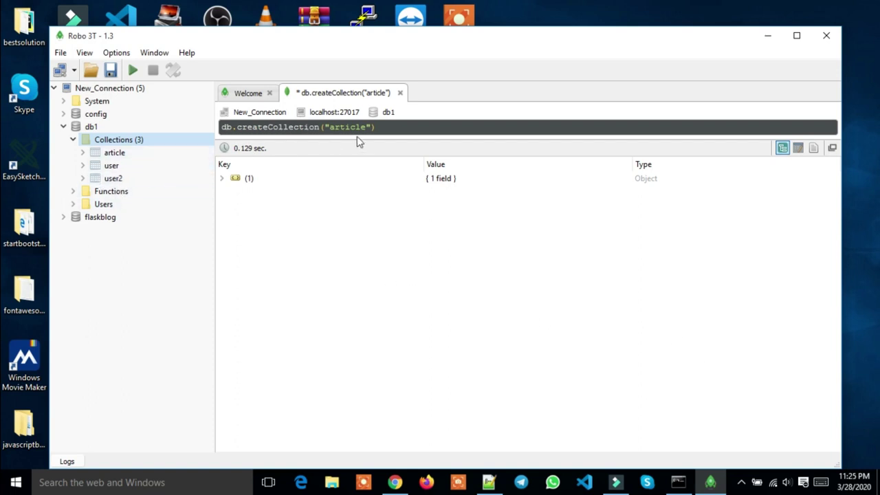
Replace the query with db.user2.remove() via autocomplete and run it against db1
drag(376, 127, 241, 130)
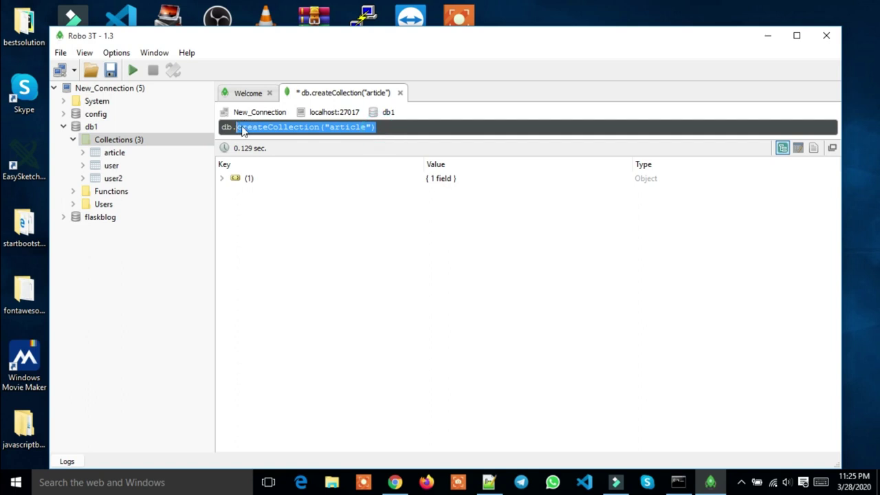
key(BackSpace)
text(u)
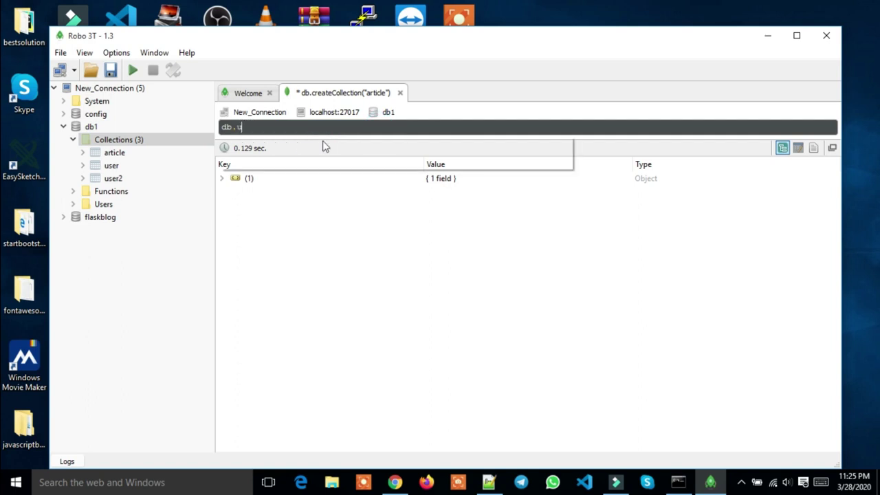
text(ser)
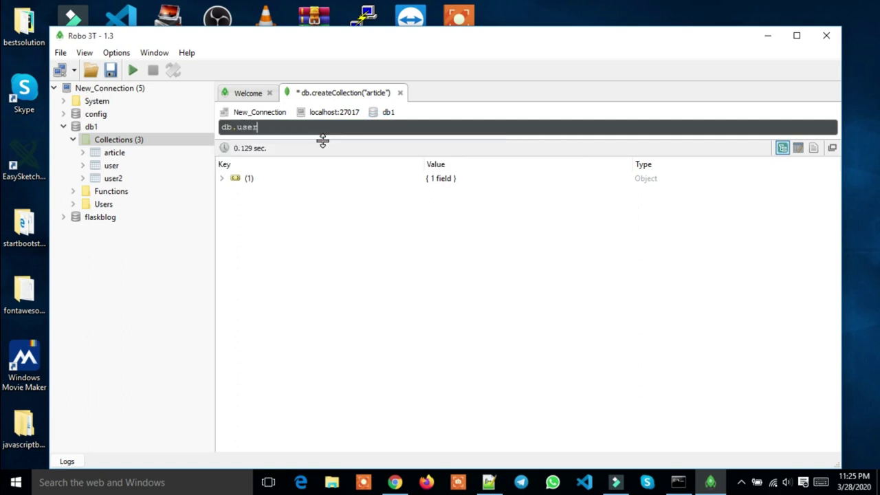
text(2.)
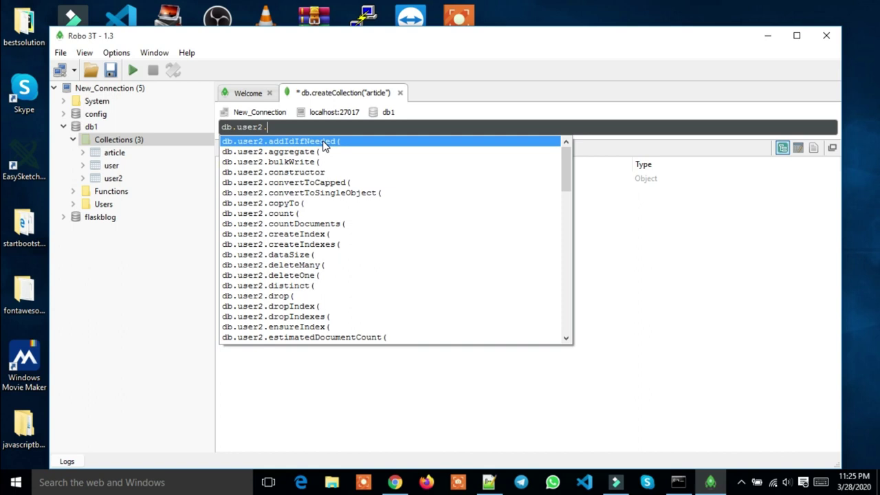
text(re)
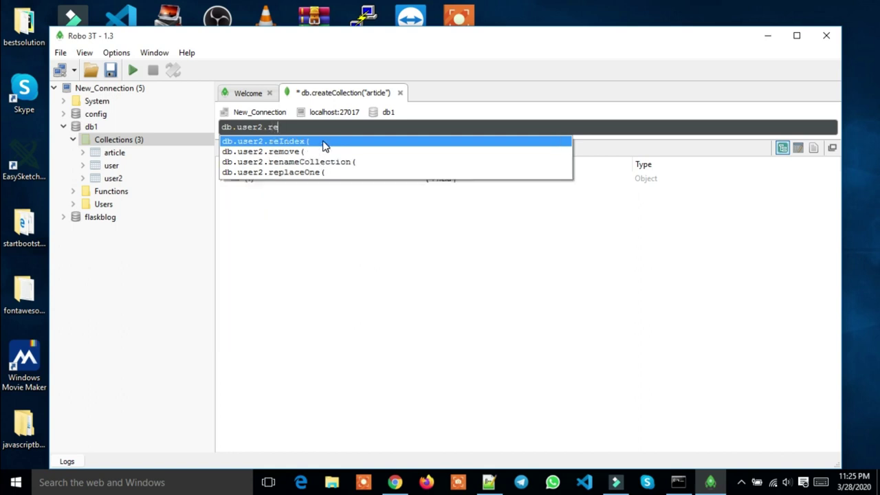
key(Down)
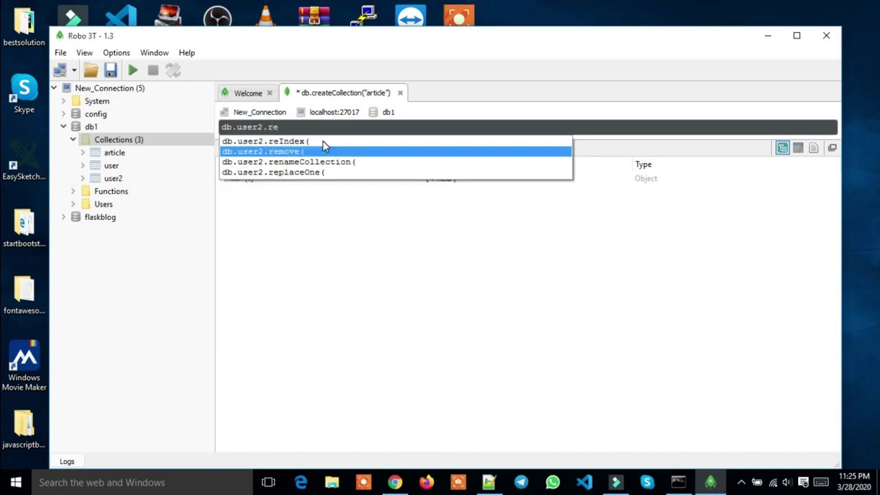
key(Return)
text())
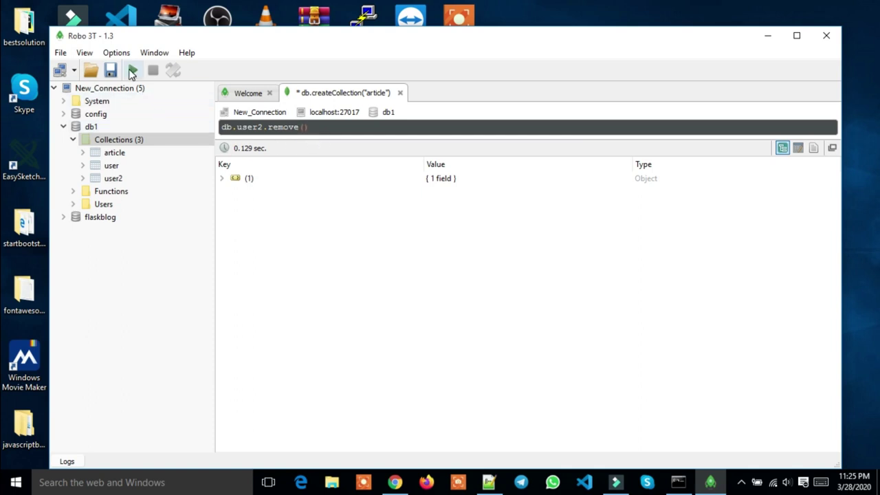
click(132, 70)
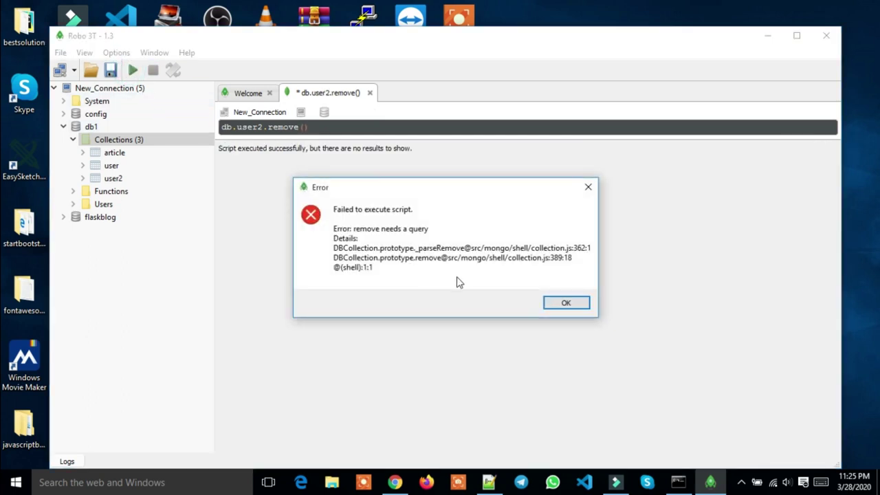
Close the remove error dialog and return to the query editor
click(593, 196)
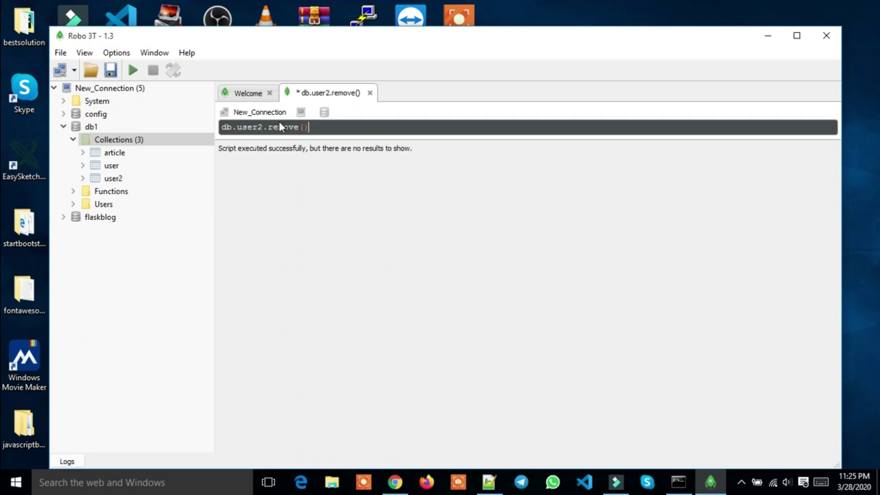
click(299, 129)
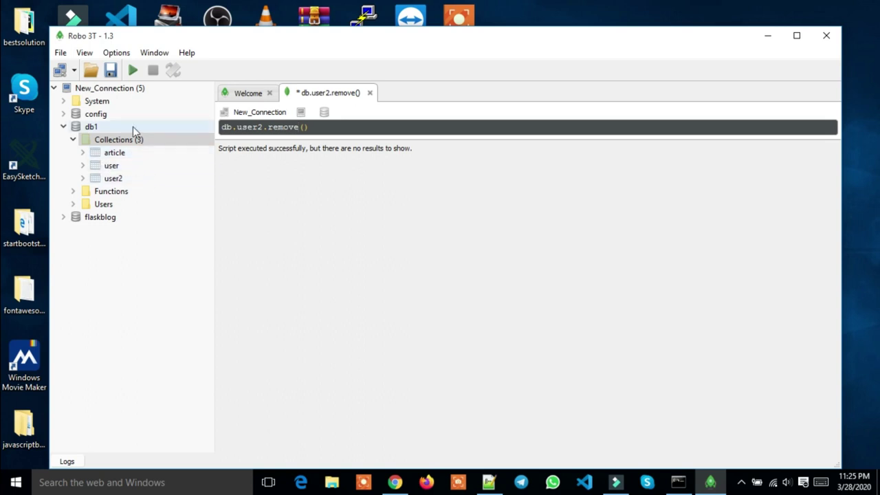
Refresh New_Connection and expand db1's Collections to check for user2
click(113, 94)
right_click(114, 94)
click(139, 111)
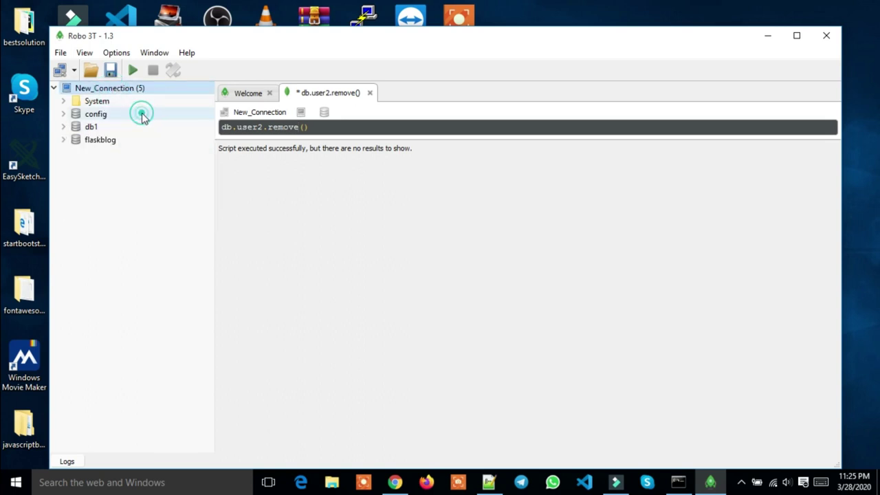
double_click(103, 126)
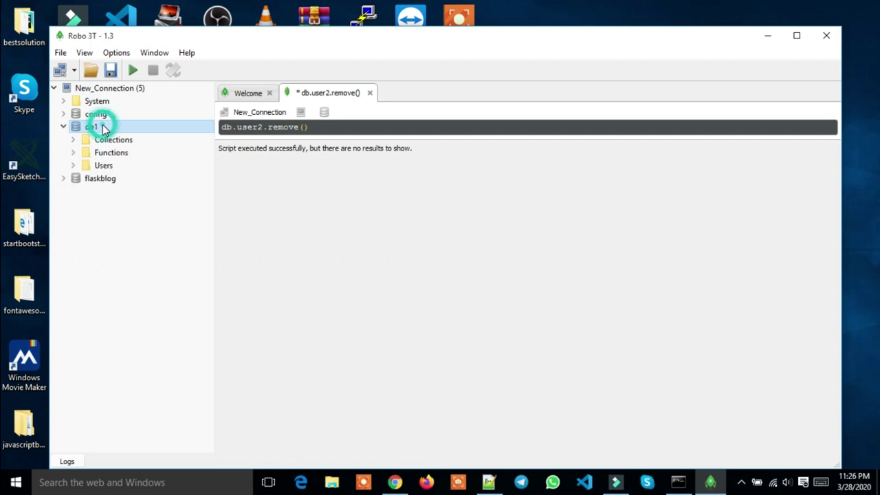
double_click(106, 140)
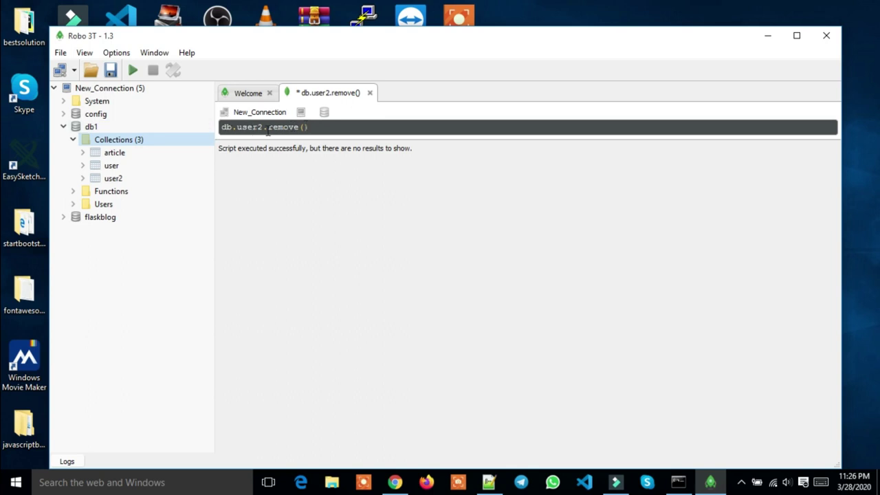
Change the query to db.user2.remove({}) and run it, removing 0 records
click(300, 127)
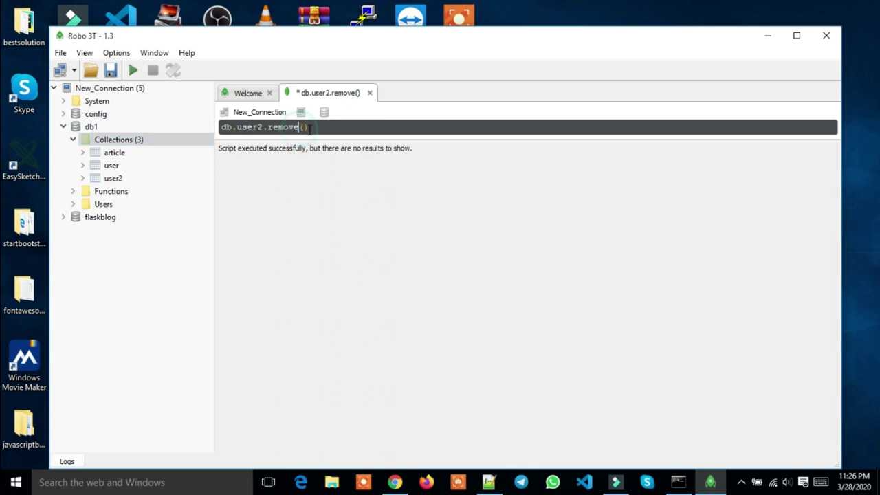
key(Delete)
key(Delete)
text(({)
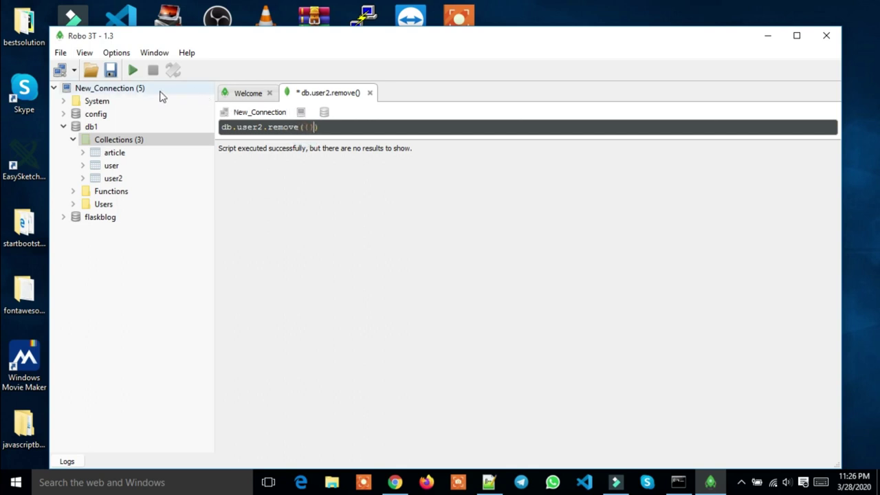
click(134, 70)
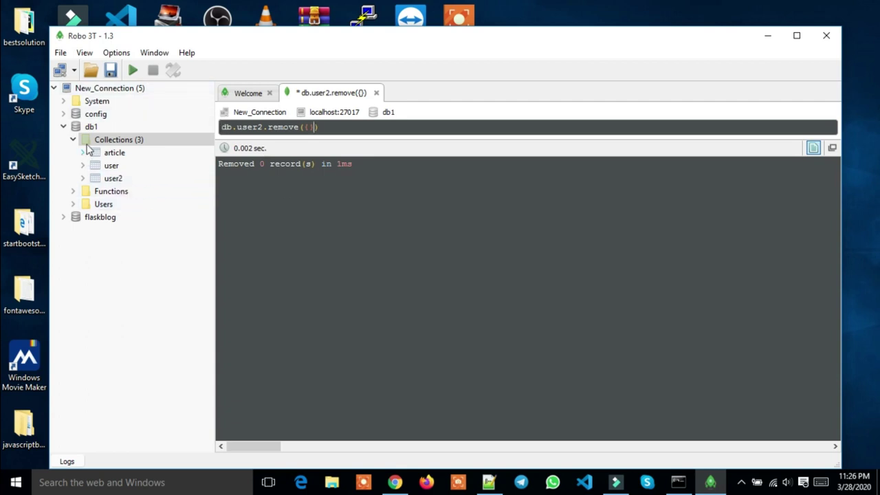
Refresh the tree again and recheck db1's collections: article, user and user2 remain
right_click(102, 89)
click(131, 107)
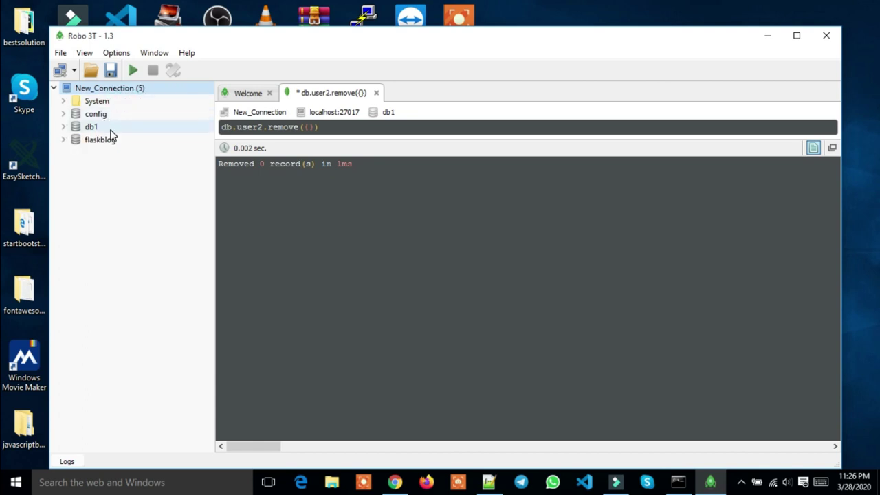
double_click(110, 129)
double_click(114, 140)
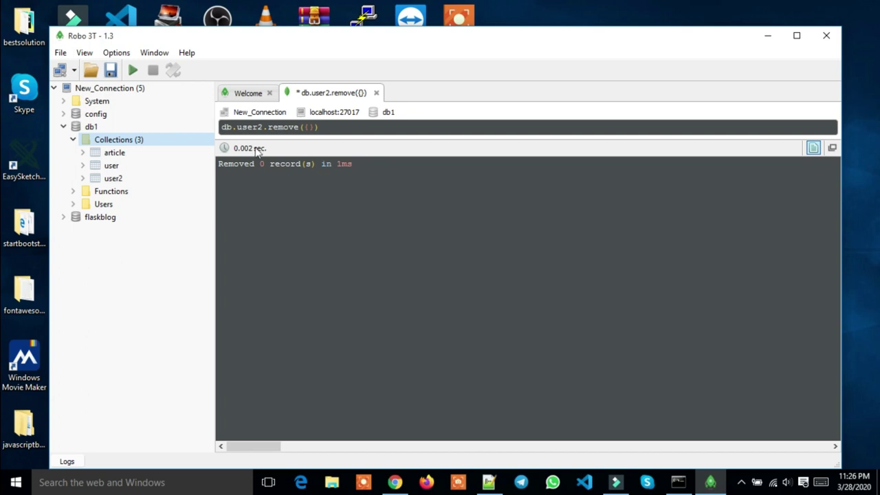
click(301, 130)
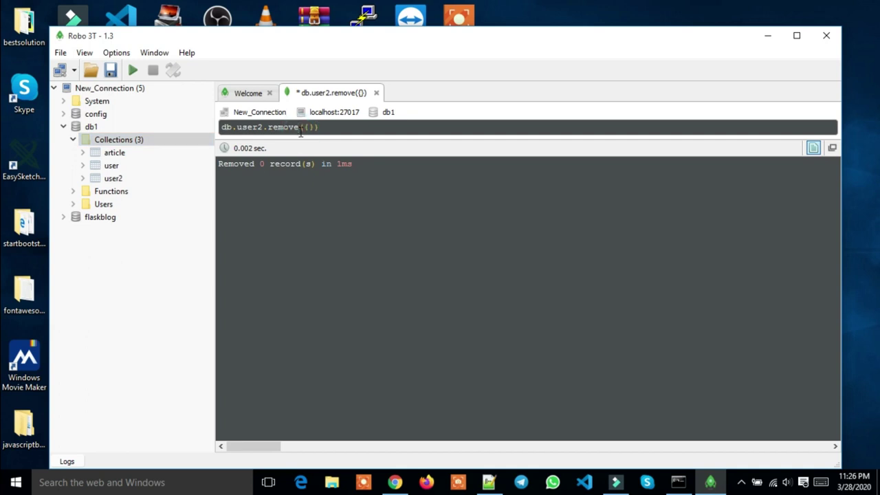
Replace the query with db.user2.drop() via autocomplete and execute it, returning true
click(333, 128)
key(BackSpace)
key(BackSpace)
key(BackSpace)
key(BackSpace)
key(BackSpace)
key(BackSpace)
key(BackSpace)
key(BackSpace)
key(BackSpace)
key(BackSpace)
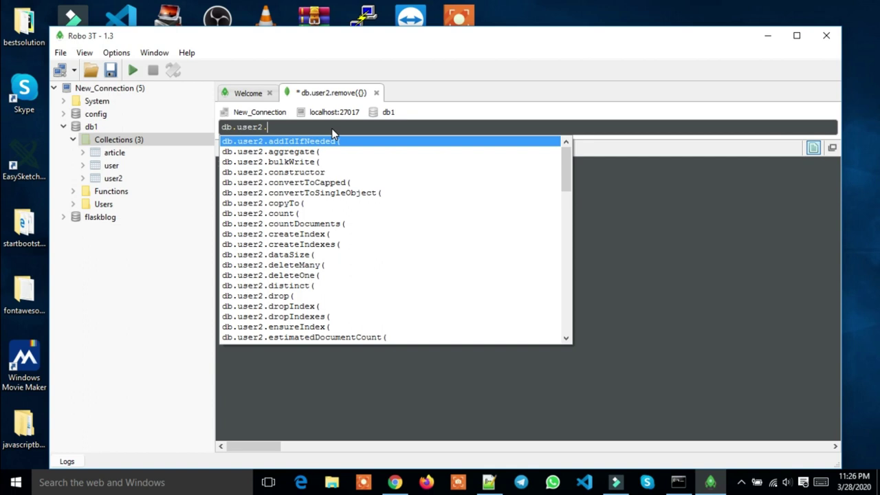
text(drop)
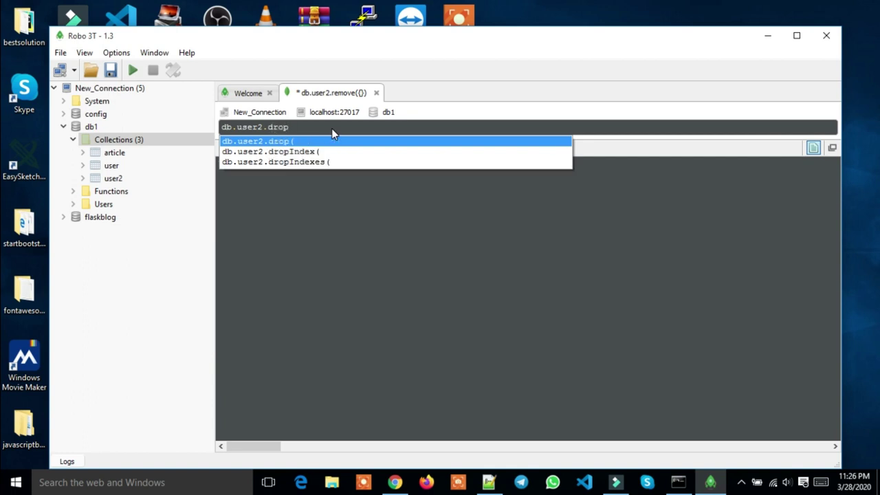
key(Return)
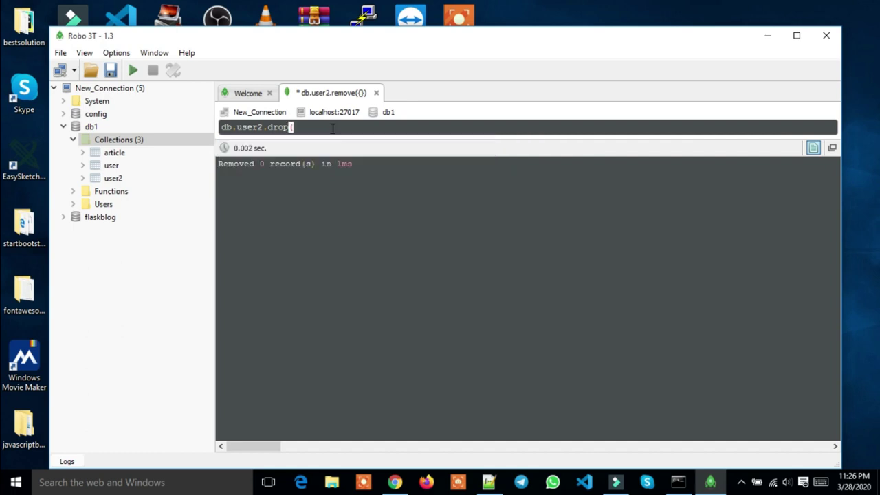
text())
click(132, 70)
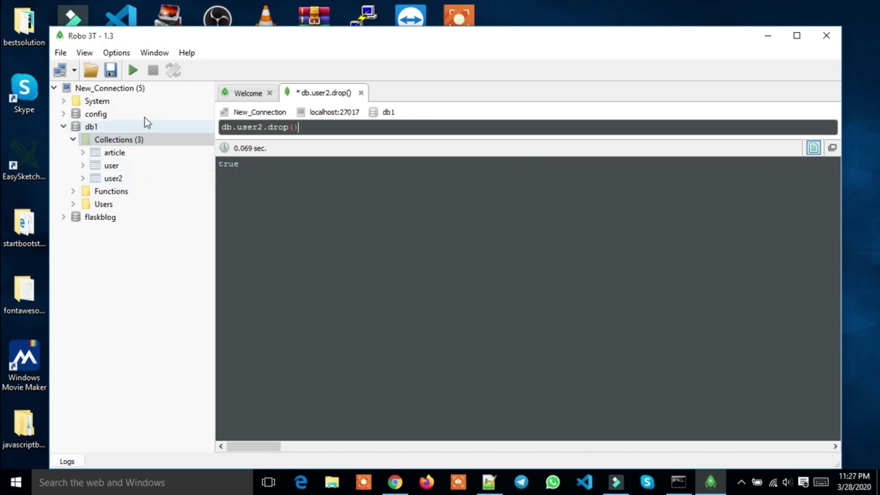
click(108, 86)
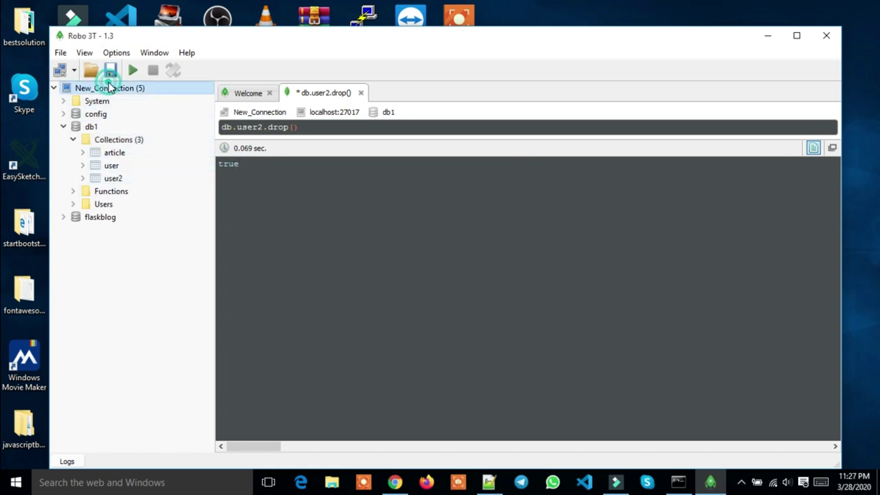
right_click(108, 86)
click(145, 105)
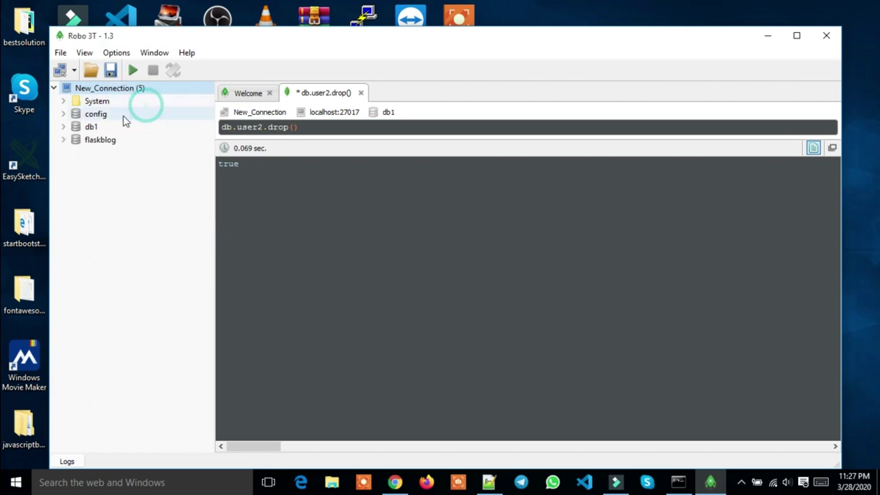
double_click(94, 127)
double_click(113, 141)
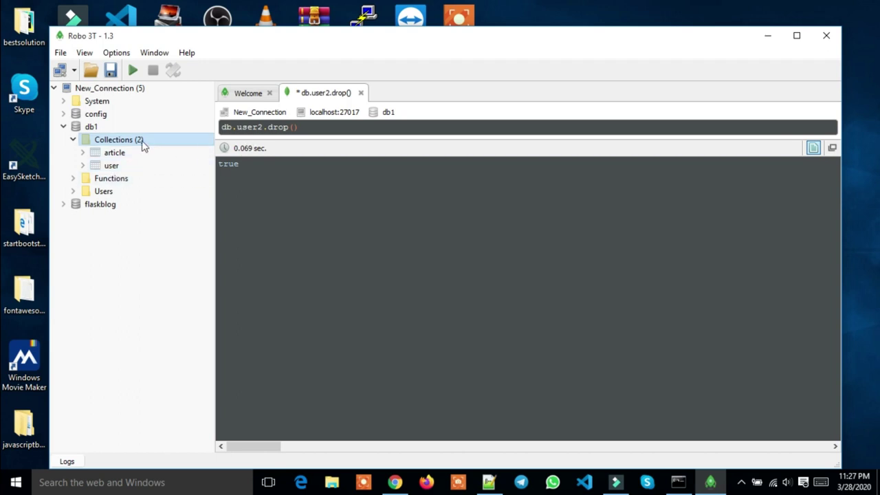
click(71, 141)
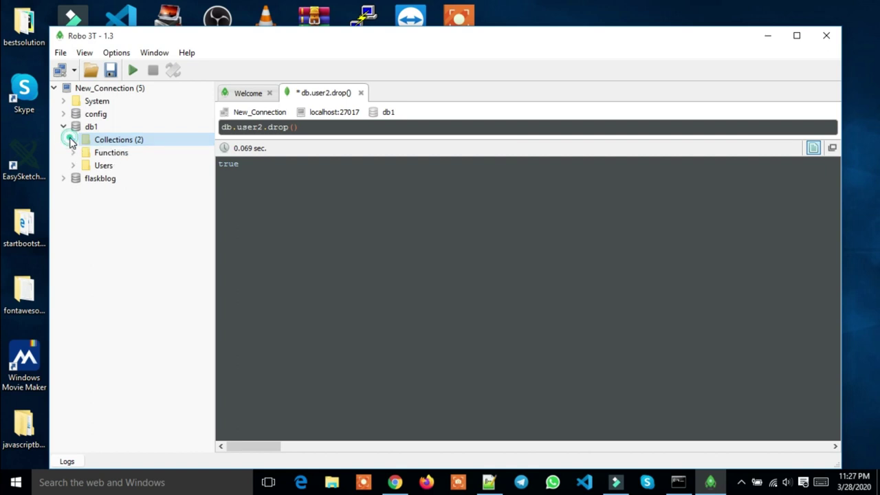
drag(306, 128, 218, 126)
click(302, 128)
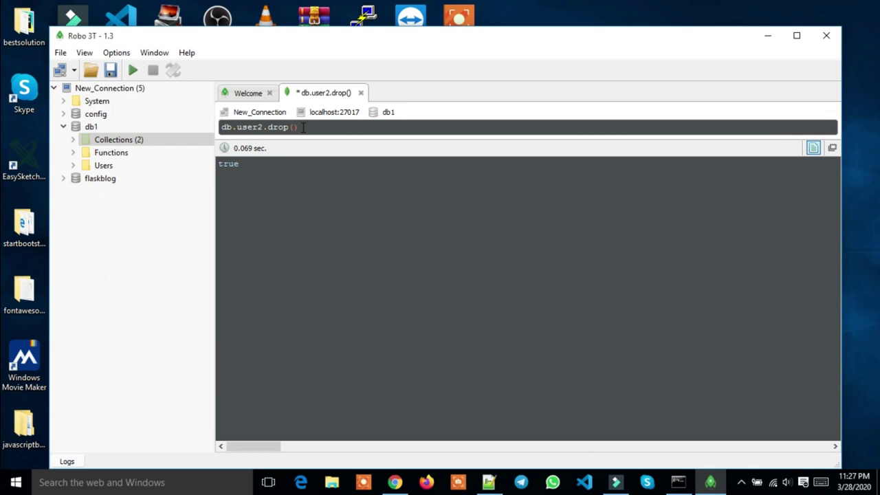
click(489, 481)
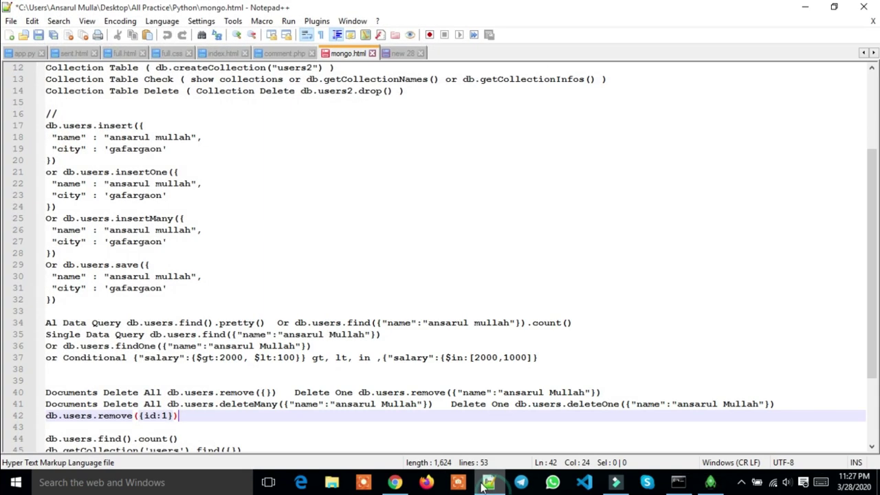
scroll(267, 240, up, 3)
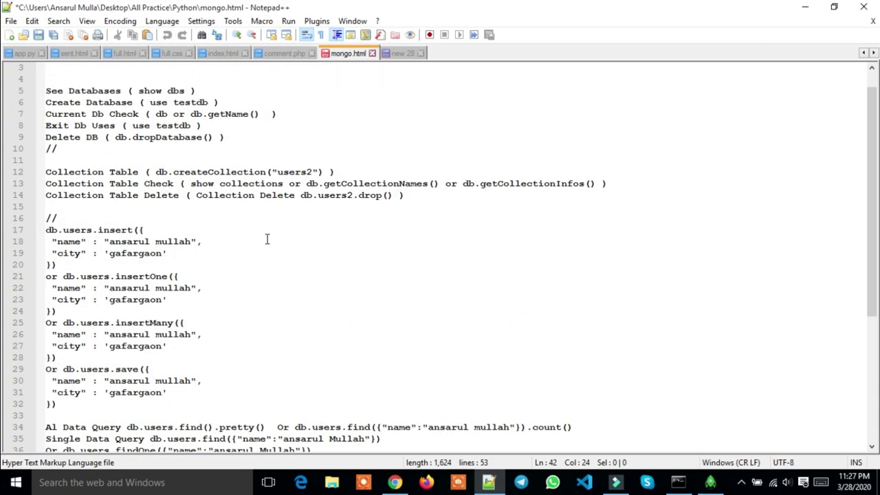
scroll(267, 239, down, 2)
scroll(268, 238, up, 2)
scroll(196, 208, down, 2)
scroll(196, 208, down, 4)
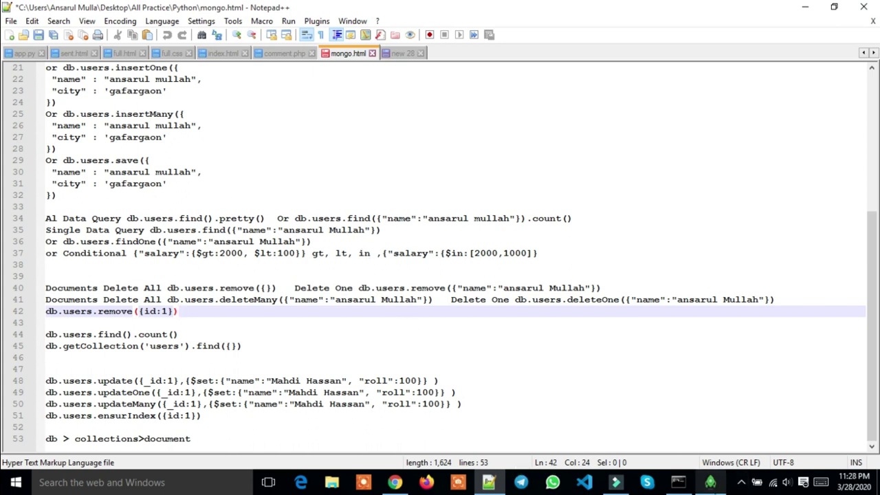
click(710, 482)
drag(301, 127, 212, 123)
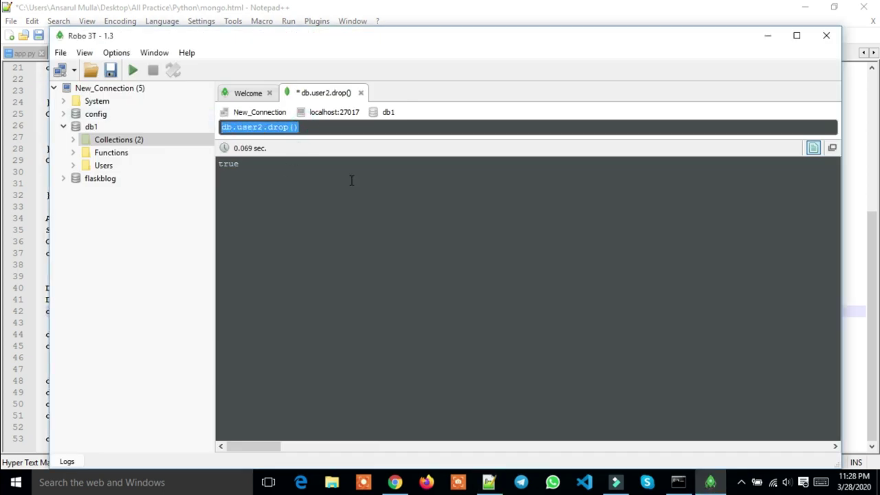
Run 'collection' as the query and dismiss the not-defined error
key(BackSpace)
text(c)
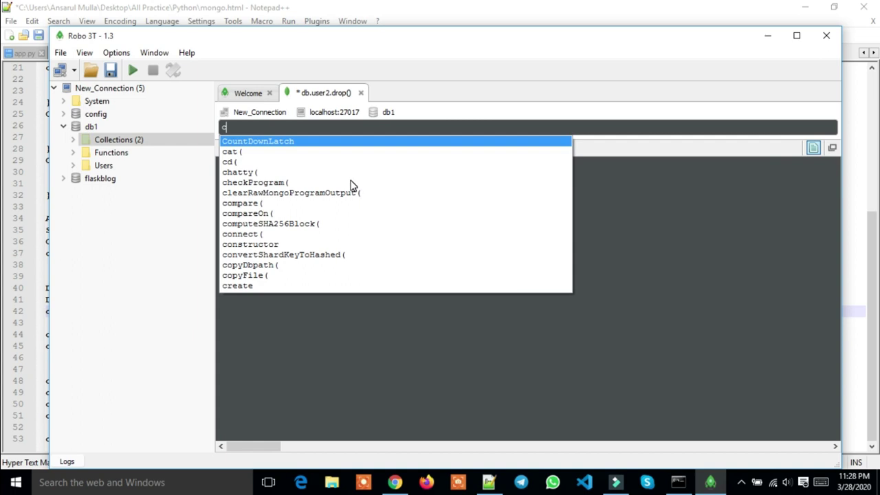
text(oll)
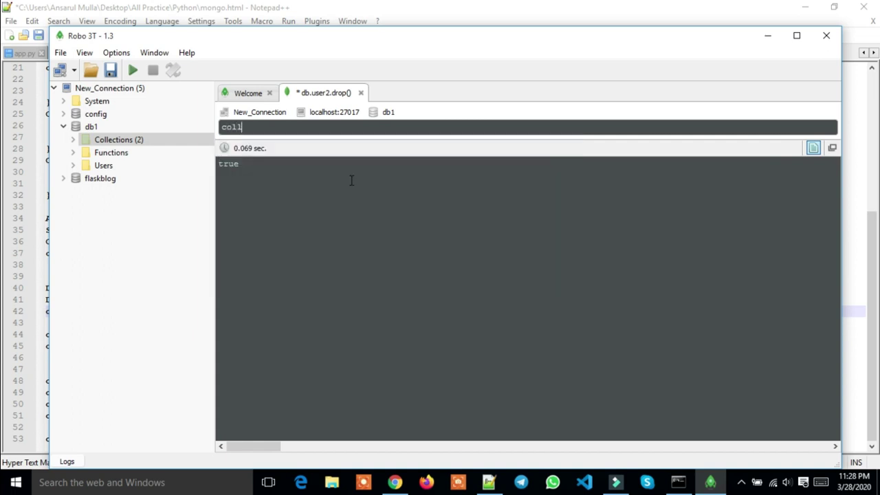
text(ection)
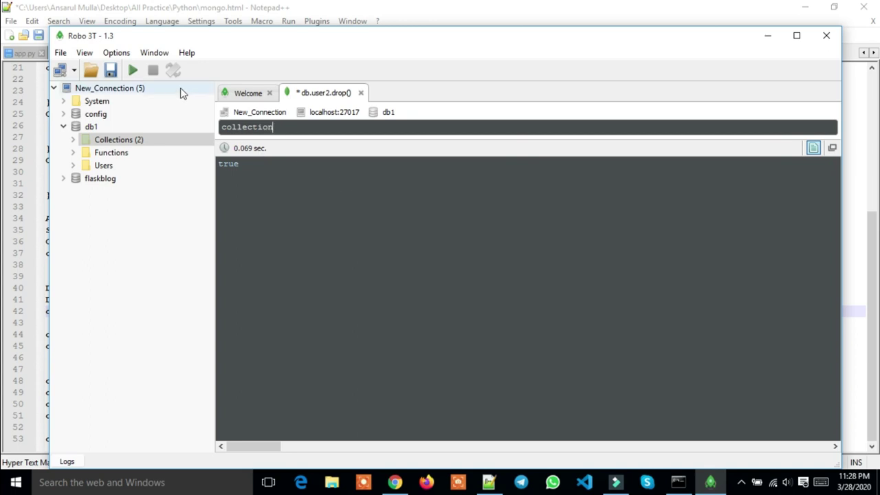
click(134, 71)
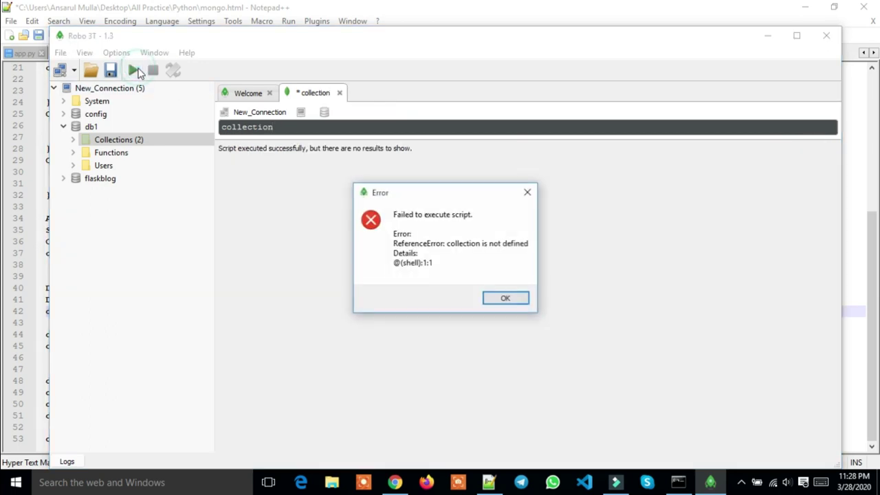
click(509, 299)
Run db.getCollection() twice, dismissing the undefined-argument error each time
double_click(303, 126)
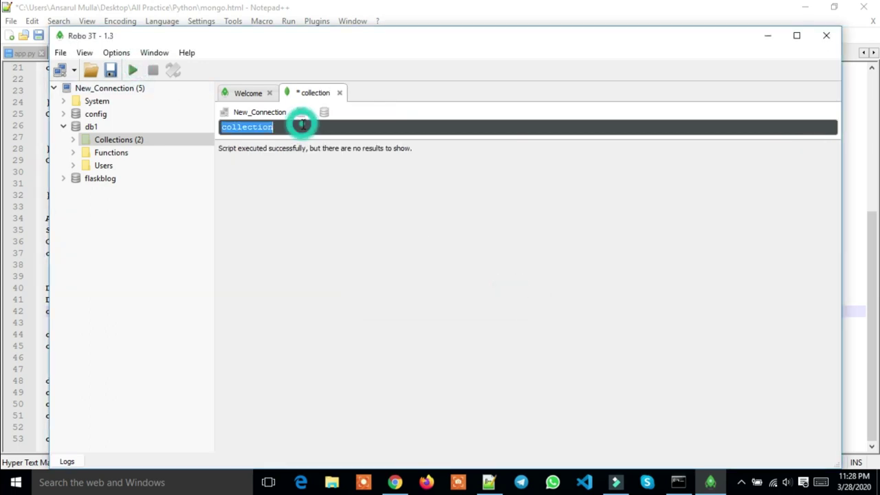
key(BackSpace)
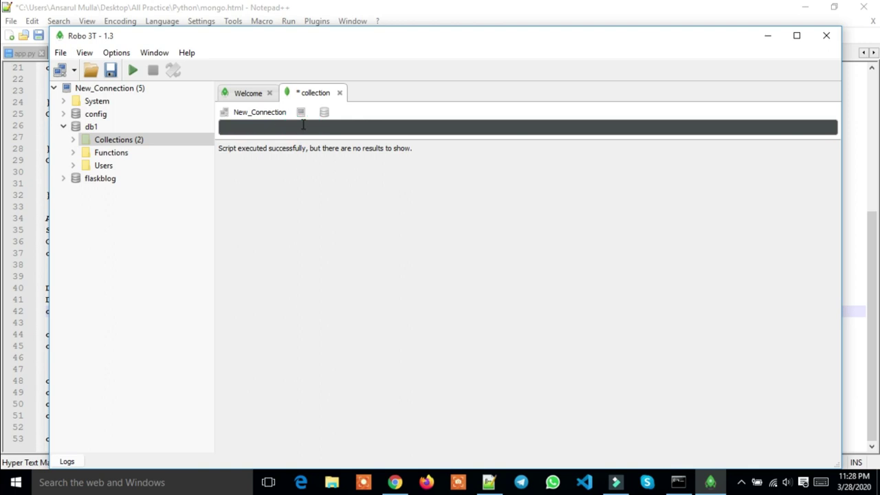
text(db)
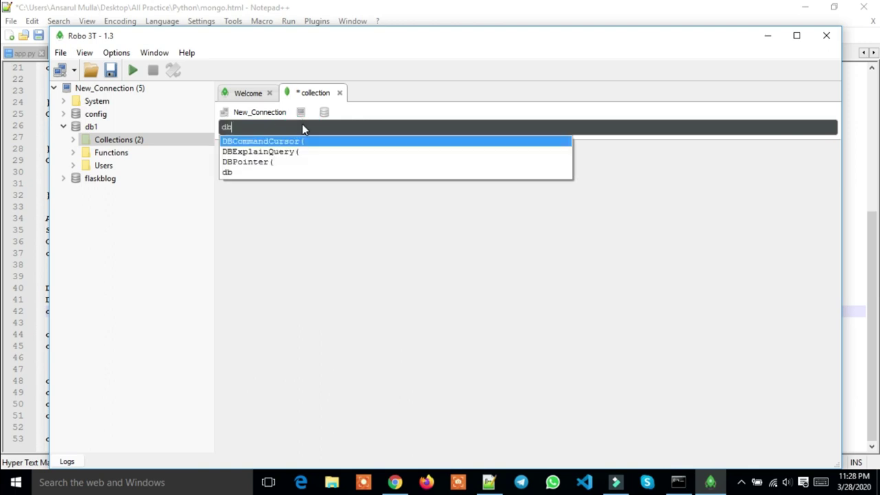
text(.get)
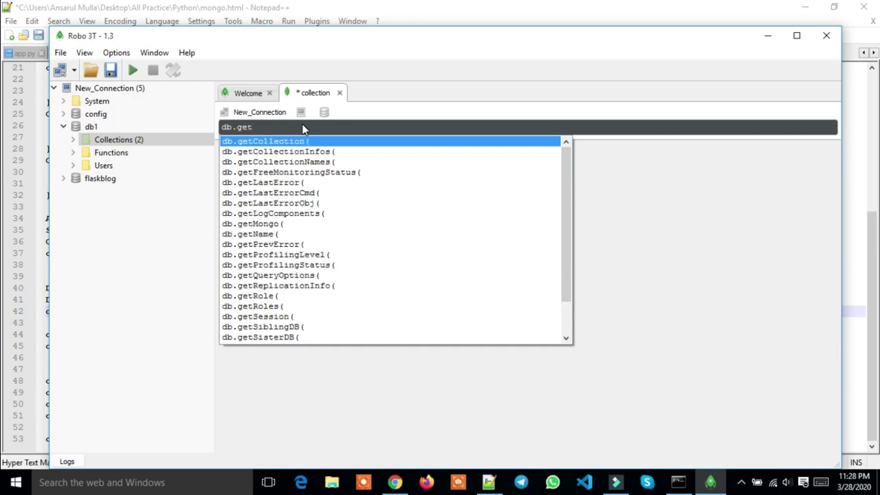
key(Return)
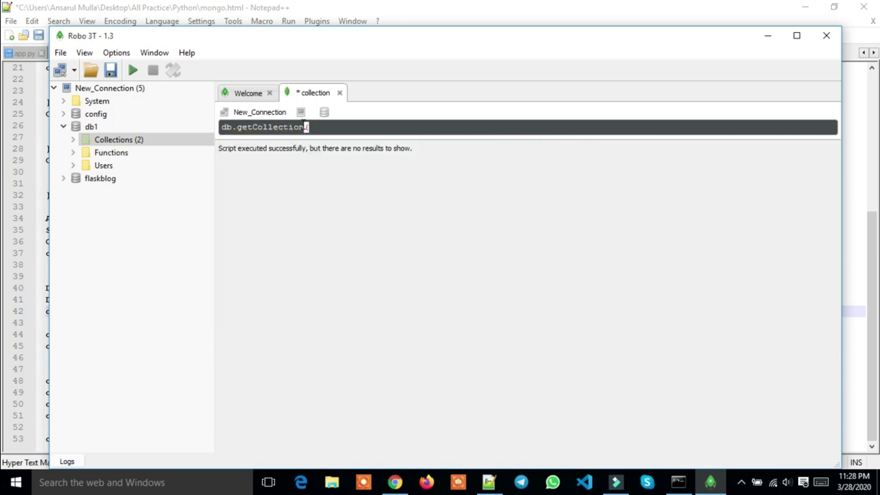
text())
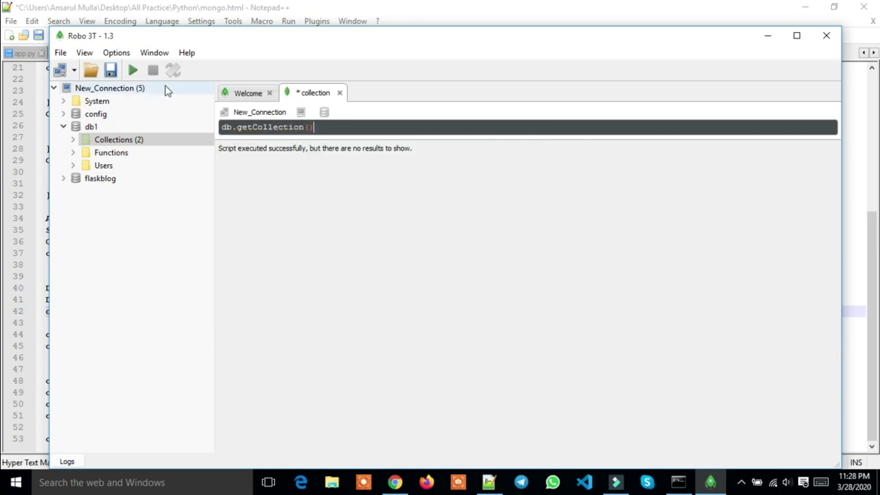
click(132, 70)
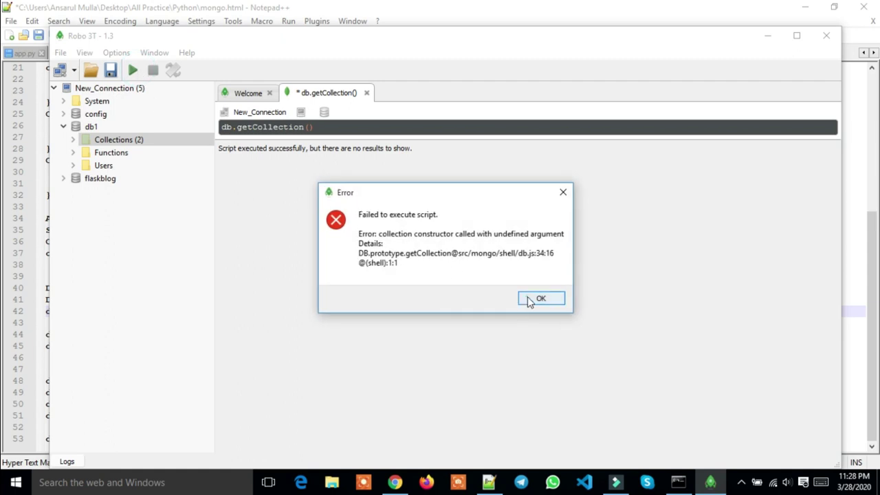
click(527, 299)
click(135, 70)
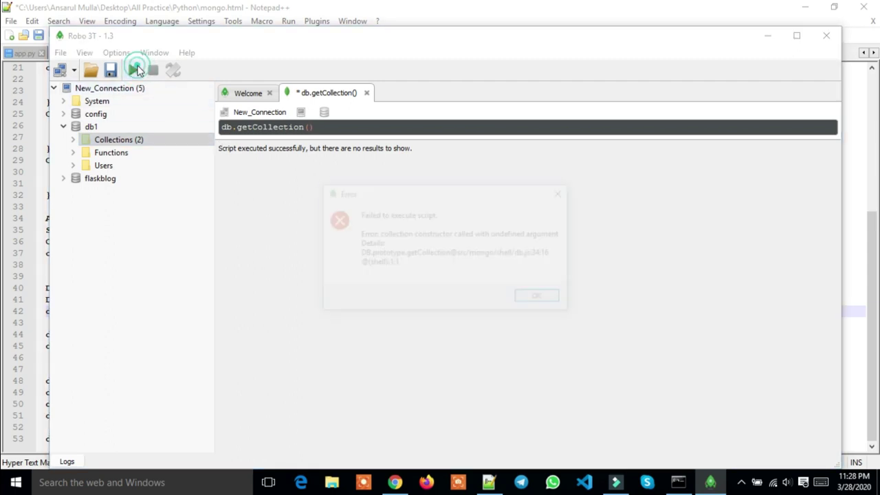
click(528, 299)
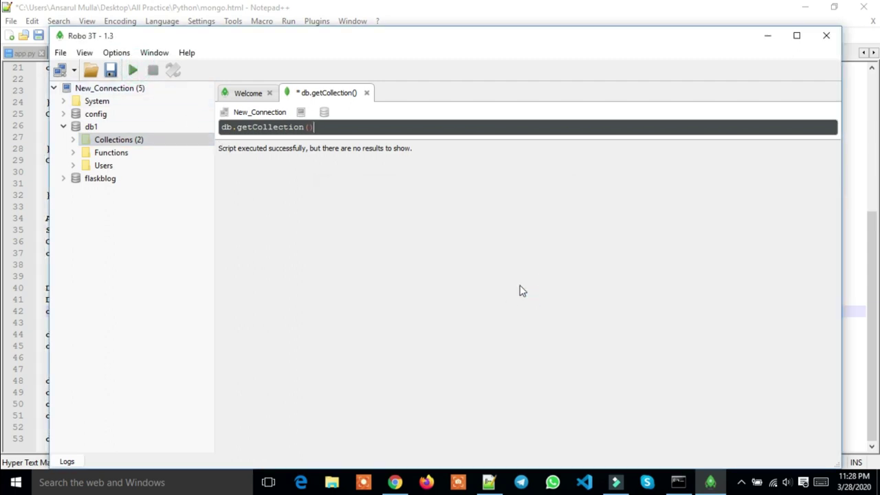
Run db.getCollectionNames() and expand the result listing article and user
click(304, 129)
text(N)
key(Return)
click(133, 70)
double_click(302, 180)
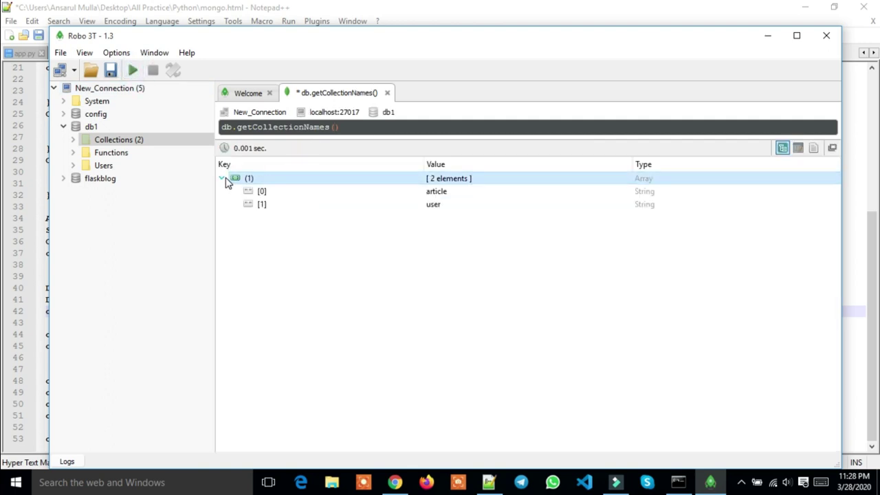
Collapse db1, clear the query, and switch back to the mongo.html notes in Notepad++
click(63, 128)
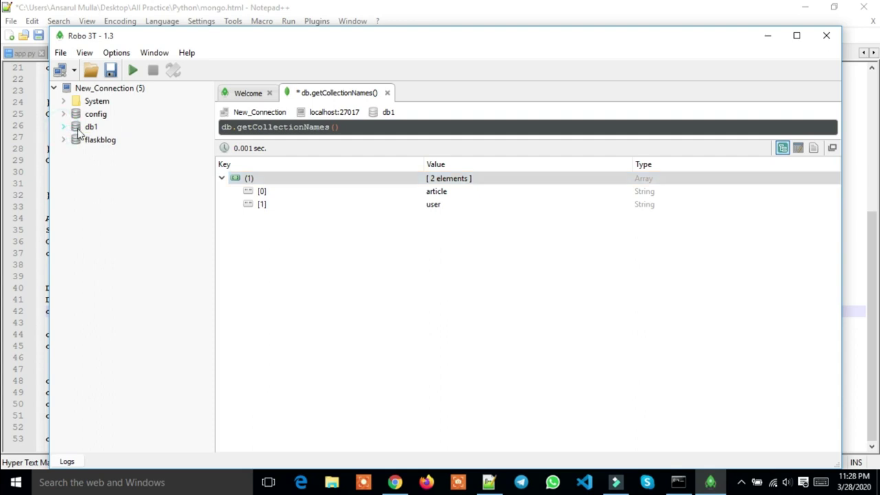
triple_click(343, 129)
key(BackSpace)
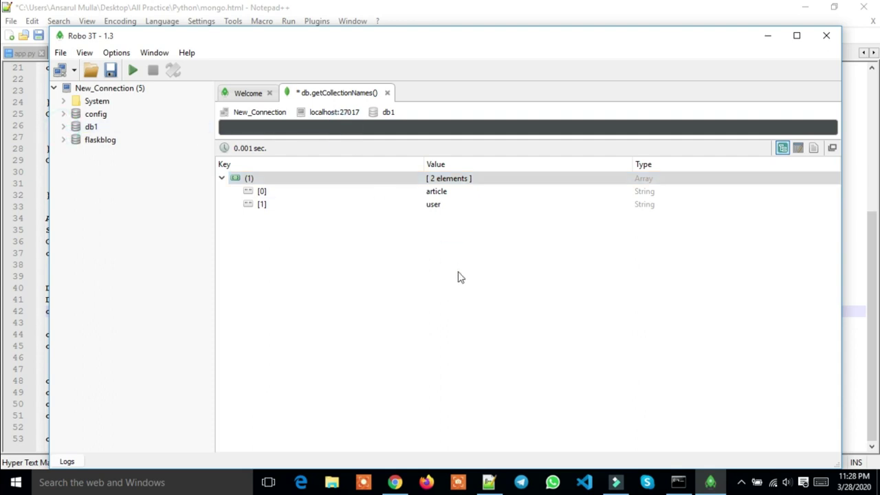
click(489, 480)
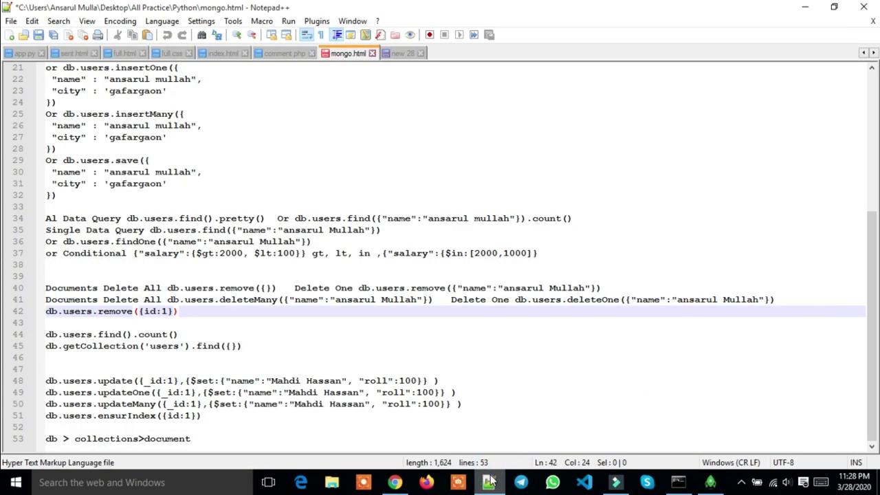